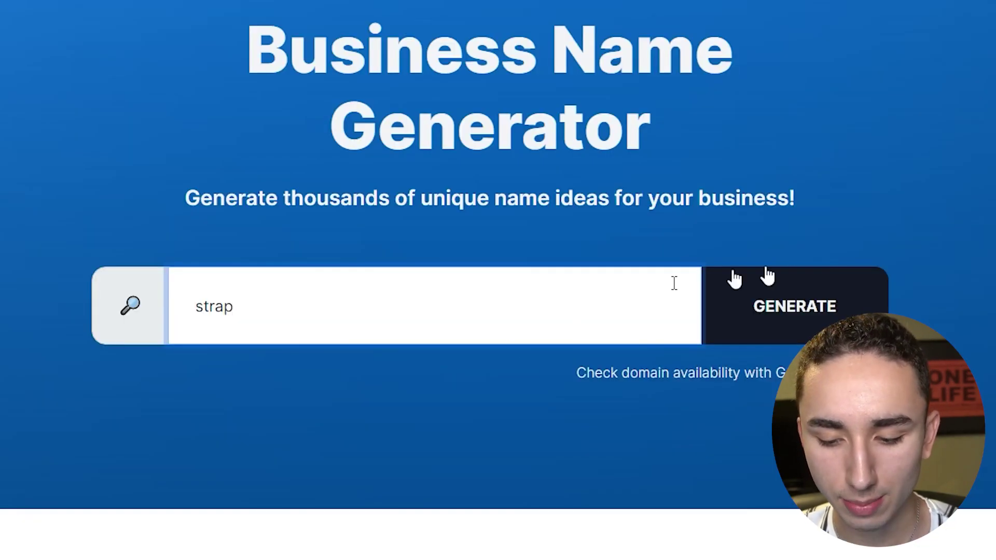
- Generate business name ideas for the keyword "strap" and generate medium-length names in the Brandable names style
left_click(817, 299)
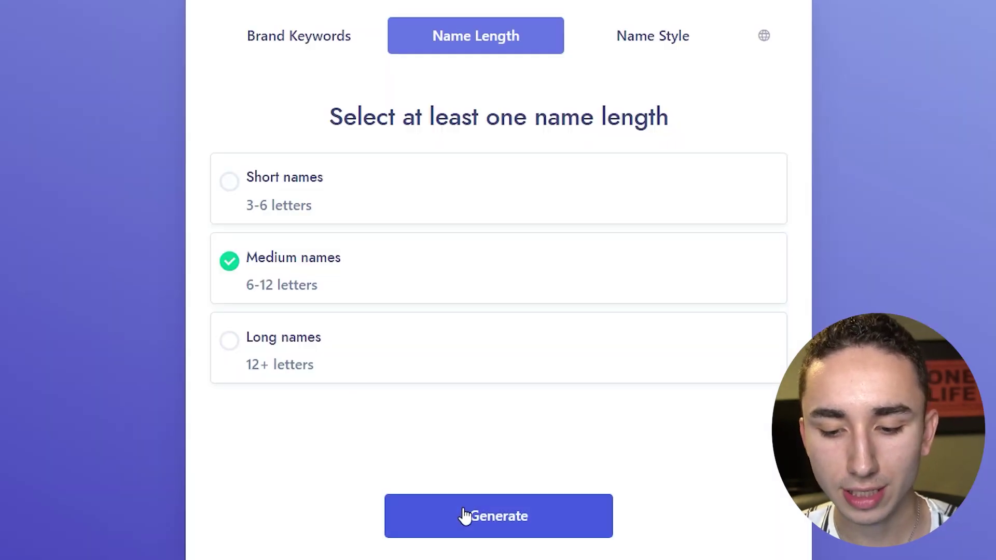
left_click(642, 35)
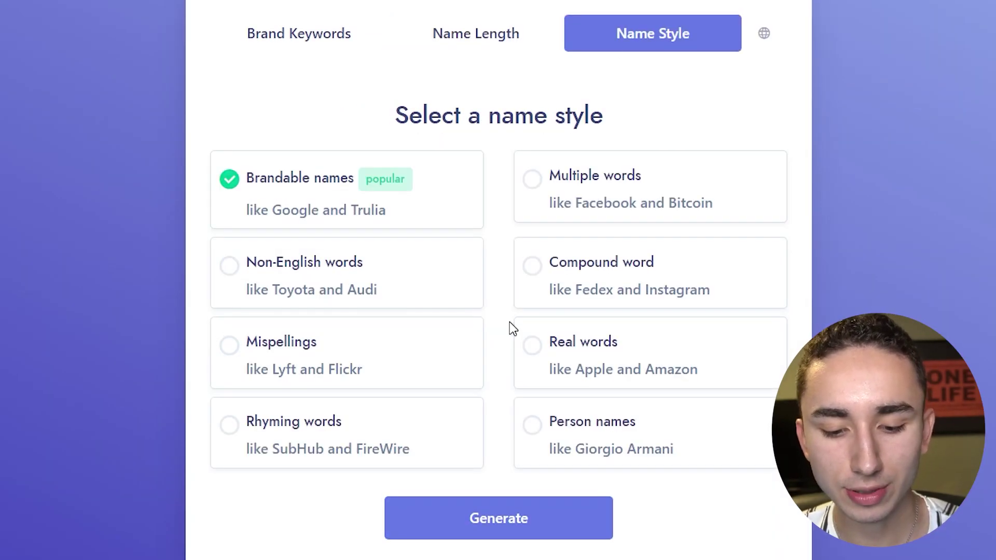
left_click(468, 521)
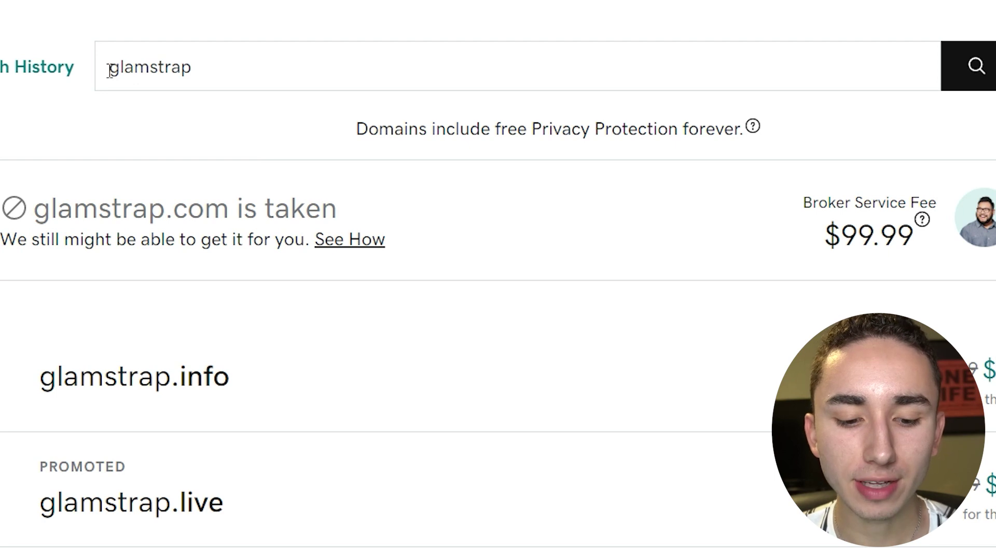
- Prefix the glamstrap domain search term with "try"
left_click(111, 69)
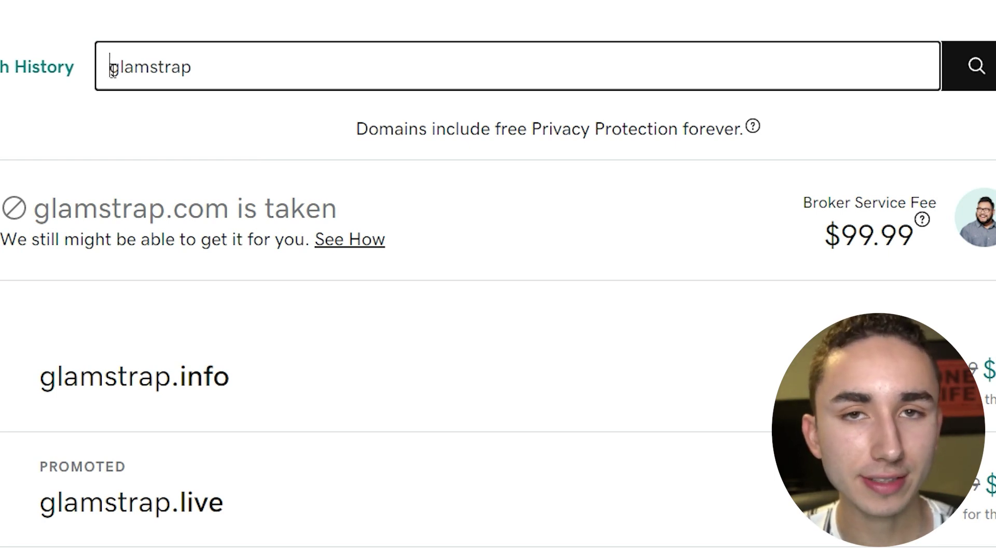
type("try")
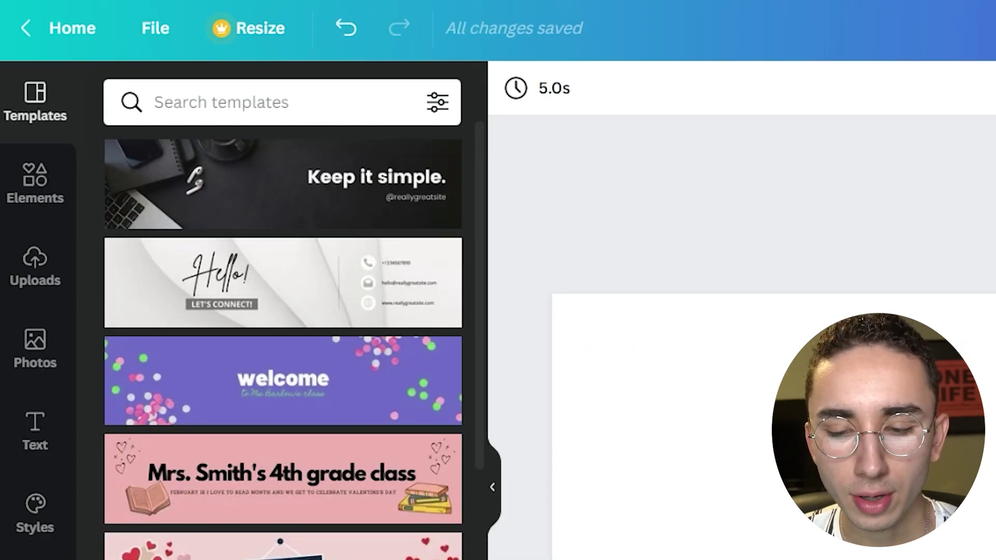
- In Canva, add a heading to the blank design with the text "GlamStrap"
left_click(28, 452)
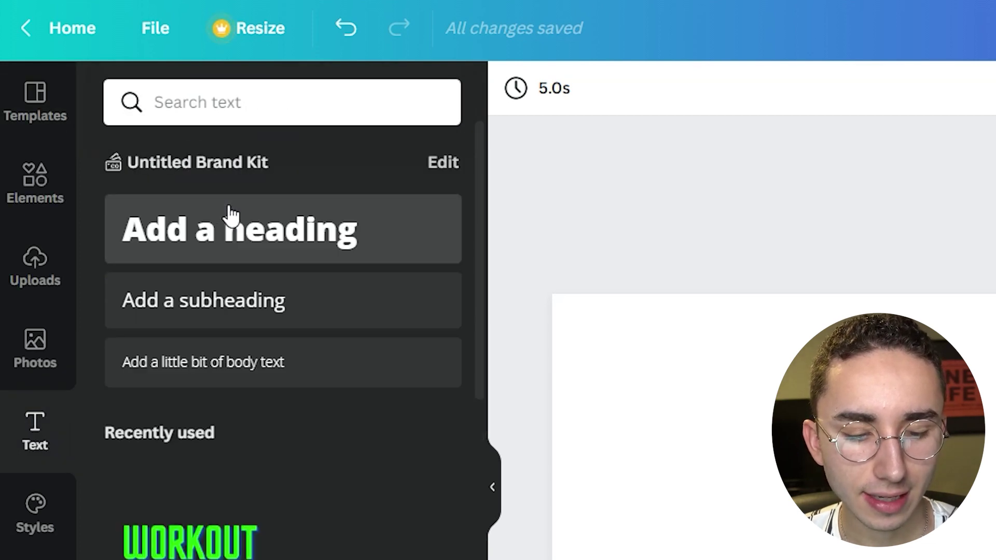
left_click(429, 263)
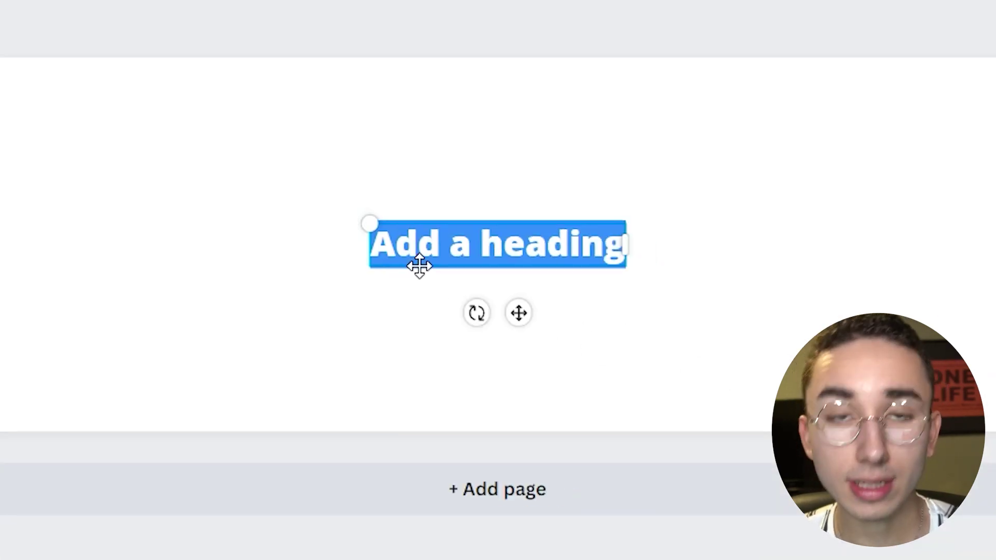
type("Glam")
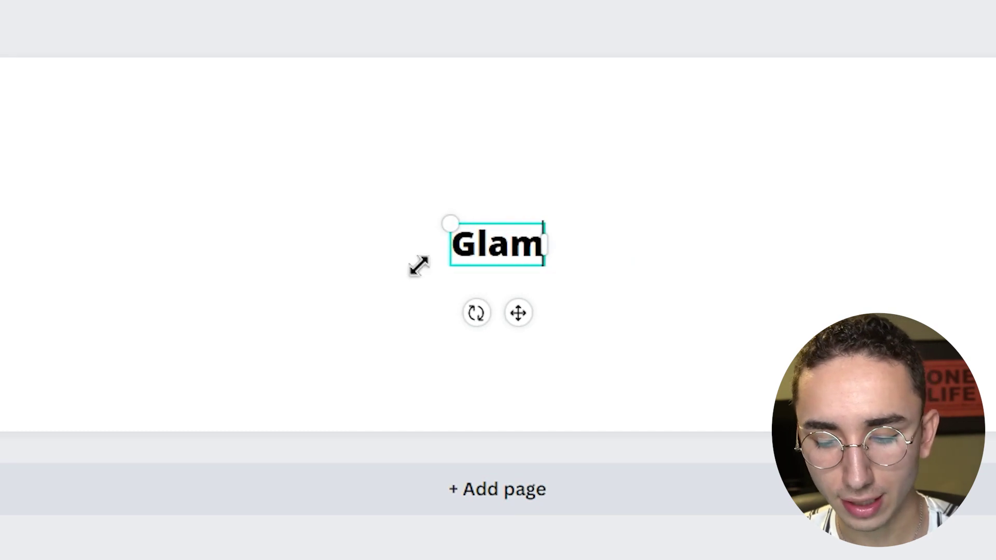
type("Strap")
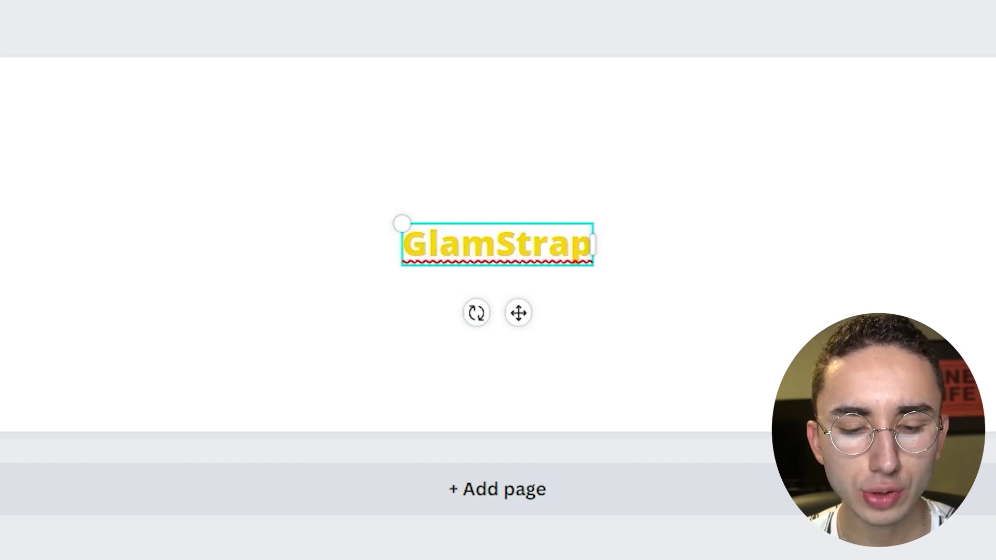
- Browse the font categories for the GlamStrap heading and look at the Rounded fonts
left_click(629, 37)
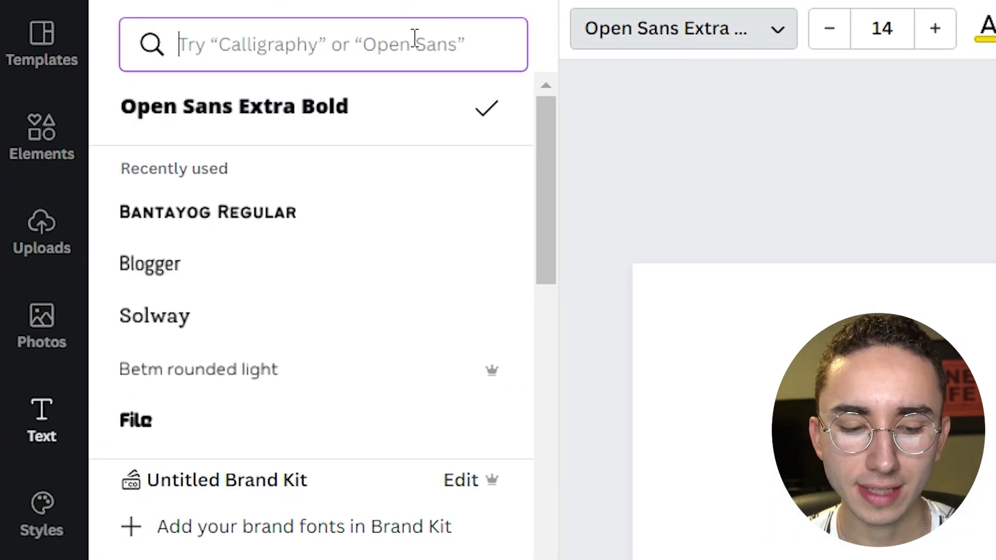
left_click(415, 39)
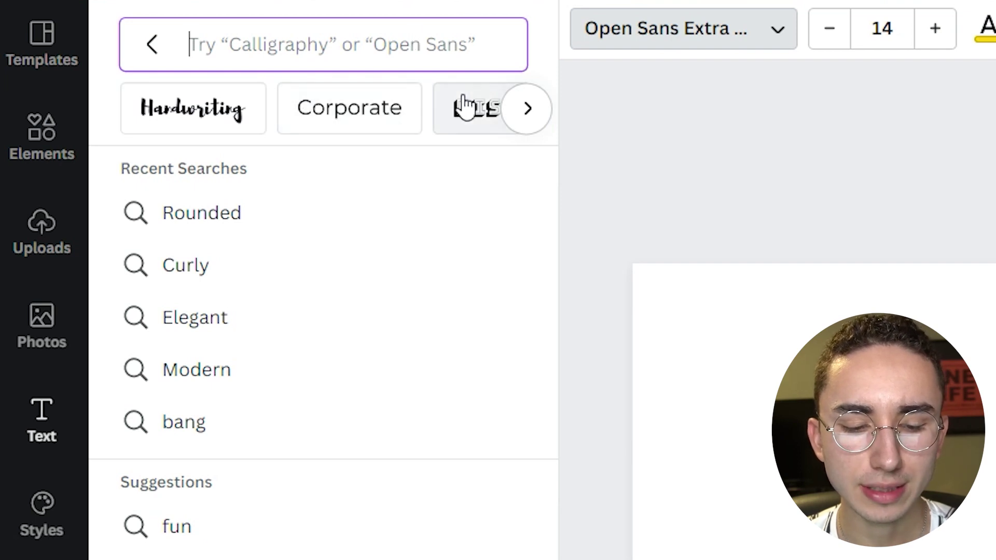
left_click(526, 109)
left_click(520, 109)
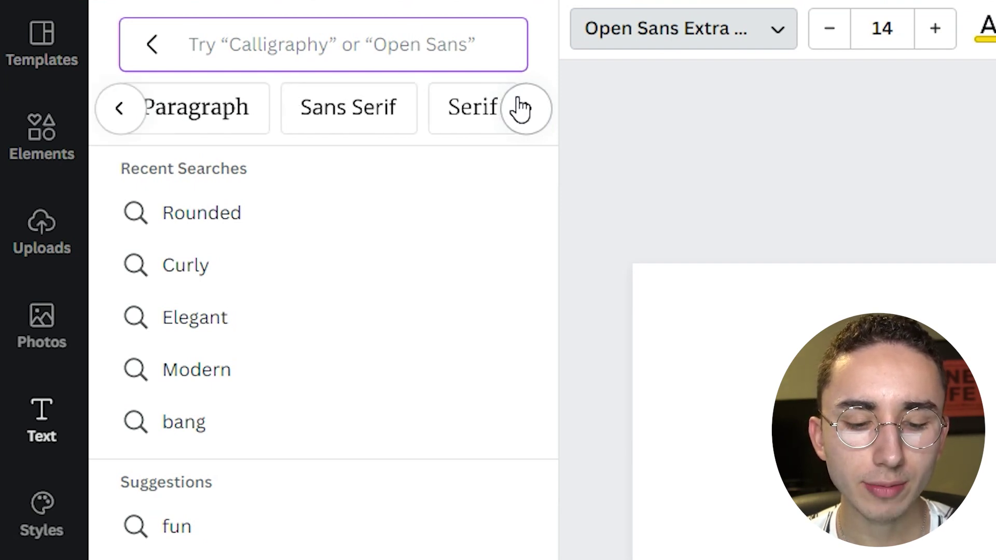
left_click(519, 108)
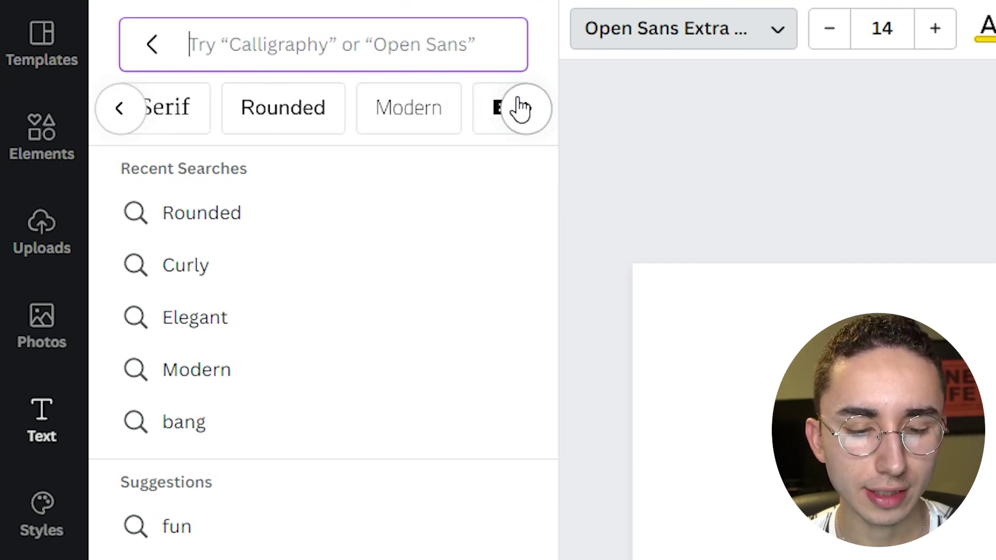
left_click(286, 117)
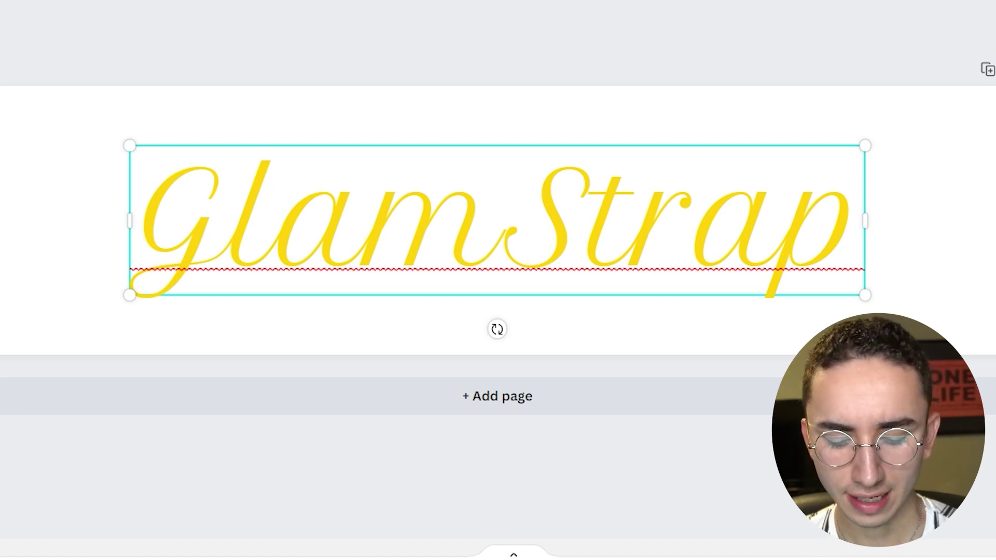
- Find the Great Vibes font and apply it to the GlamStrap heading
type("great vibes")
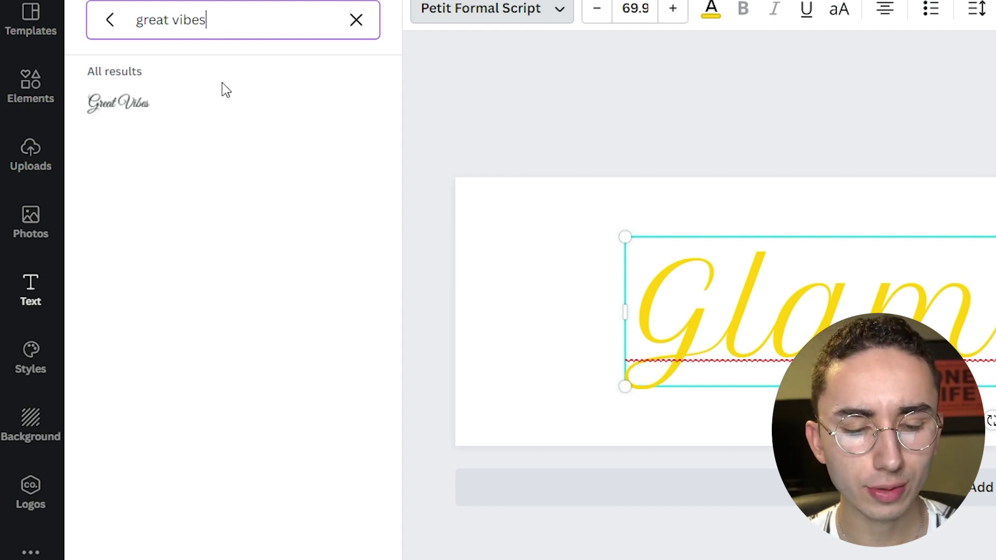
left_click(213, 102)
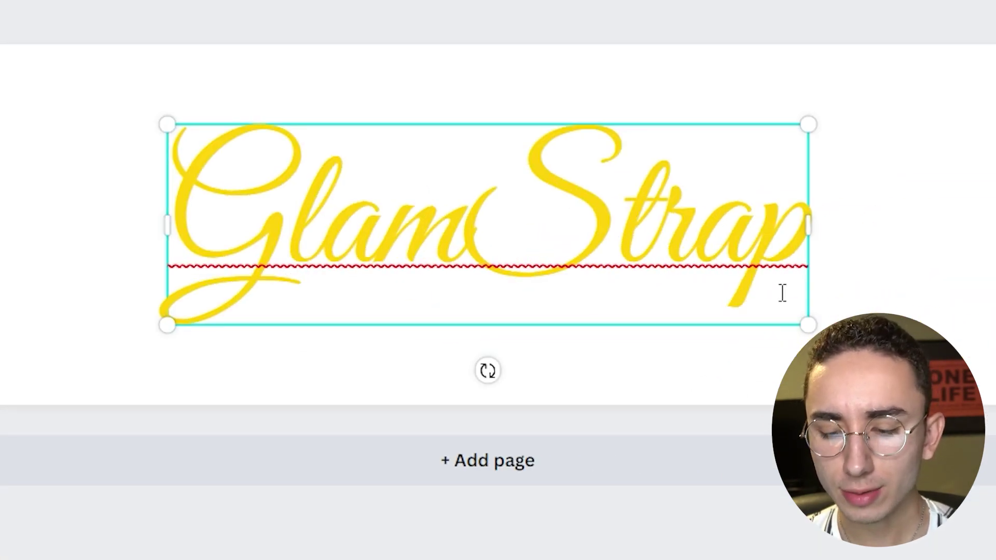
left_click(913, 311)
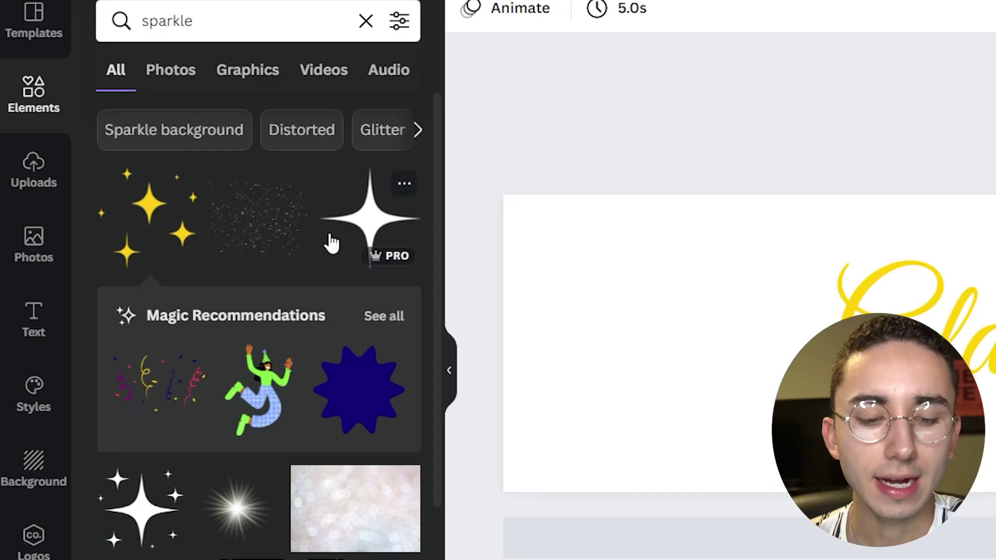
- Add the yellow multi-star sparkle graphic and place it above the end of the word "Strap"
left_click(175, 232)
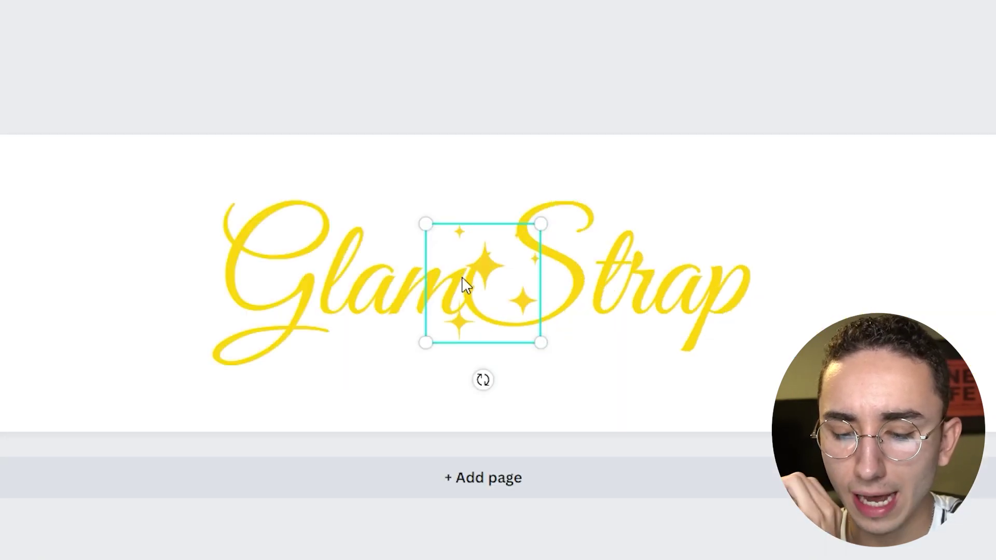
left_click_drag(461, 275, 714, 211)
left_click(766, 343)
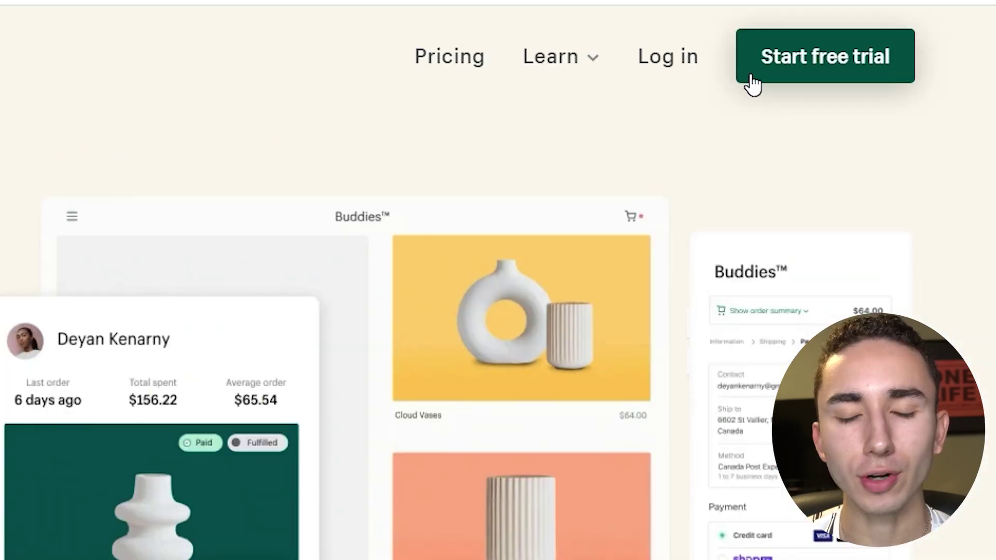
- Start a Shopify free trial and enter "sjiowejvesio" as the store name
left_click(748, 82)
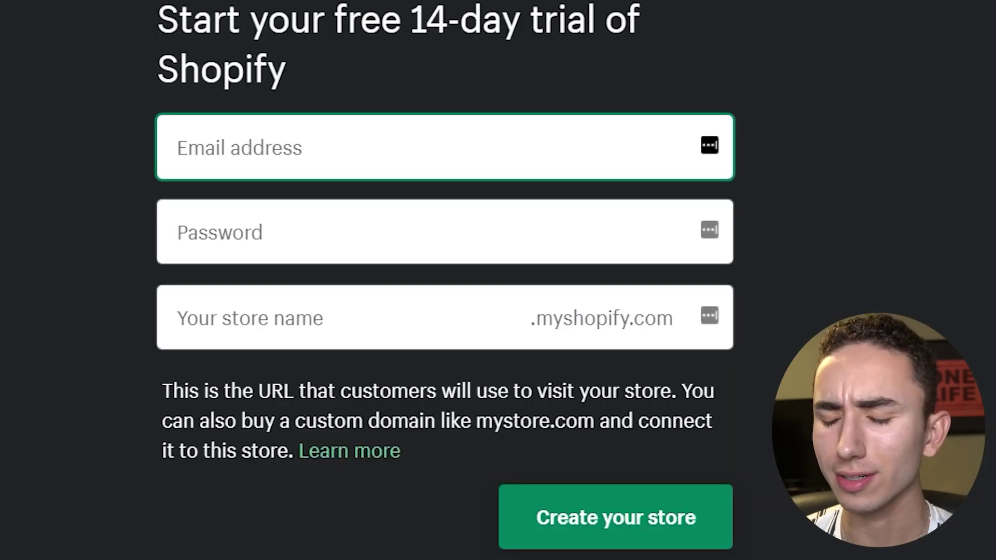
left_click(378, 161)
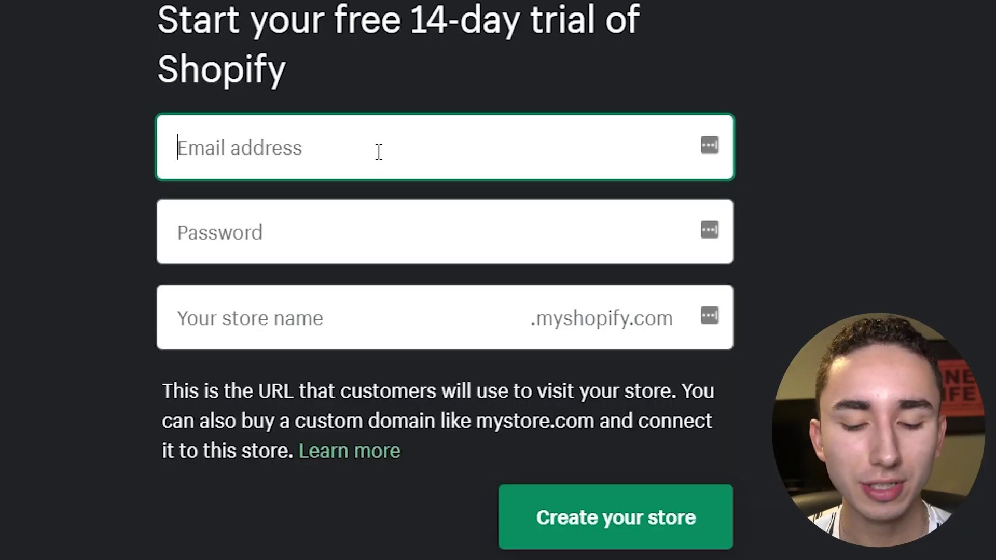
left_click(267, 304)
type("sjiowejvesio")
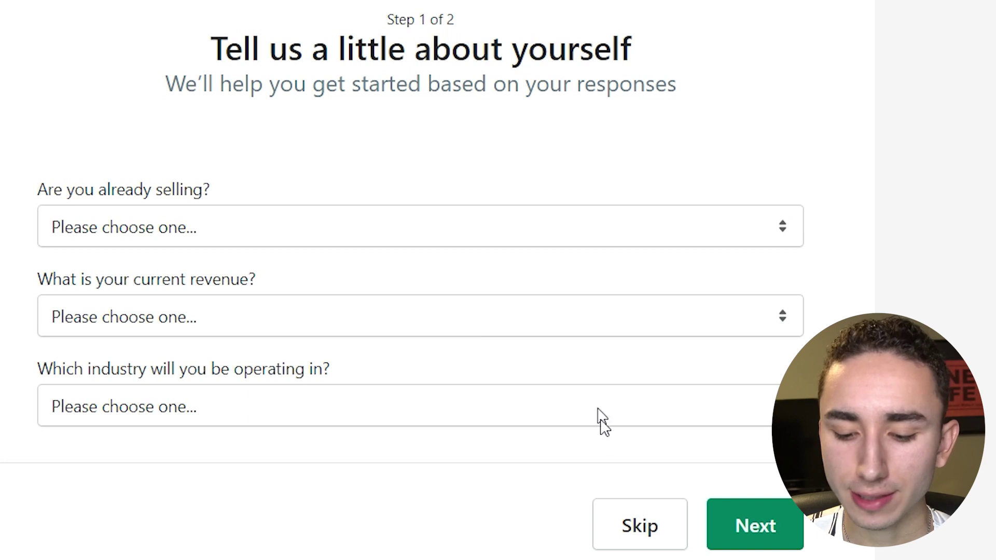
- Skip the questionnaire about selling, revenue and industry, and go through the business address form
left_click(629, 527)
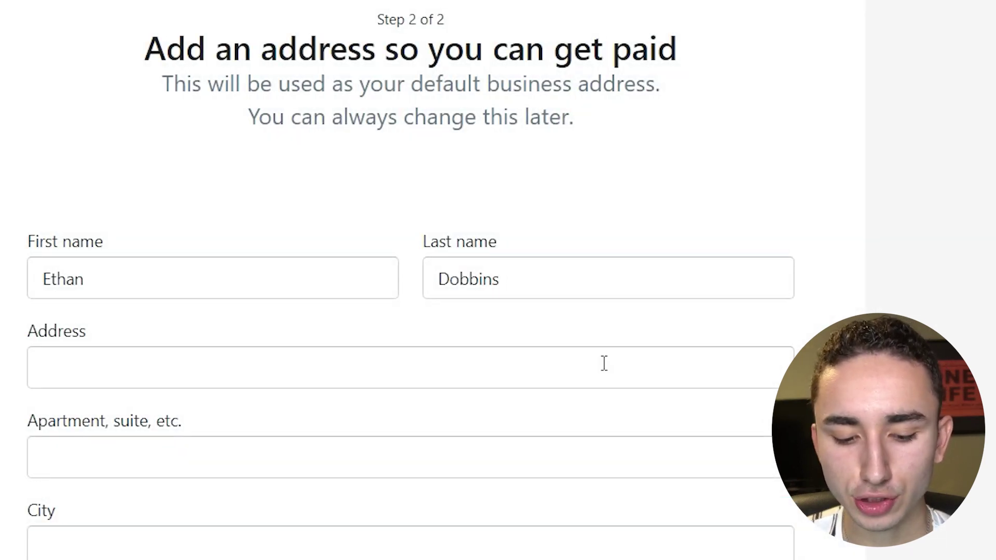
scroll(604, 363, "down", 3)
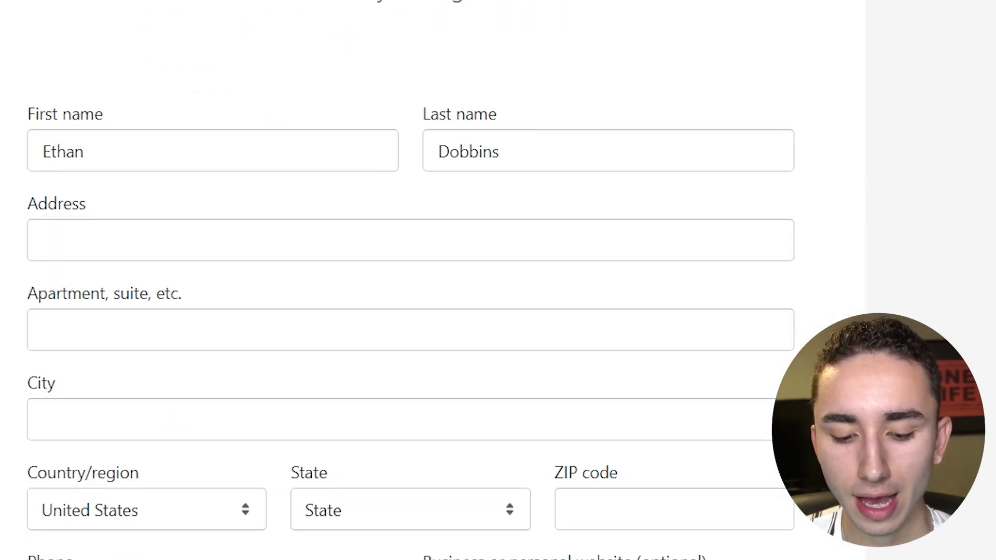
scroll(410, 280, "down", 1)
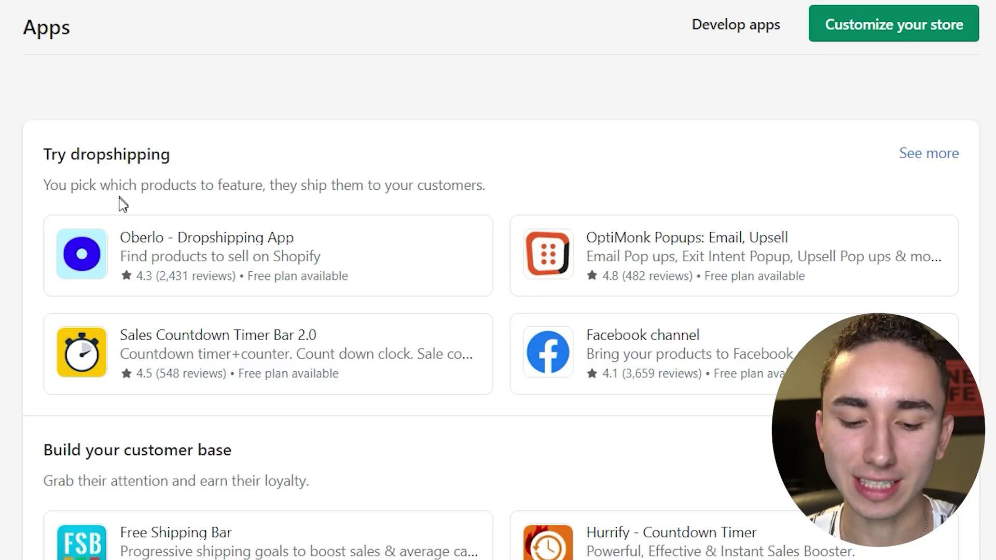
- Open the Oberlo dropshipping app and add the AliExpress Apple Watch chain strap to its import list by product URL
left_click(159, 238)
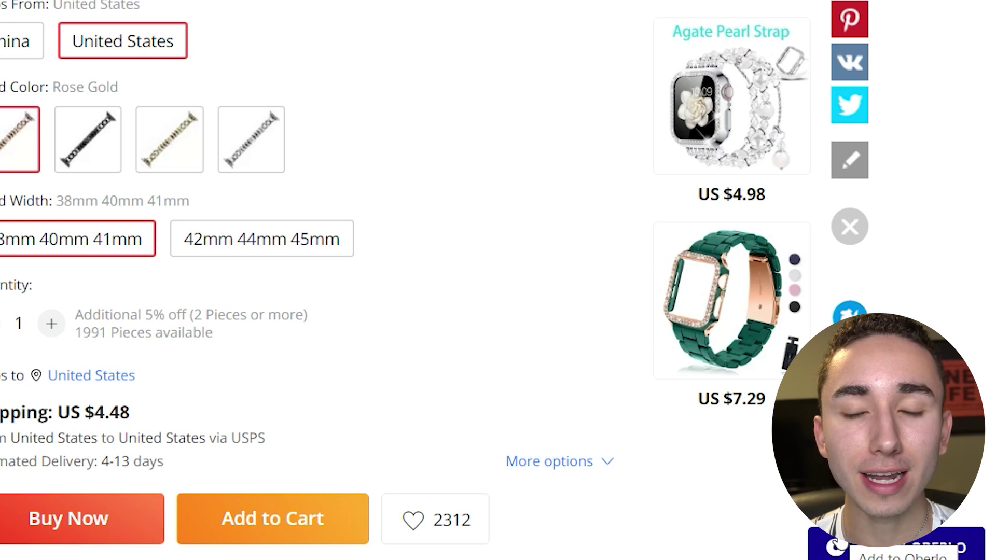
left_click(834, 545)
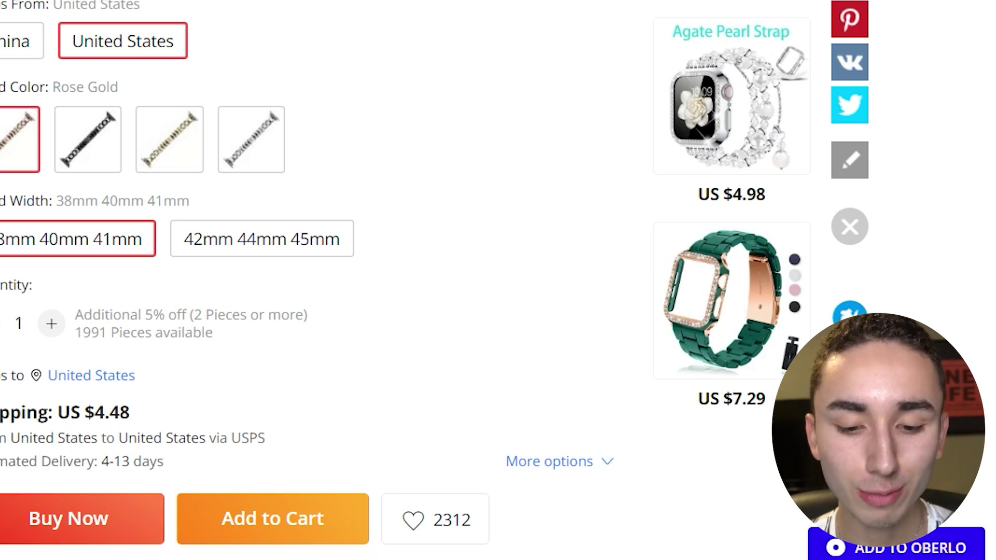
left_click(465, 30)
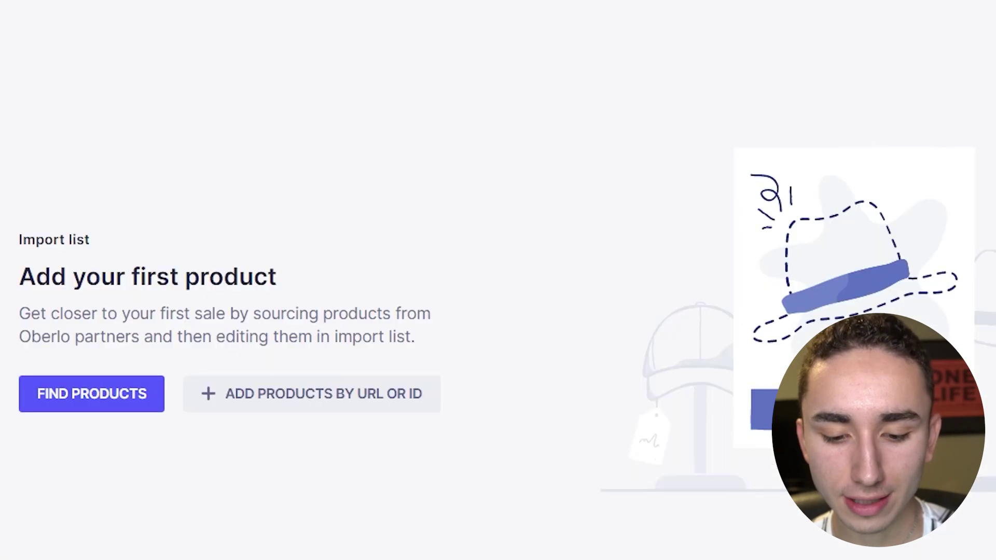
left_click(234, 395)
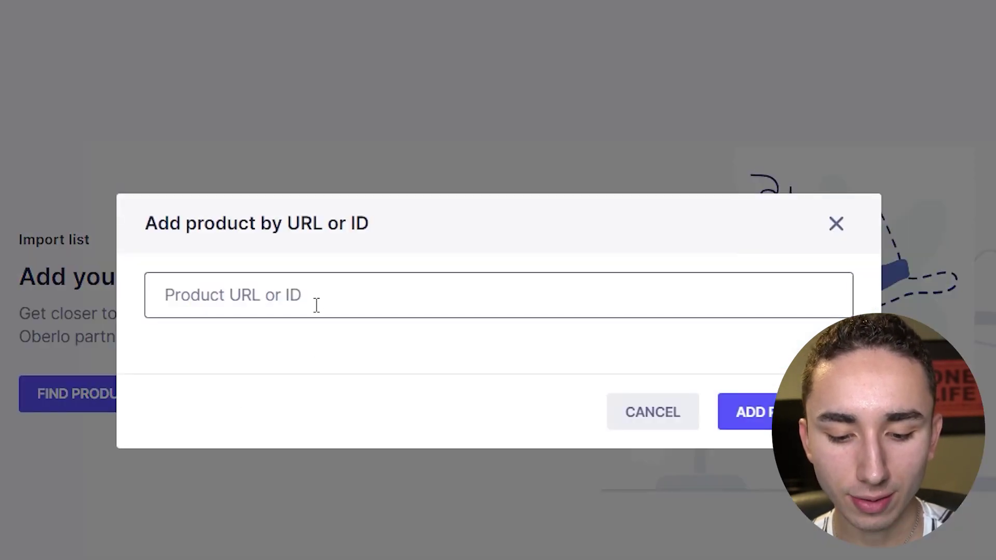
left_click(316, 305)
key("ctrl+v")
left_click(747, 412)
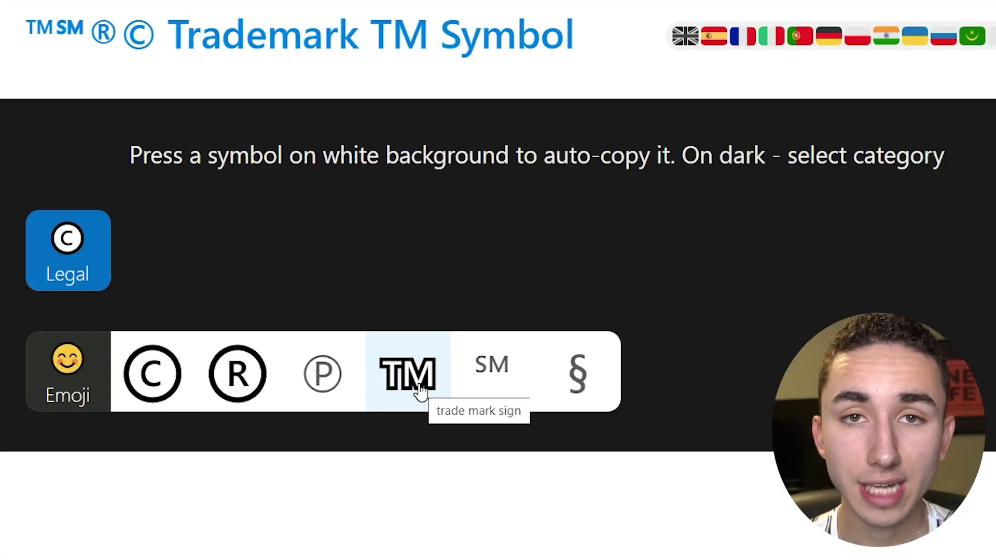
- Copy the trademark symbol from the symbol site and replace the imported product's title with "GlamWatch™"
left_click(418, 391)
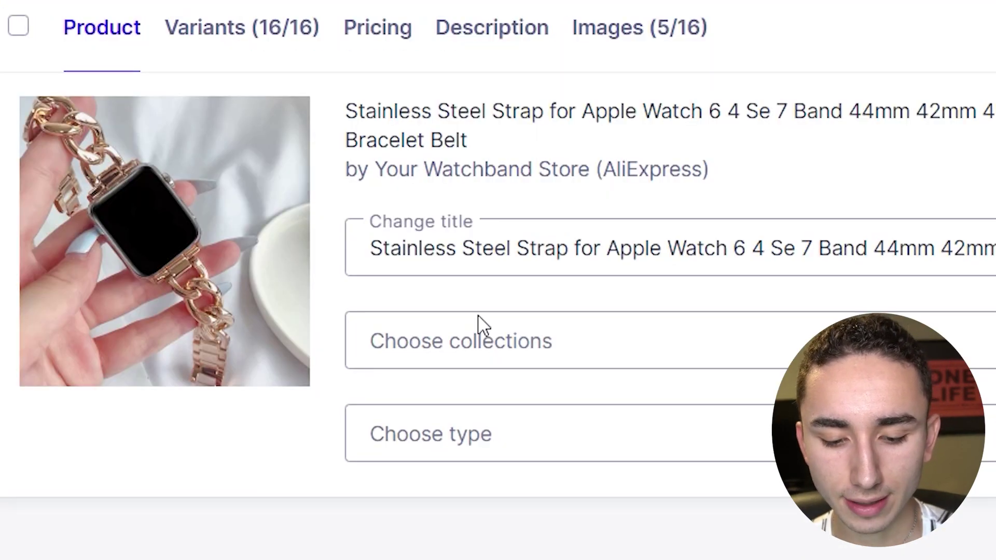
left_click(512, 249)
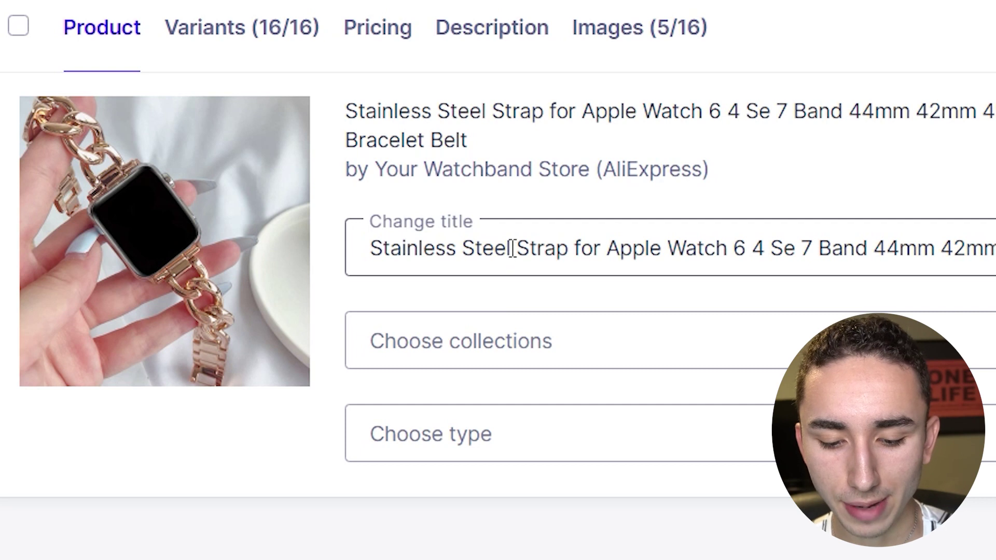
key("ctrl+a")
type("Glam")
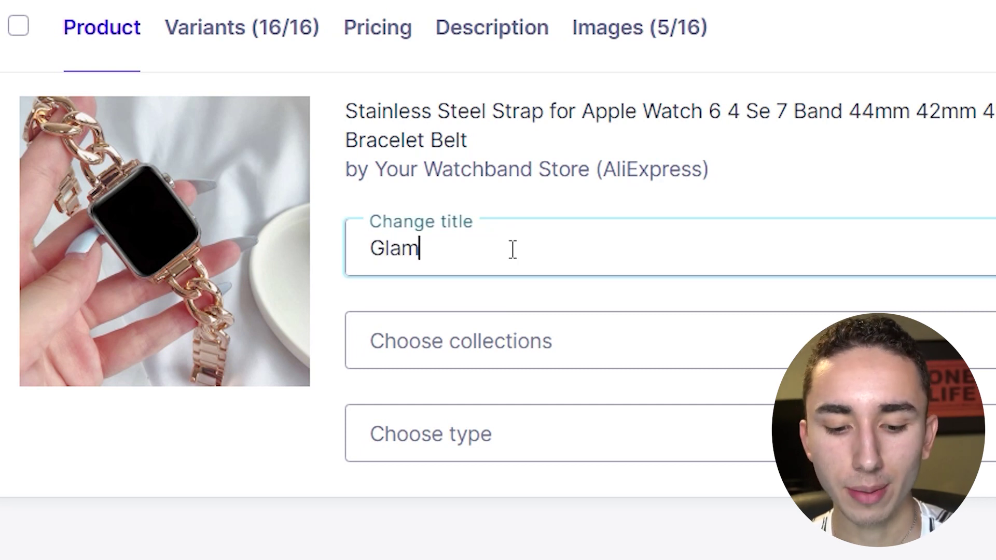
type("Watch")
key("ctrl+v")
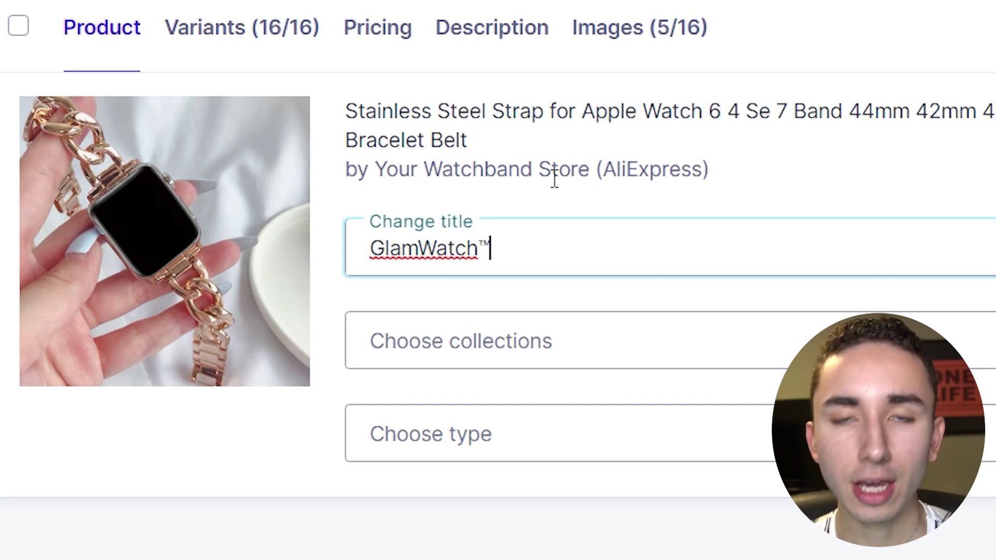
- Try the longer title "GlamWatch™ - Stainless Steel Apple Watch Strap" and cut it back to "GlamWatch™"
type("- ")
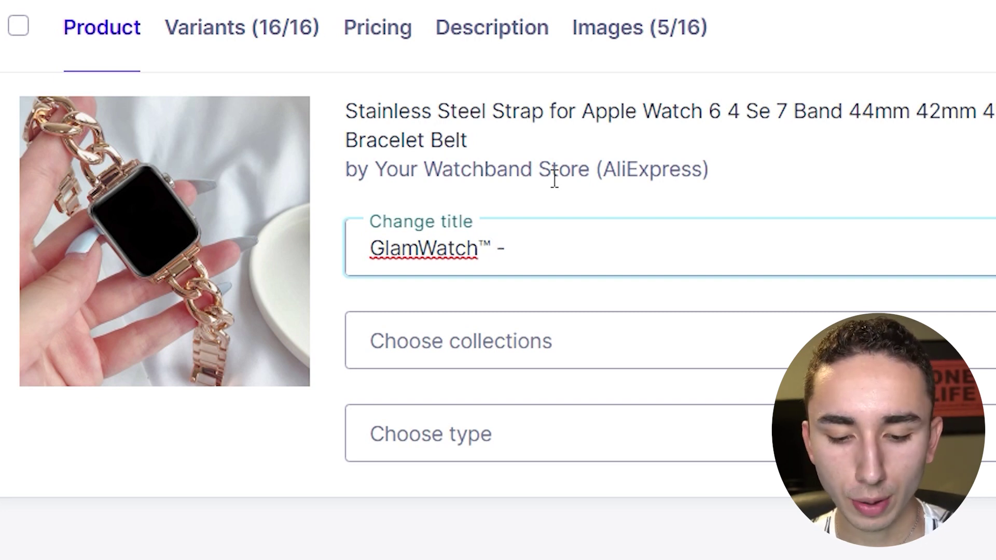
type("Stainl")
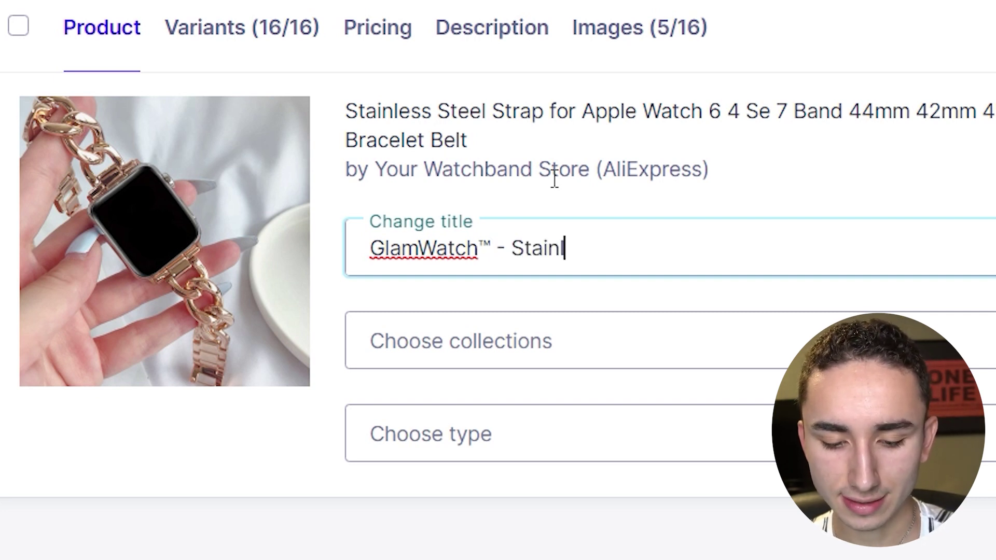
type("ess Steel App")
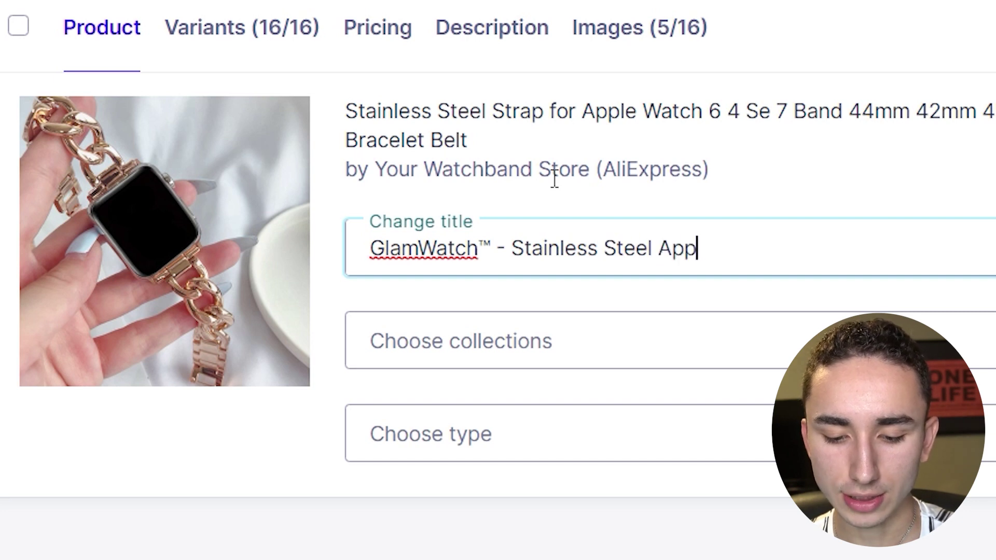
type("le Watch Strap")
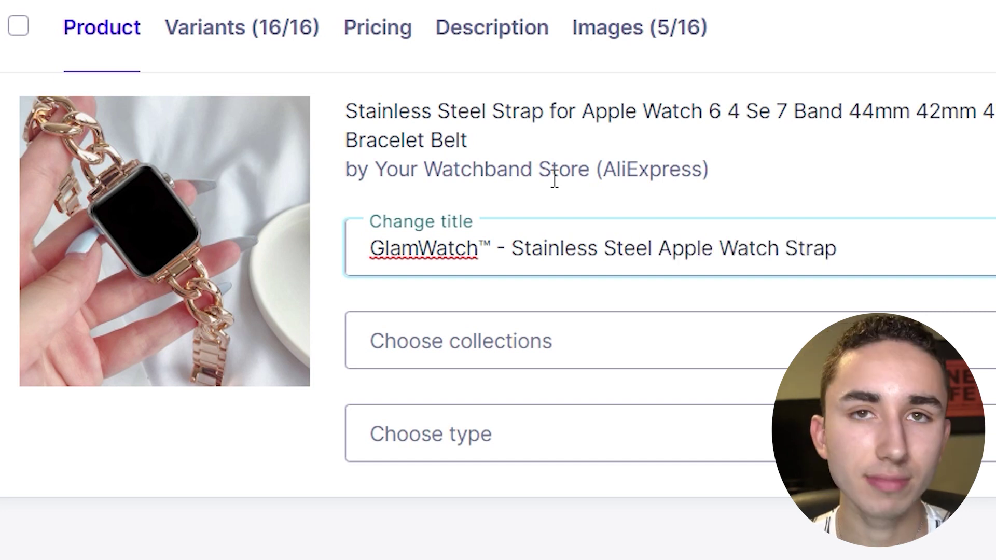
left_click_drag(507, 268, 835, 251)
key("BackSpace")
key("BackSpace")
key("BackSpace")
key("BackSpace")
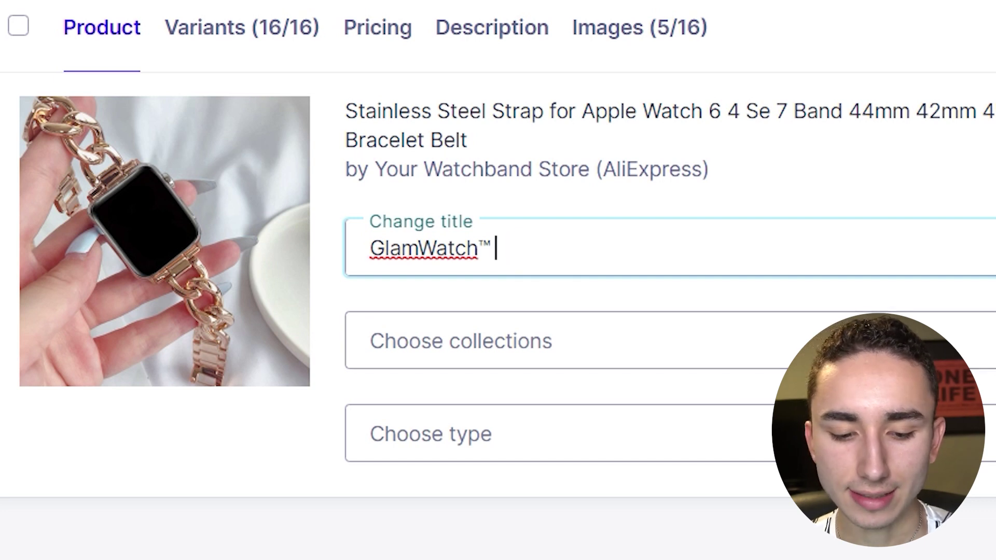
- Disable the product variants that ship from China, keeping the variants that ship from the United States
left_click(263, 23)
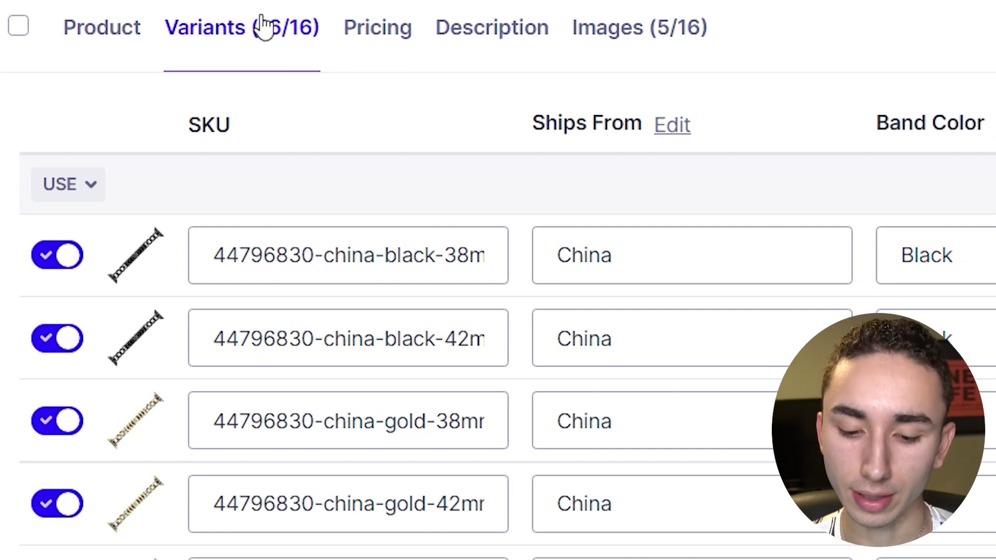
scroll(508, 343, "down", 5)
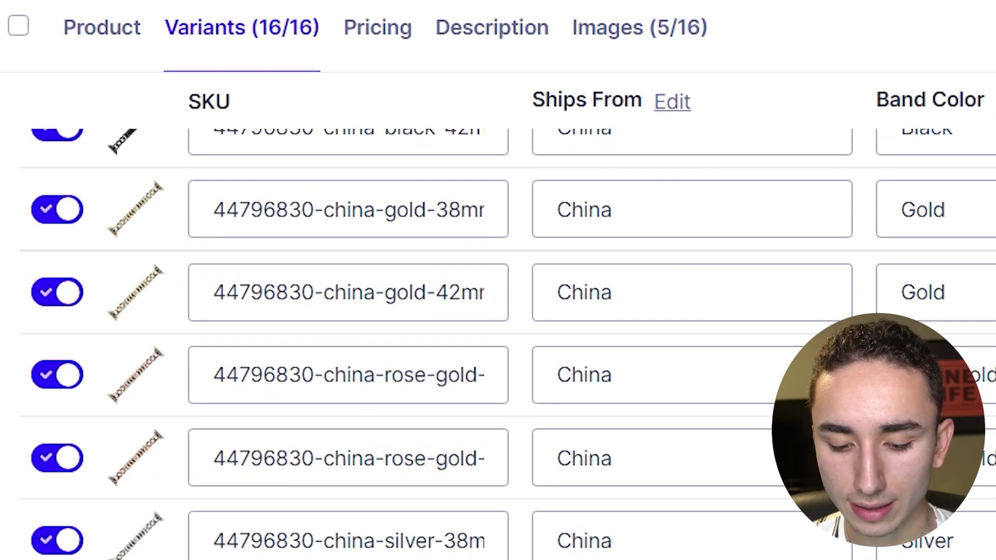
scroll(507, 344, "up", 3)
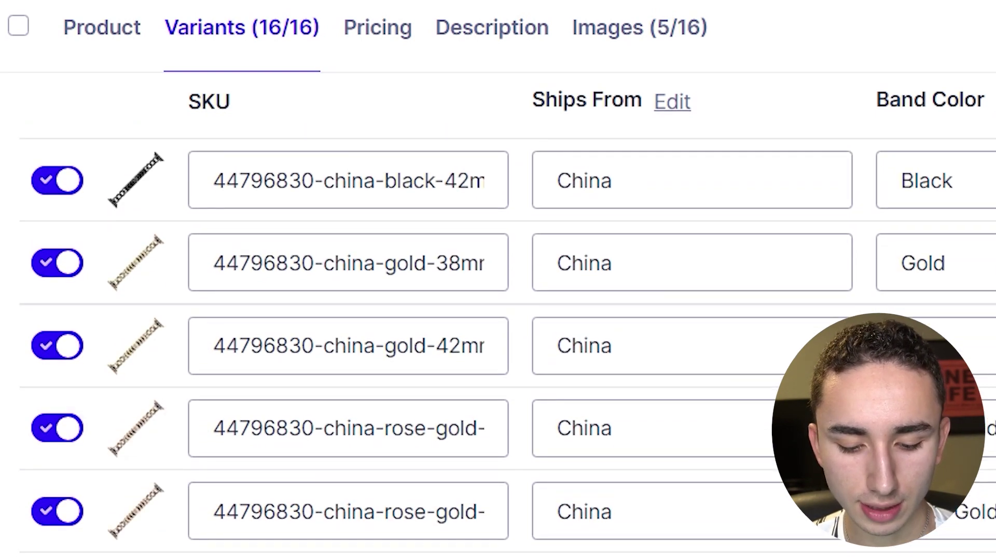
left_click(57, 557)
left_click(57, 511)
left_click(51, 428)
left_click(52, 342)
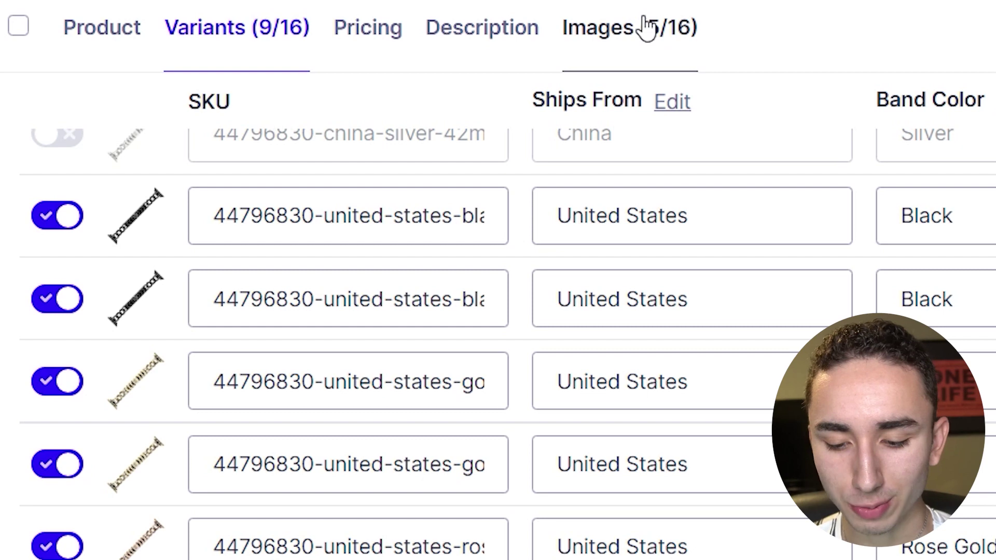
- Select nine product photos for the listing and check the five-strap lineup photo at full size
left_click(645, 26)
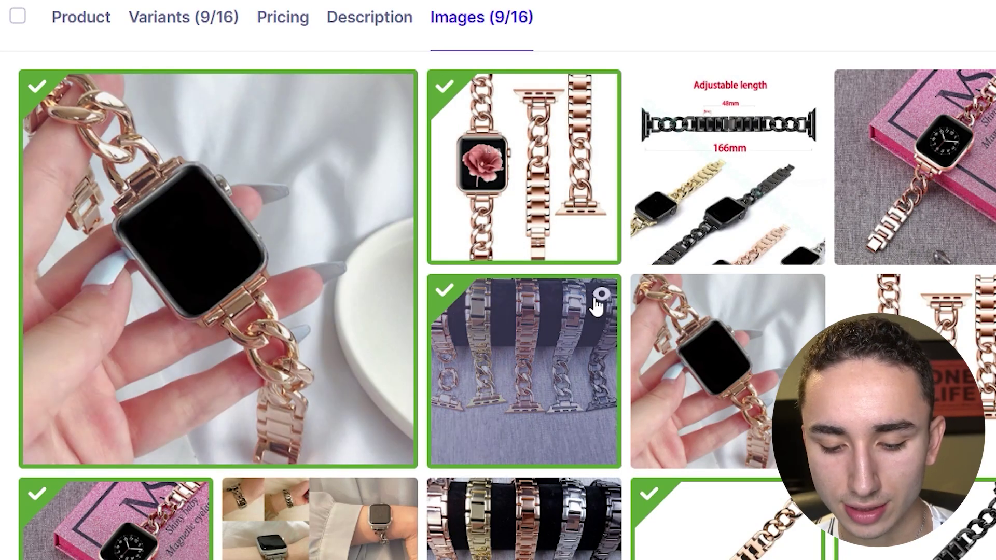
left_click(595, 295)
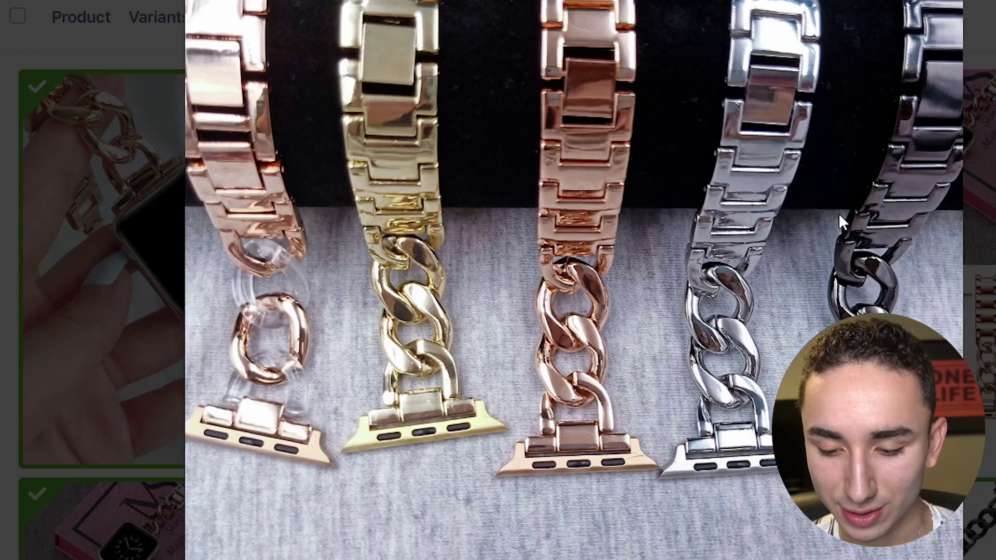
key("Escape")
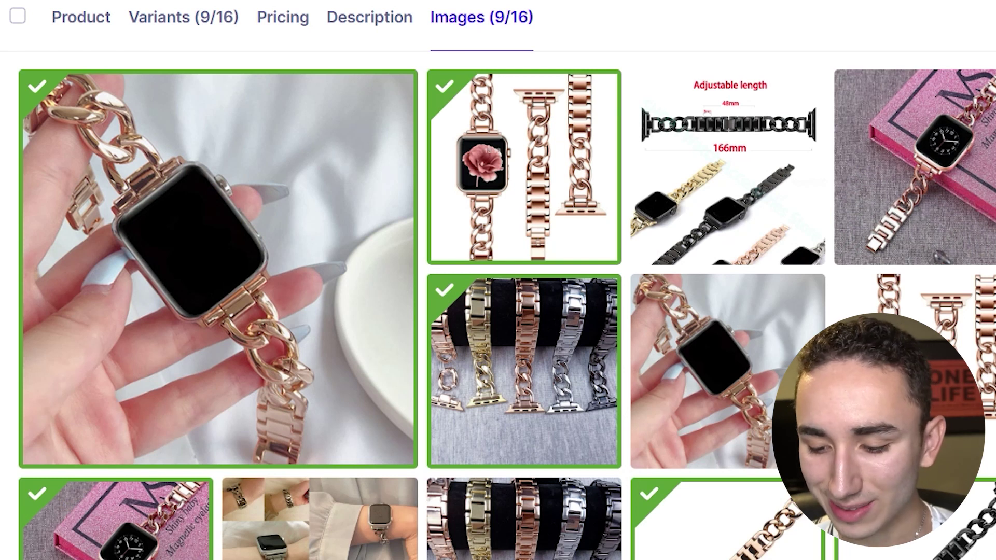
scroll(611, 412, "down", 3)
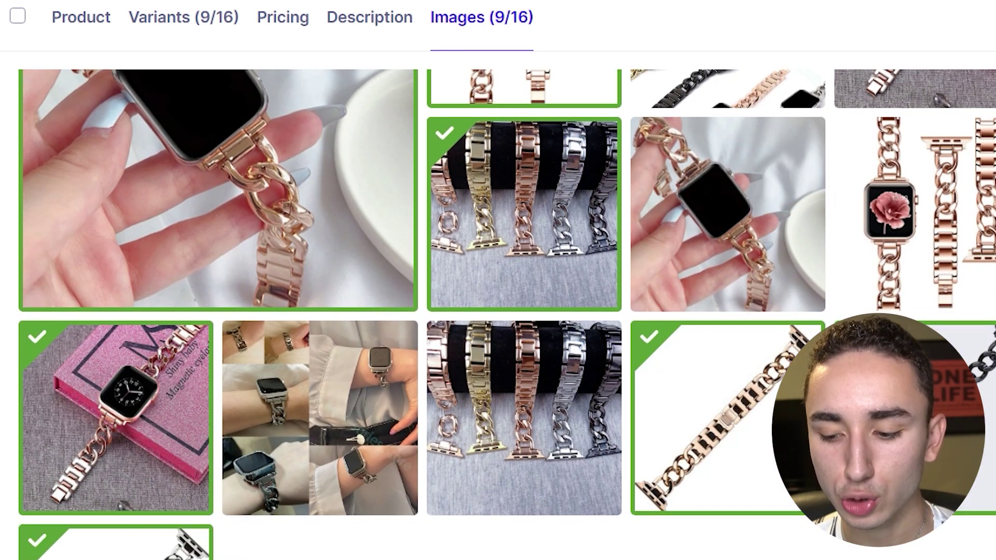
scroll(506, 314, "up", 3)
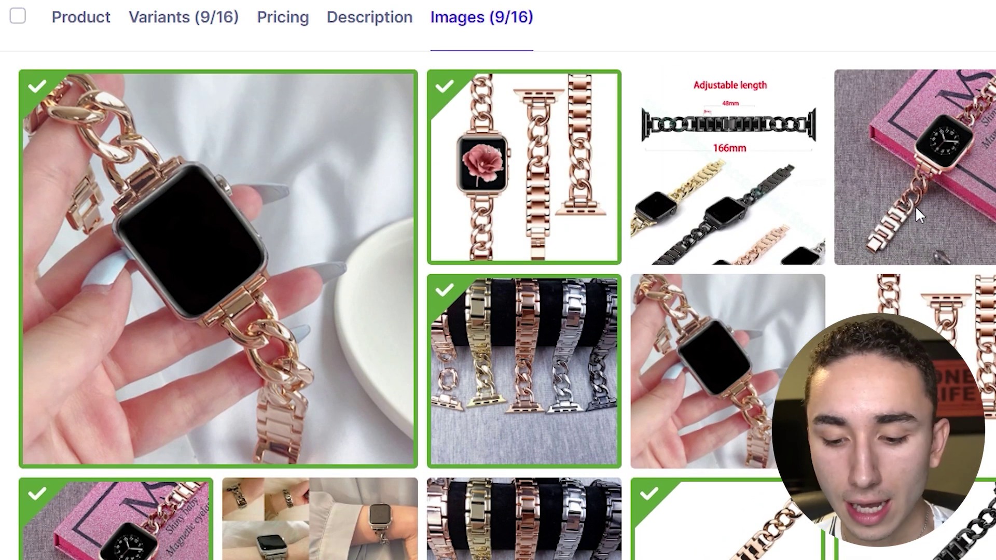
- Look through the photos of similar chain straps on AliExpress and Alibaba for more product images
mouse_move(793, 266)
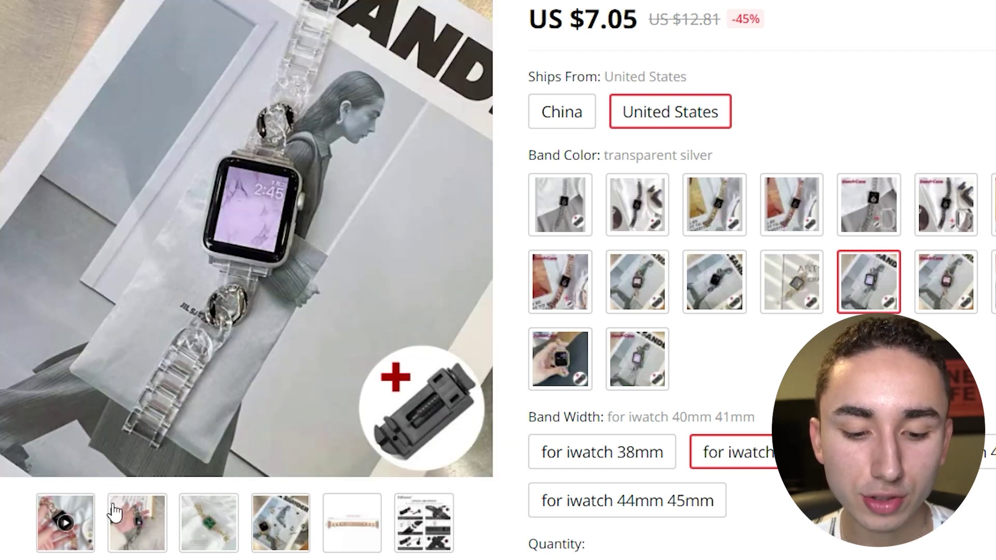
left_click(127, 518)
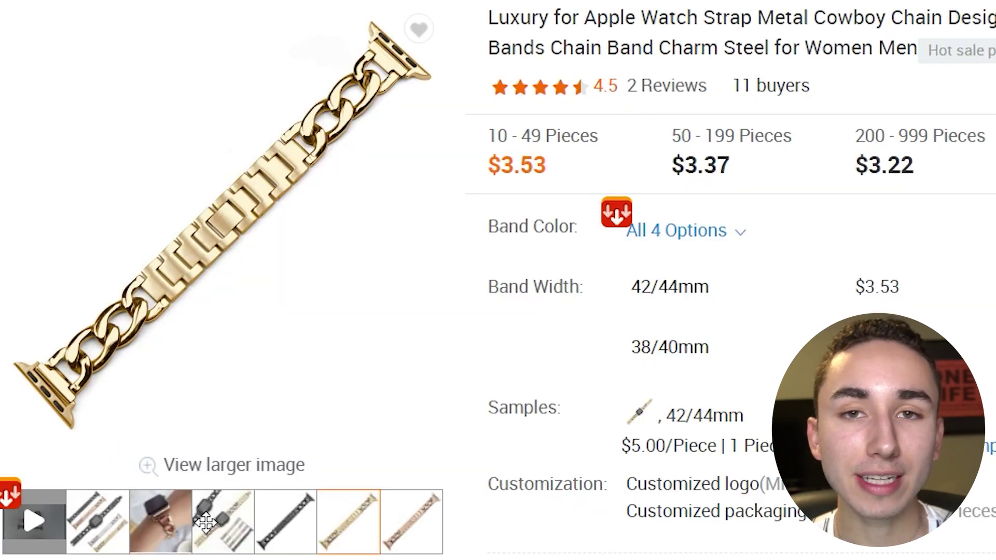
scroll(206, 522, "up", 1)
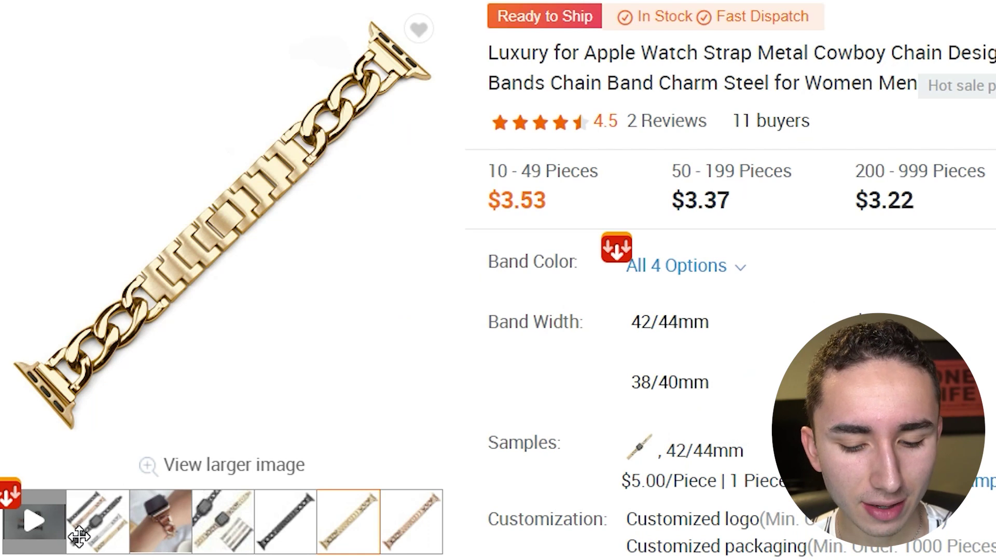
left_click(78, 526)
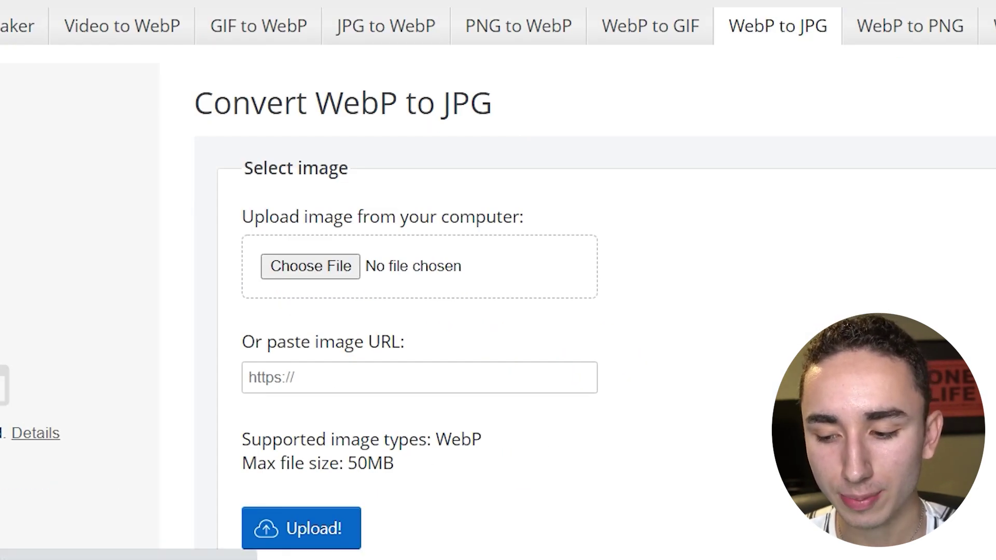
- Switch to ezgif's WebP to JPG converter and start its image upload
scroll(367, 178, "down", 5)
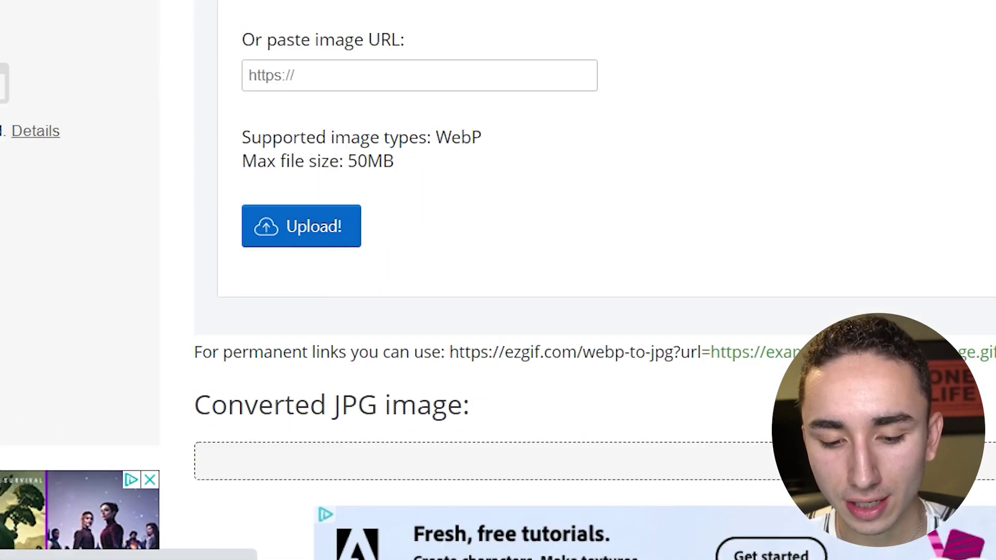
left_click(325, 224)
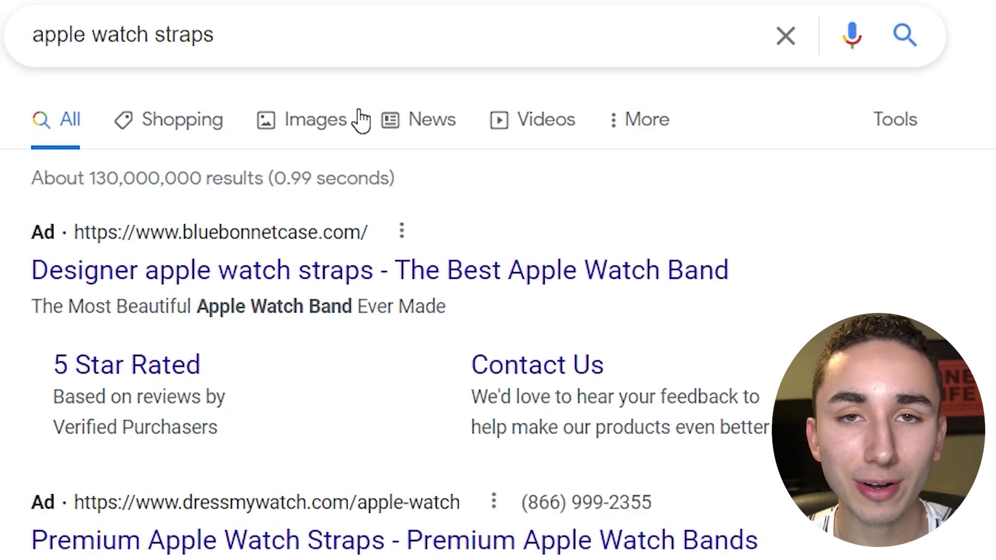
- Compare competitor prices for "apple watch straps" on Google Shopping
left_click(178, 129)
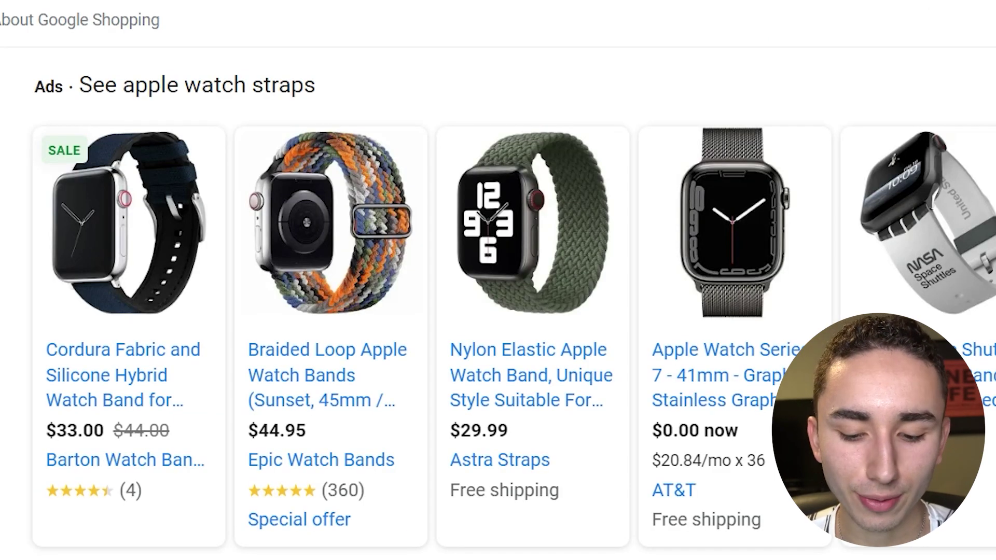
scroll(498, 280, "down", 9)
scroll(498, 280, "up", 1)
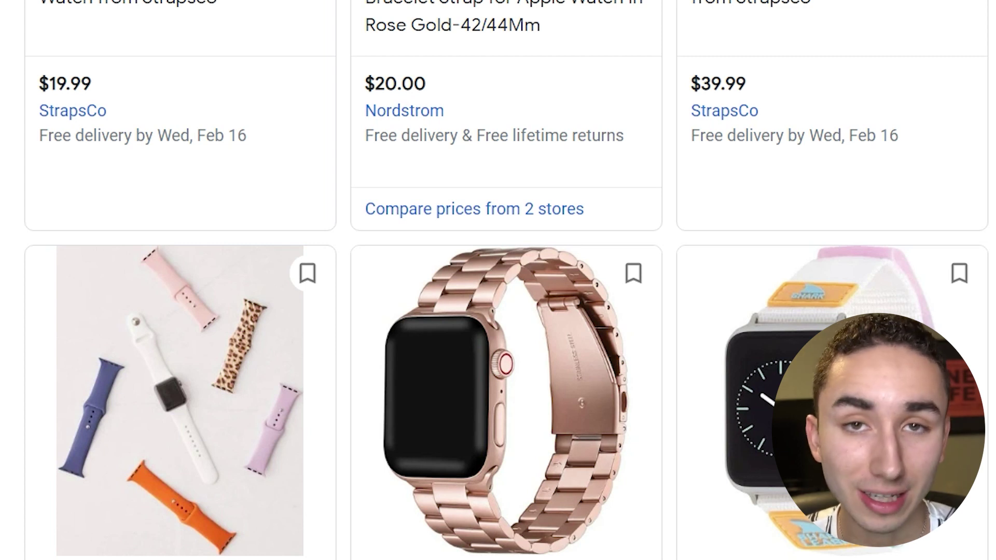
scroll(505, 280, "down", 3)
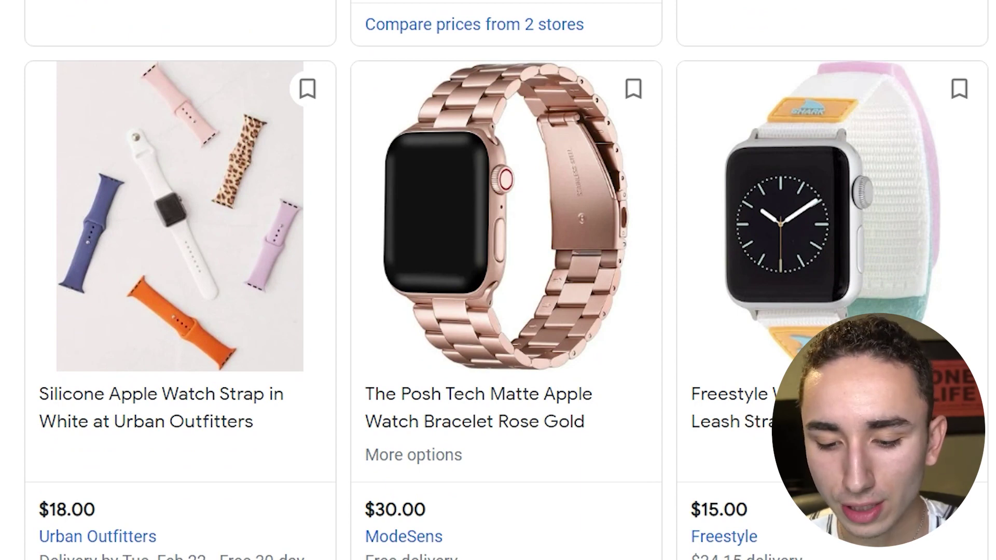
scroll(505, 280, "down", 12)
scroll(498, 280, "down", 5)
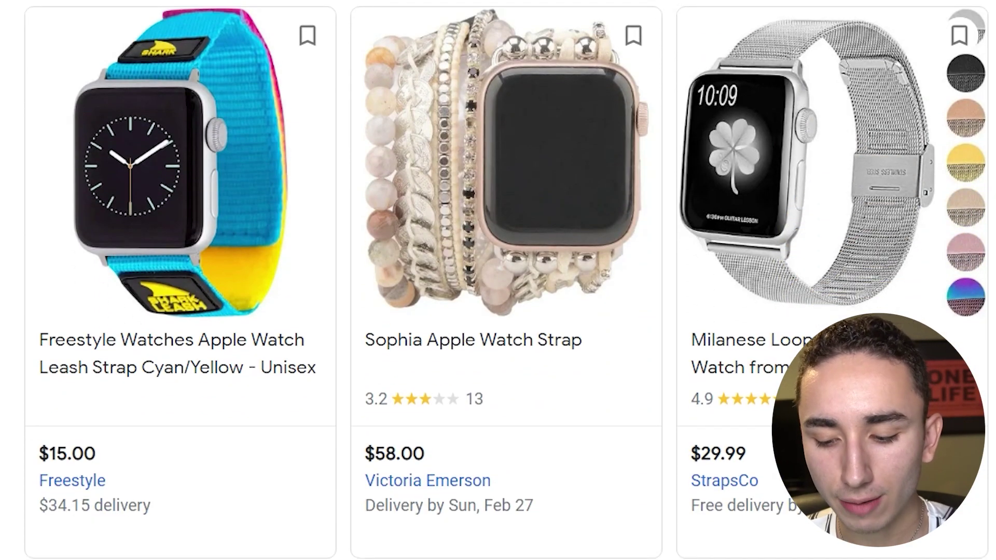
scroll(498, 280, "down", 1)
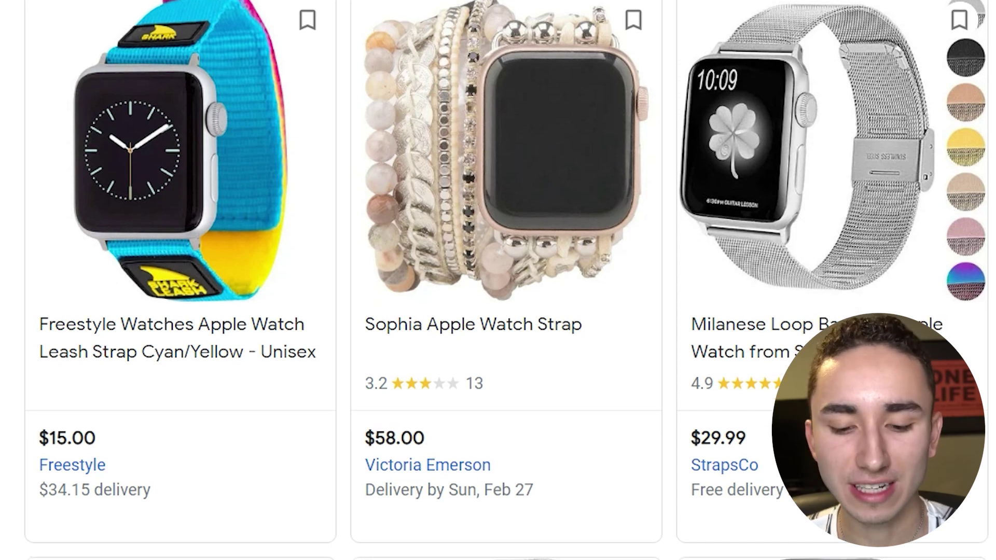
scroll(497, 280, "down", 1)
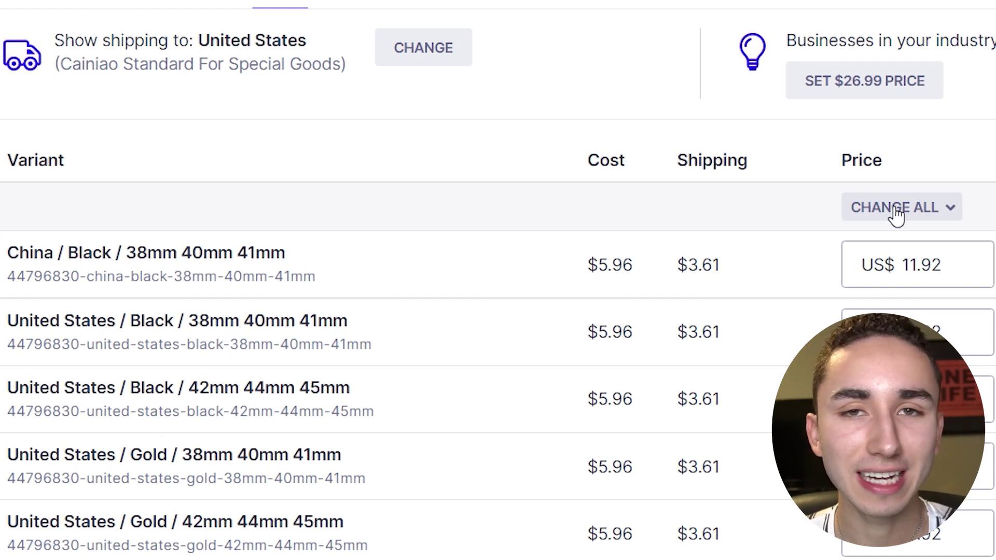
- Switch back to the Oberlo product's pricing and set all variant prices to 27.99
left_click(896, 210)
left_click(905, 254)
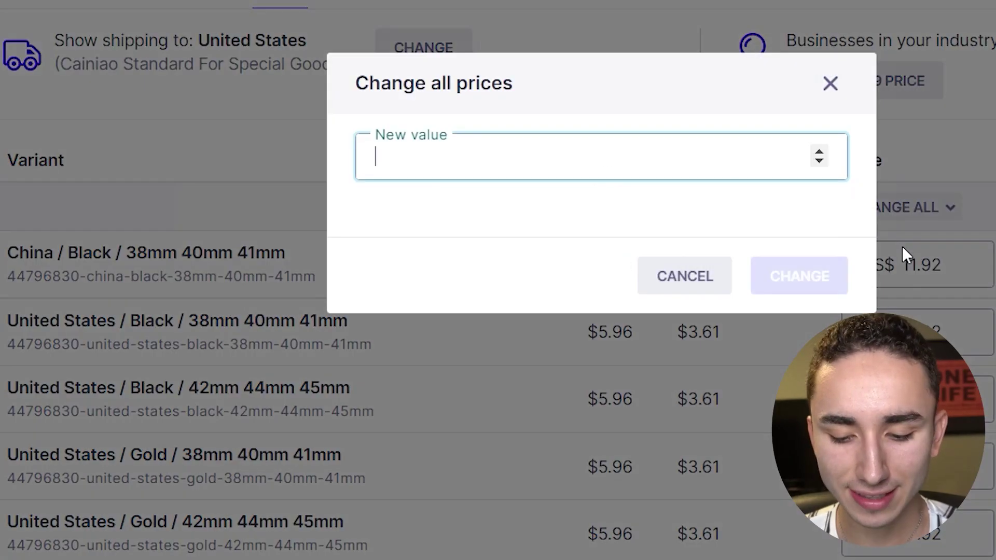
type("27.99")
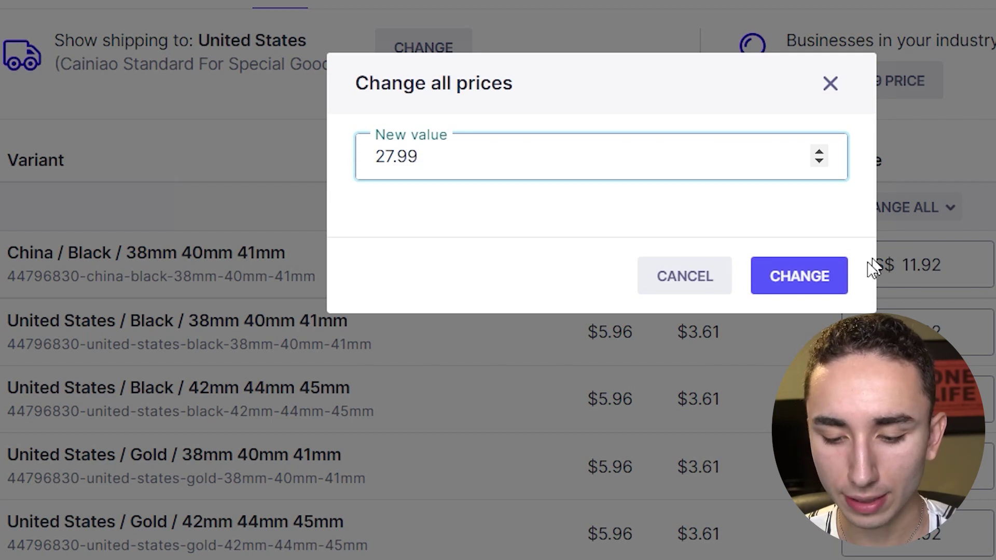
left_click(846, 275)
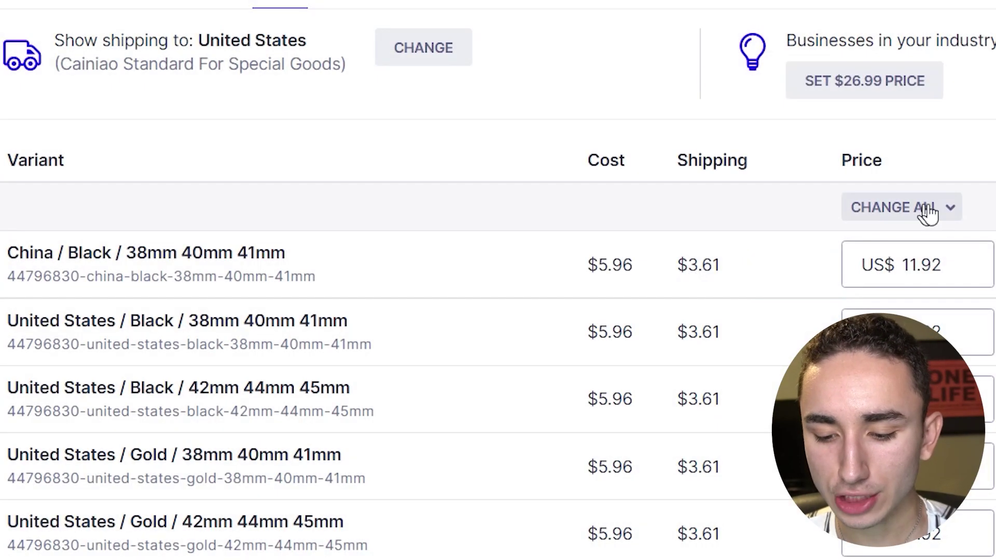
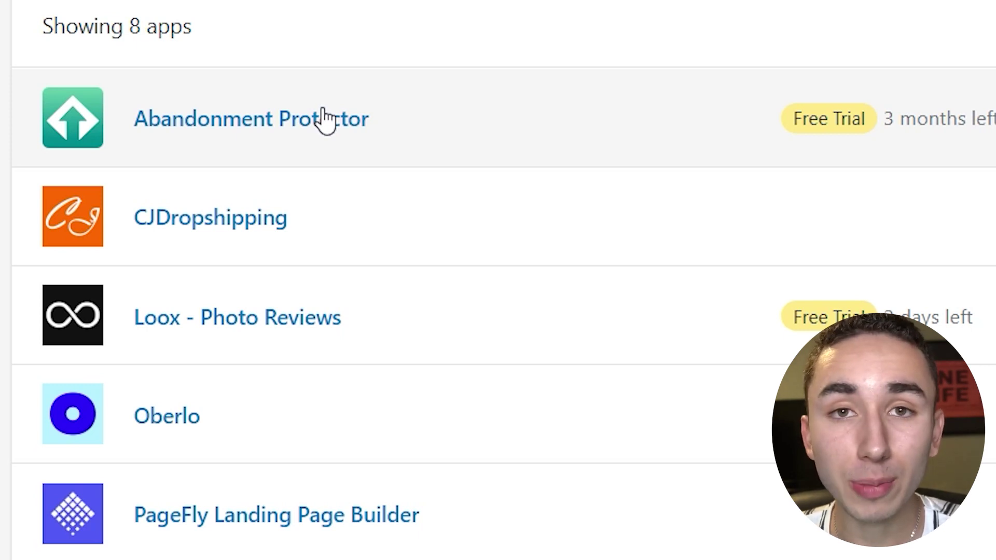
- Open Abandonment Protector and review the first email template of the abandoned-cart sequence
left_click(325, 119)
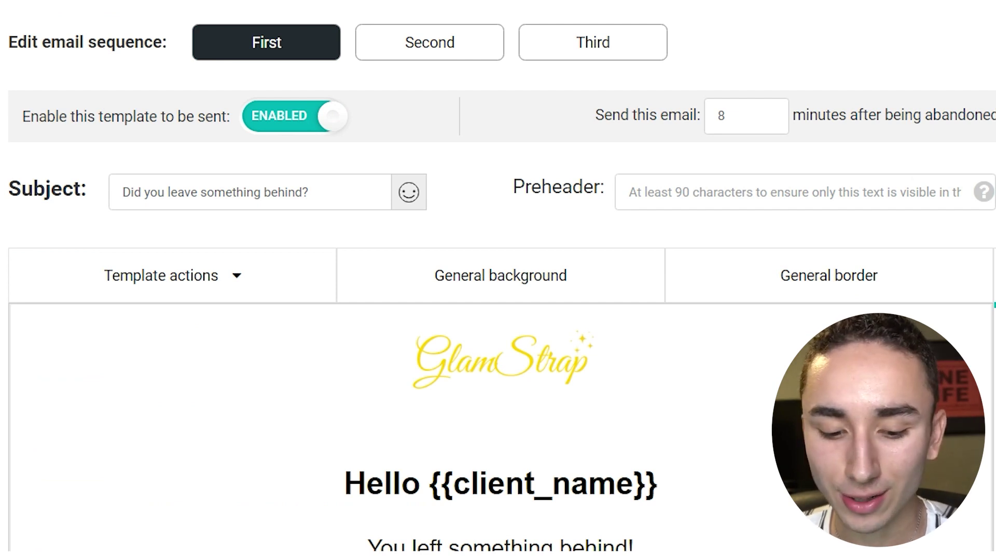
scroll(498, 311, "down", 5)
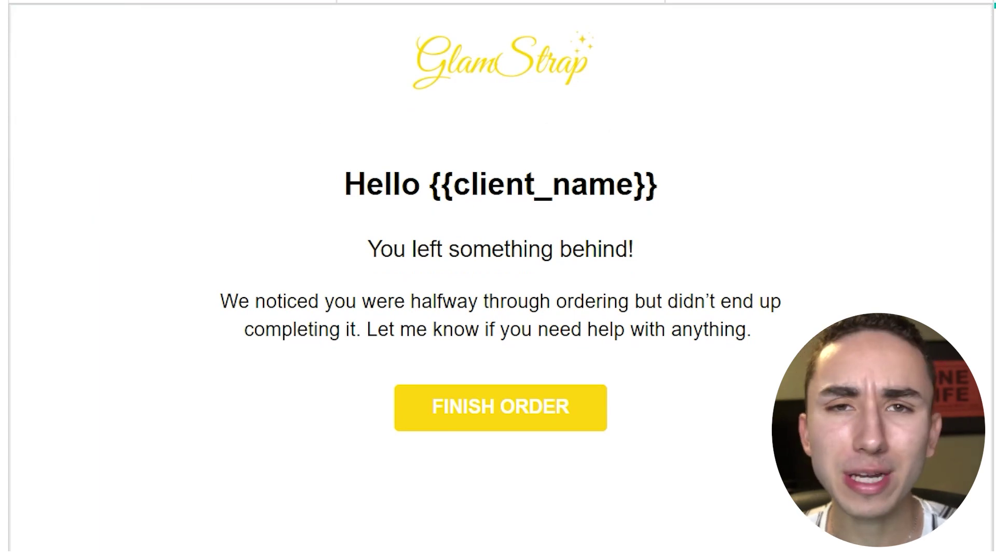
scroll(498, 311, "down", 5)
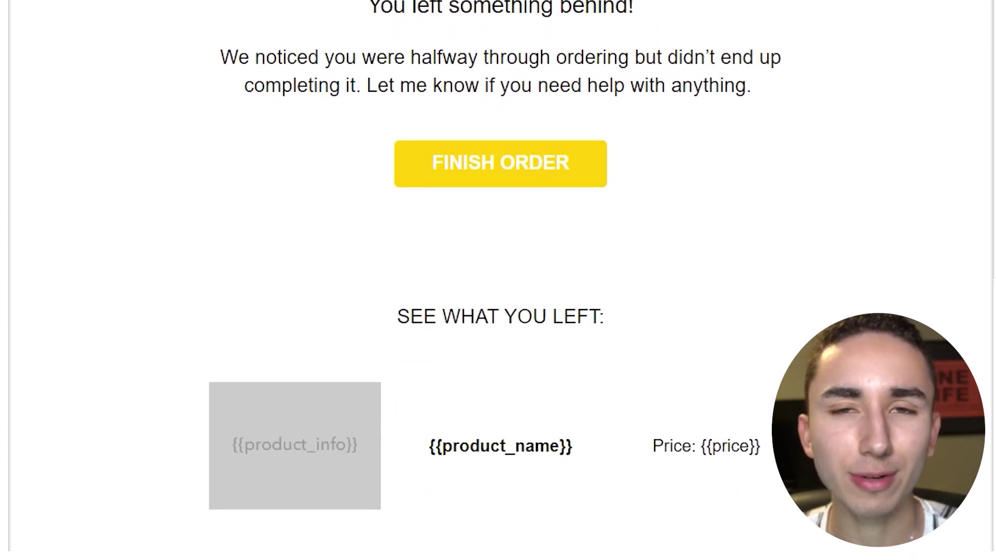
scroll(910, 240, "down", 8)
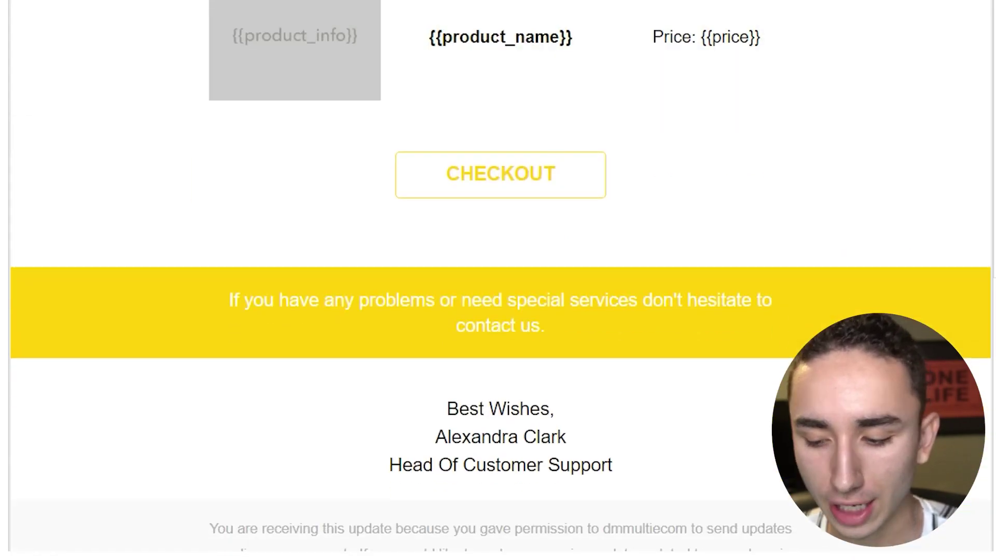
scroll(498, 280, "up", 15)
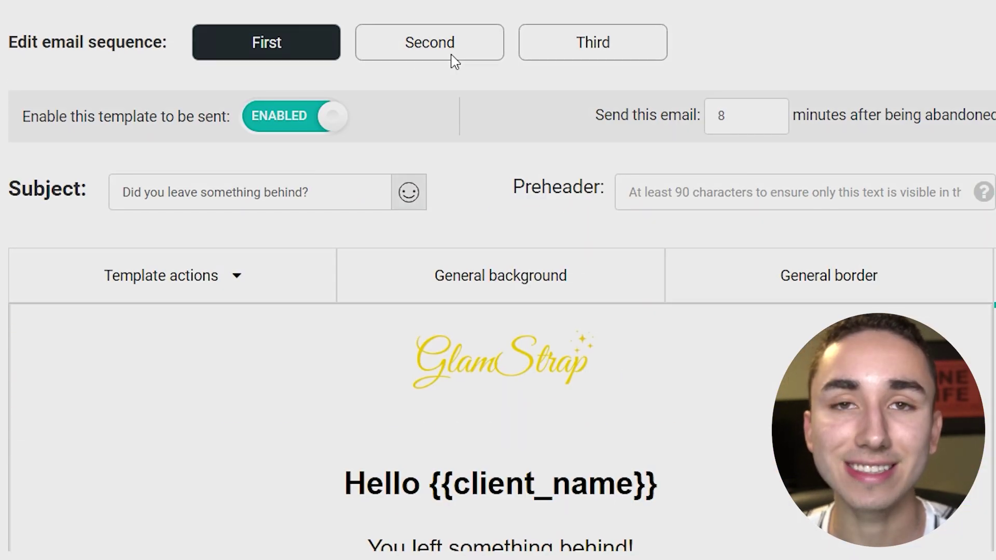
- Review the second abandoned-cart email template, which contains the 15% discount code offer
left_click(451, 51)
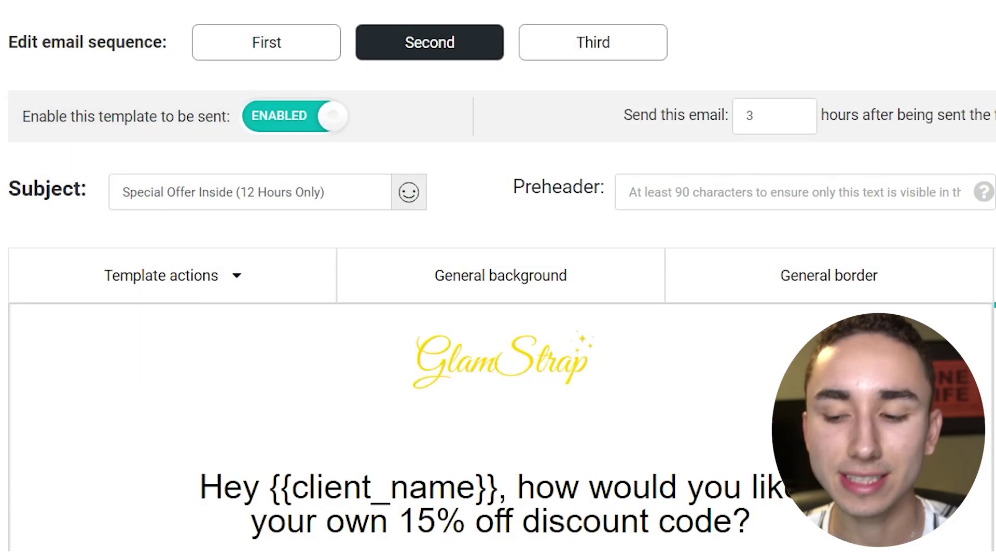
scroll(497, 280, "down", 1)
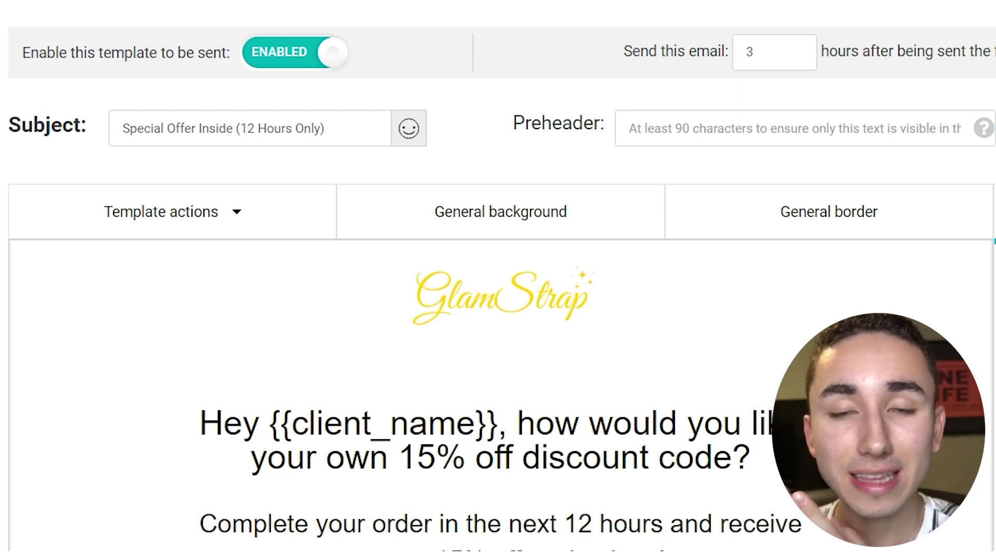
scroll(498, 280, "down", 3)
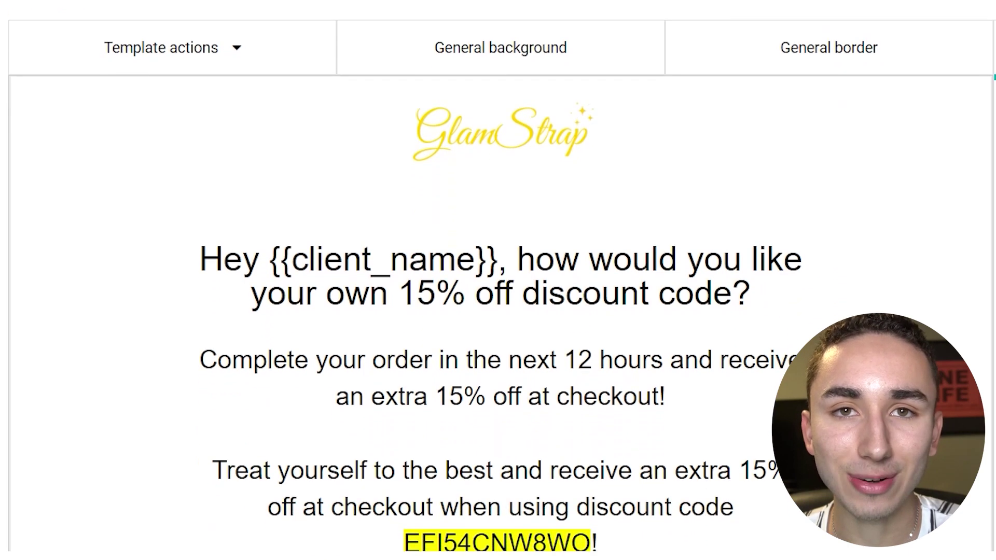
scroll(424, 238, "down", 3)
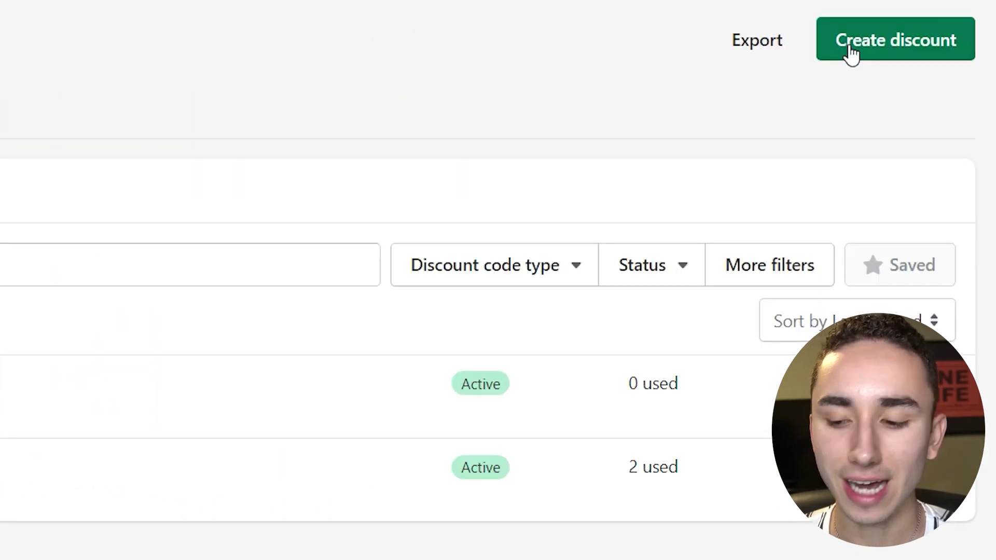
- Create a percentage discount code named NEOFIEO30 with a discount value of 15
left_click(851, 51)
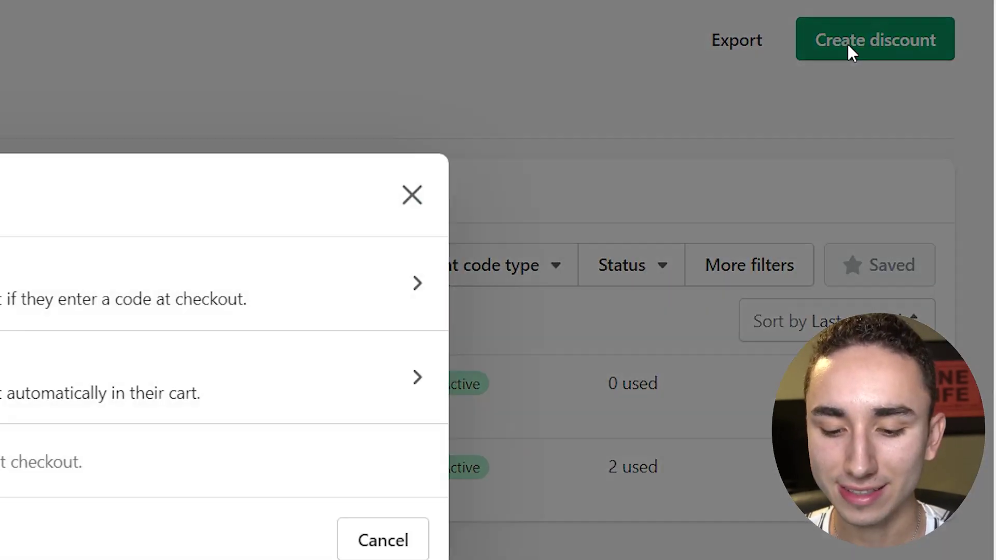
left_click(497, 181)
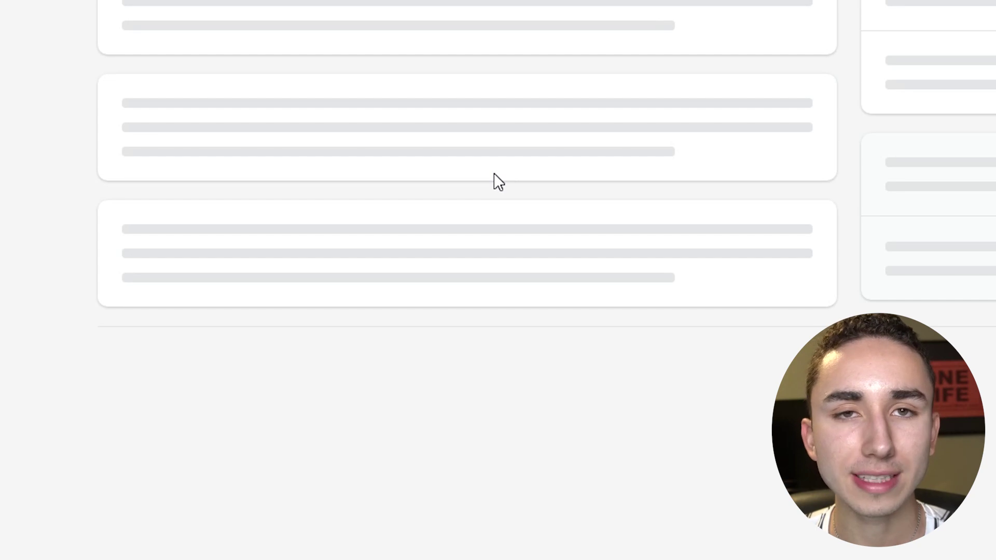
left_click(755, 23)
type("NEOFIEO")
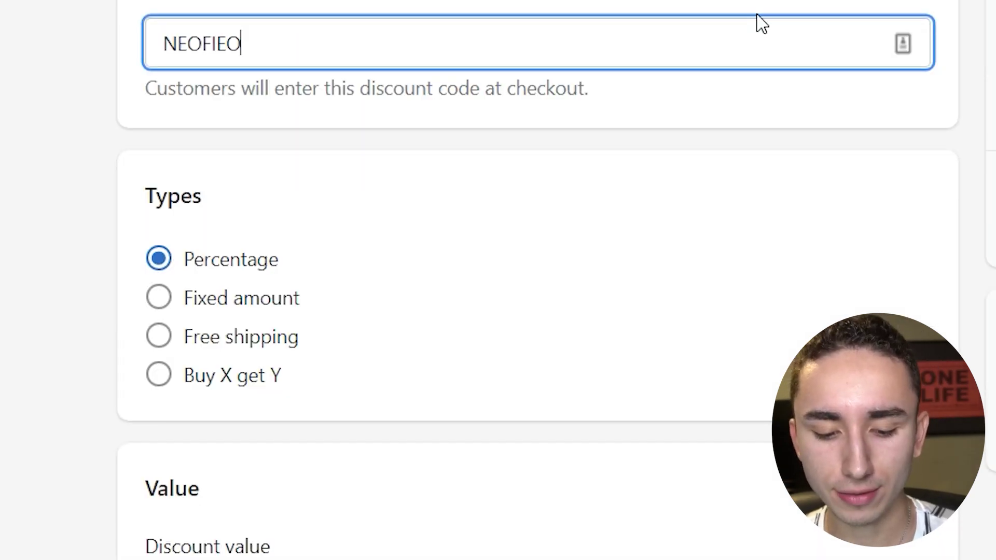
type("30")
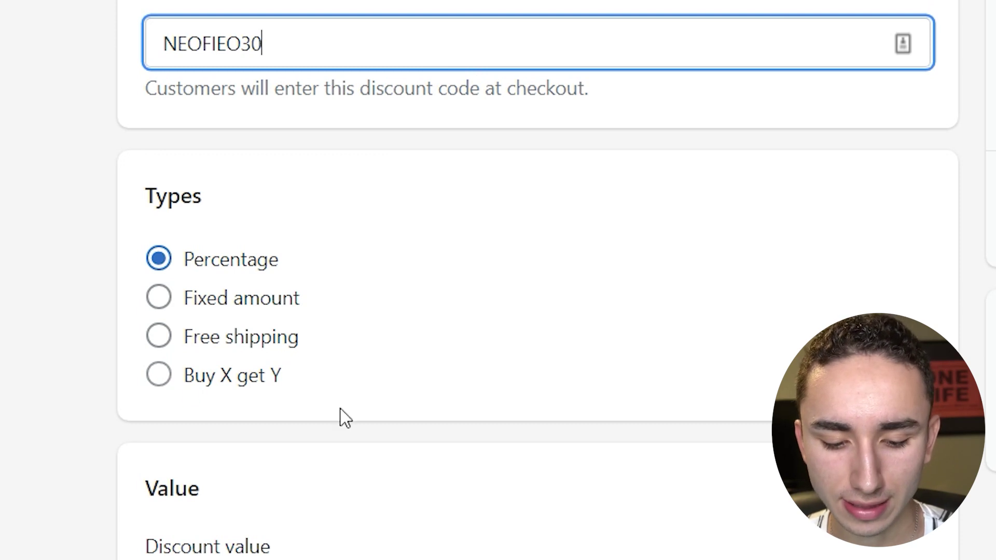
scroll(289, 367, "down", 3)
left_click(300, 429)
type("15")
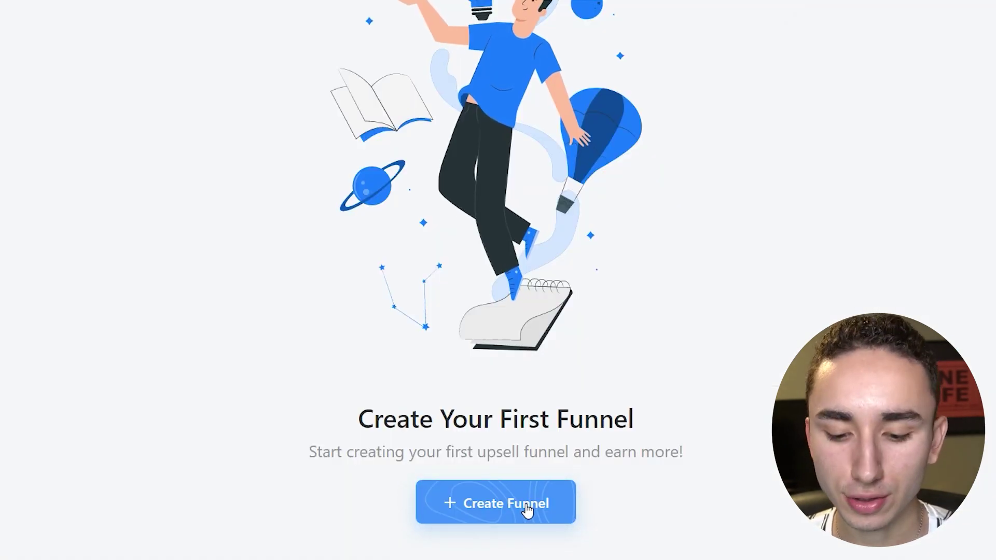
- Create an upsell funnel in UFE and set the GlamStrap™ product as its trigger item
left_click(526, 506)
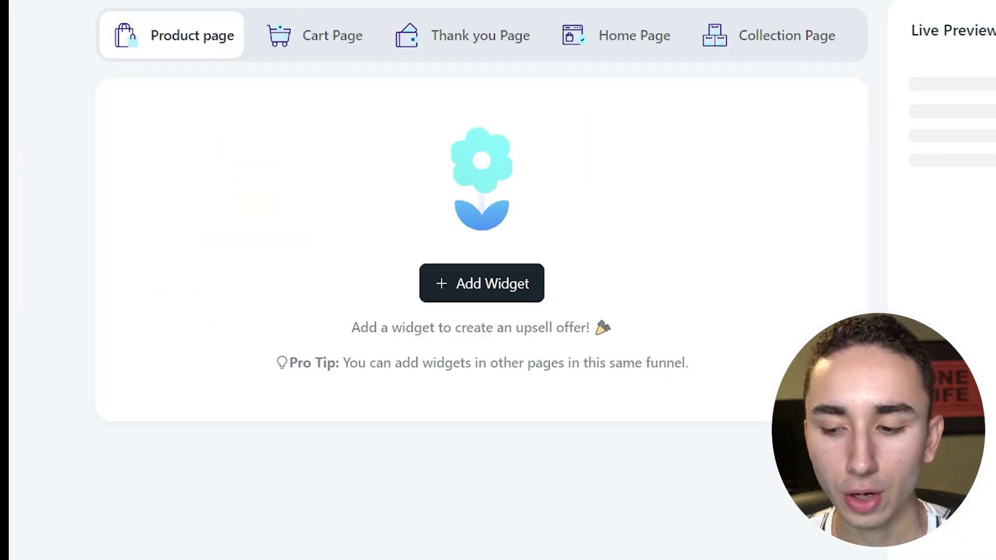
scroll(506, 58, "up", 5)
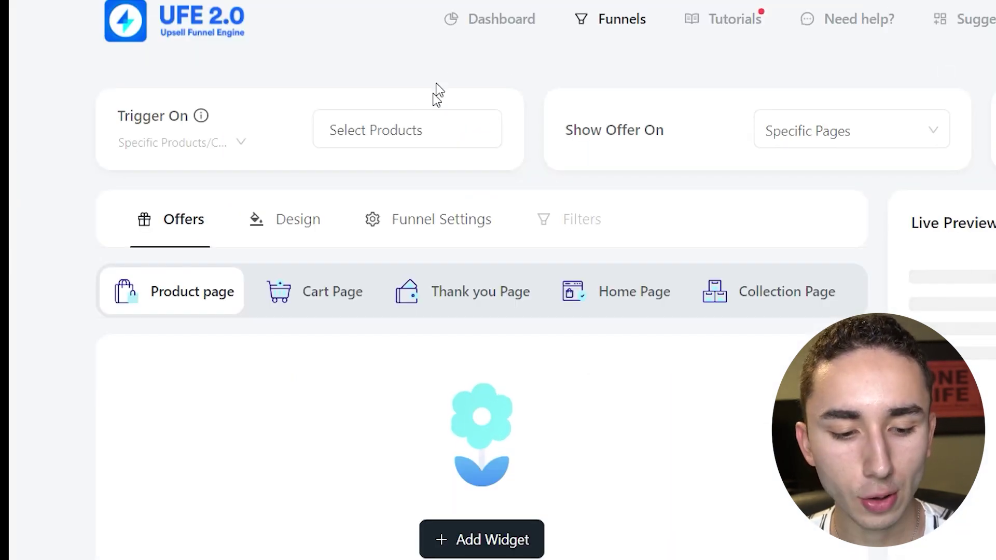
left_click(407, 129)
left_click(400, 128)
type("glamst")
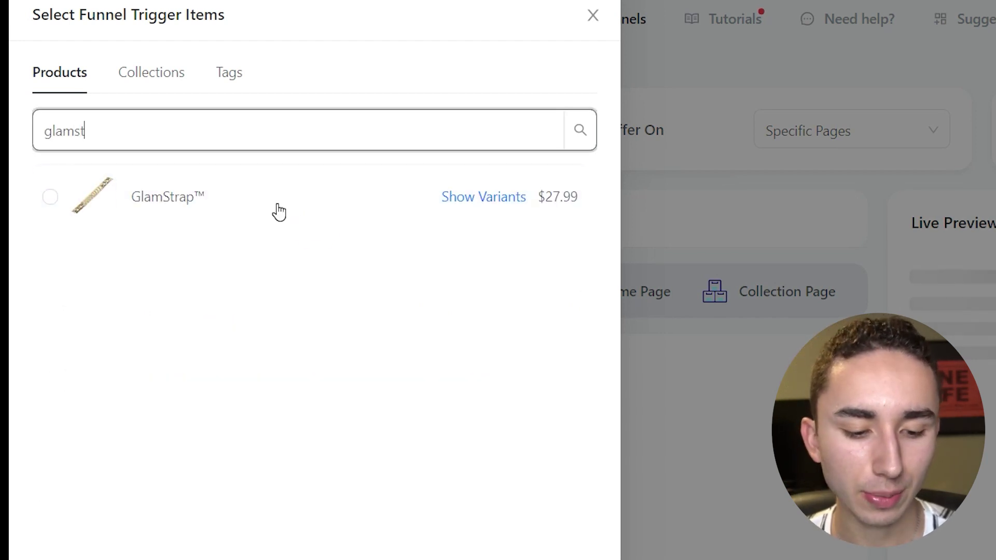
left_click(166, 220)
left_click(506, 558)
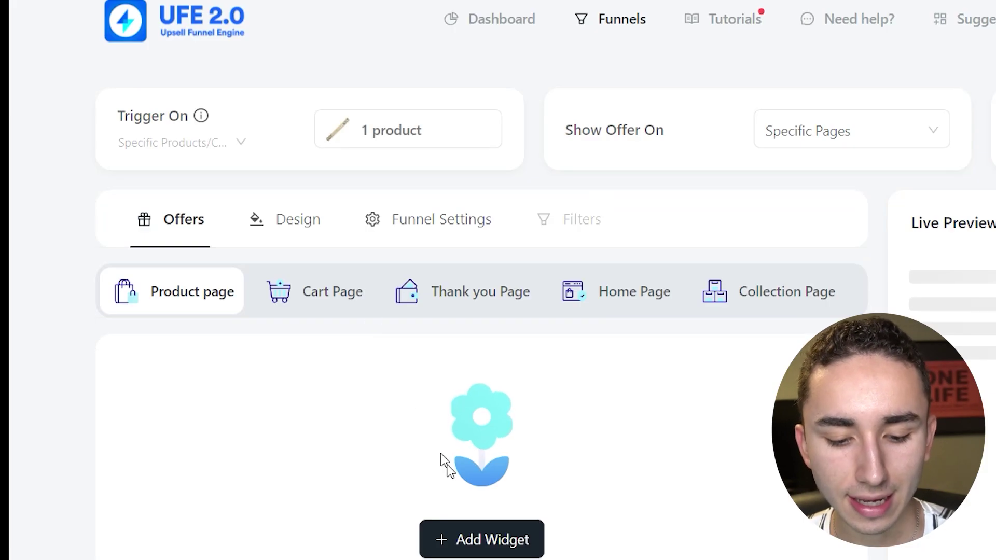
- Add a volume discount widget in the In Page style to the funnel's product page
left_click(470, 539)
left_click(192, 229)
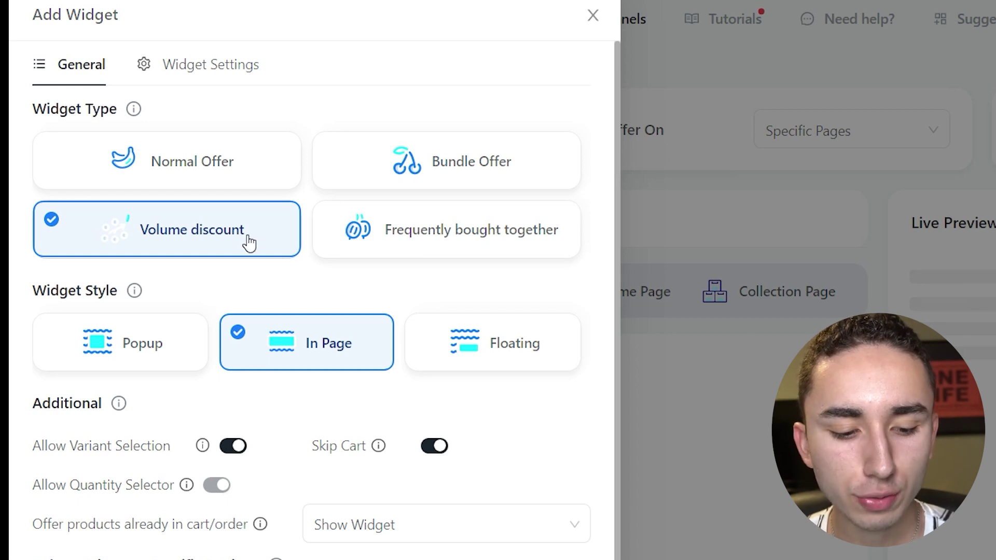
scroll(620, 288, "down", 1)
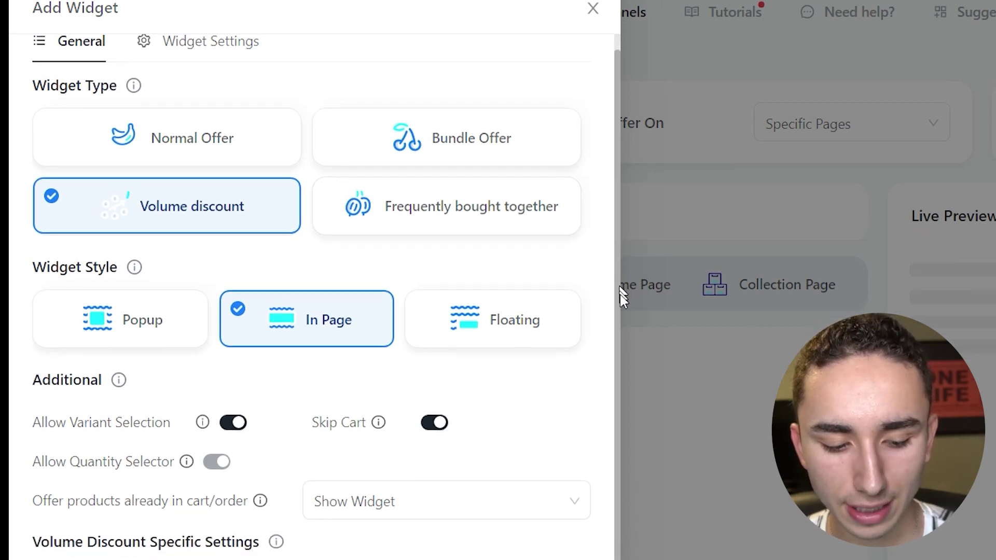
left_click_drag(620, 288, 616, 418)
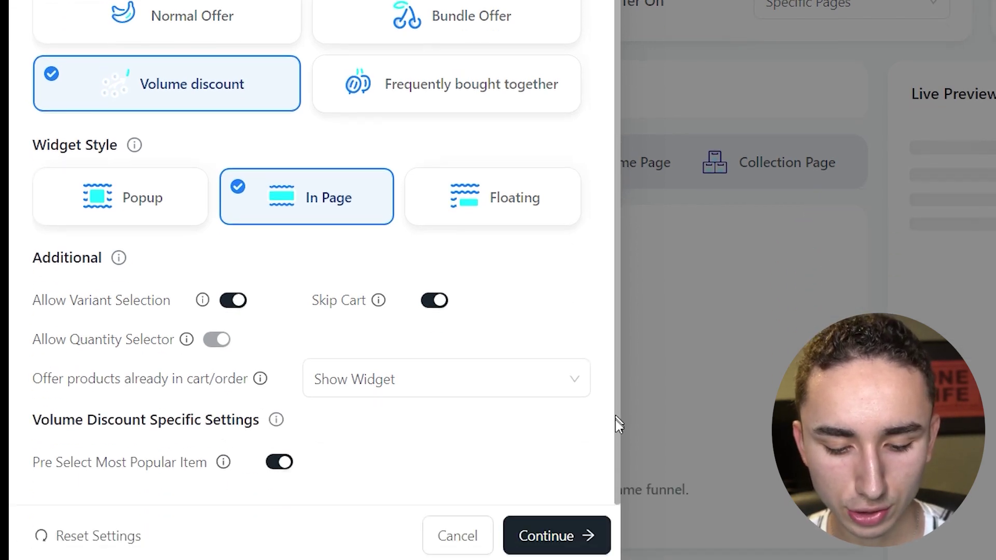
left_click(565, 525)
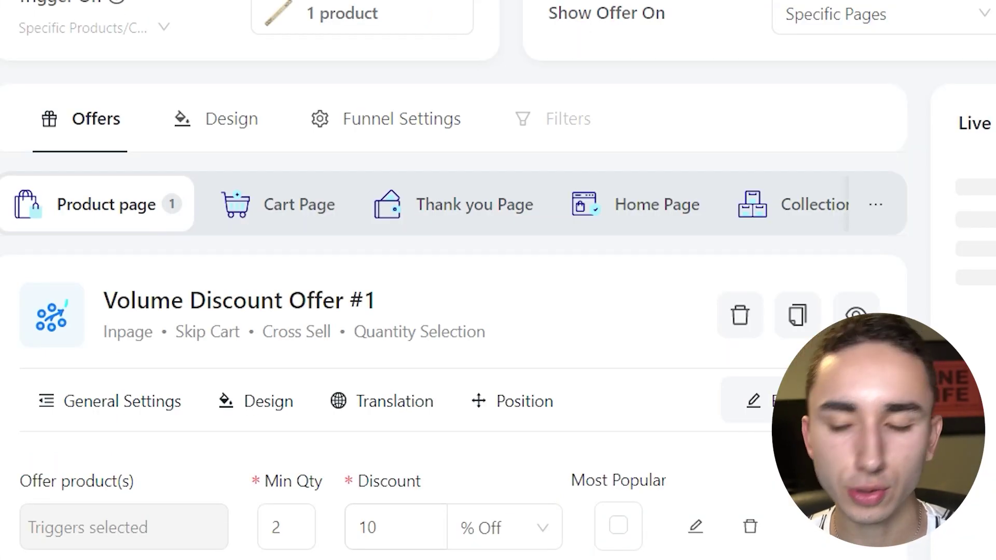
- Set the discount to 15% off for 3 items and 20% off for 4, and mark the 2-item offer as most popular
scroll(453, 311, "down", 3)
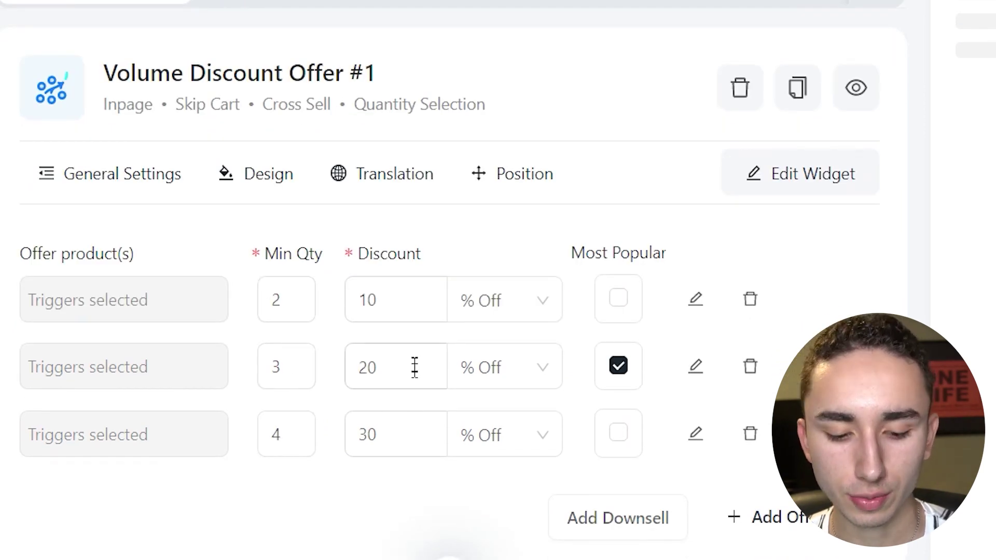
left_click_drag(413, 366, 351, 367)
type("15")
left_click_drag(375, 434, 351, 434)
type("20")
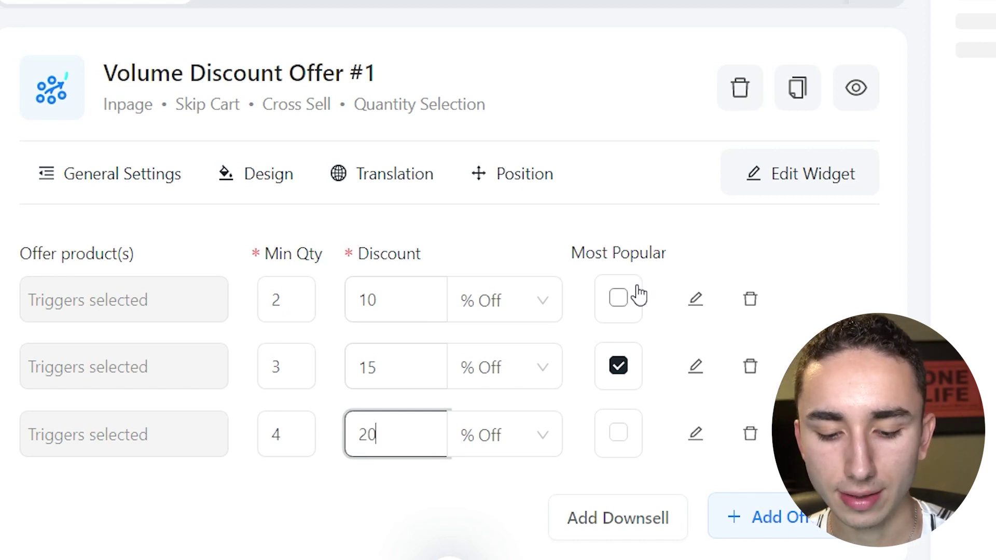
left_click(622, 299)
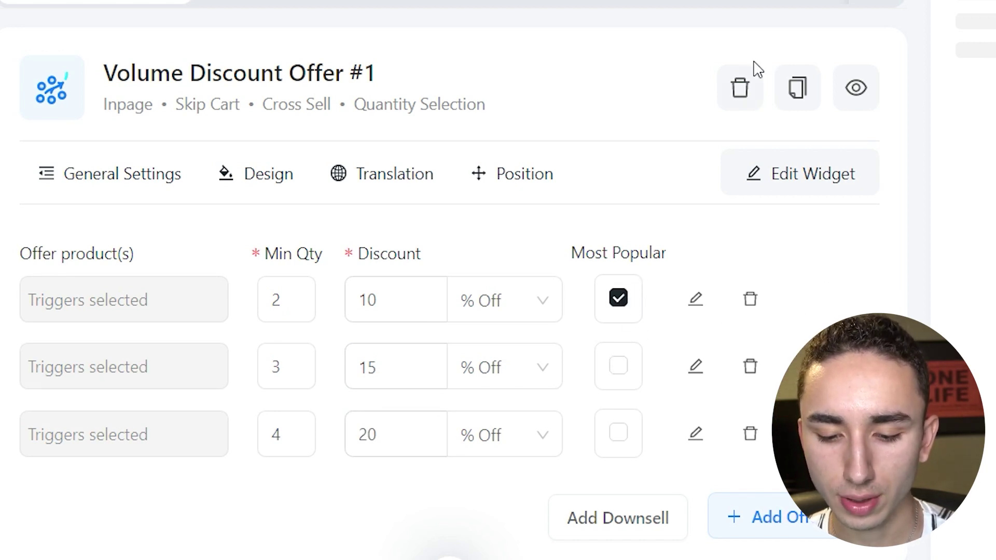
- Change the volume discount widget's upsell title to "Buy More, Save More"
left_click(845, 183)
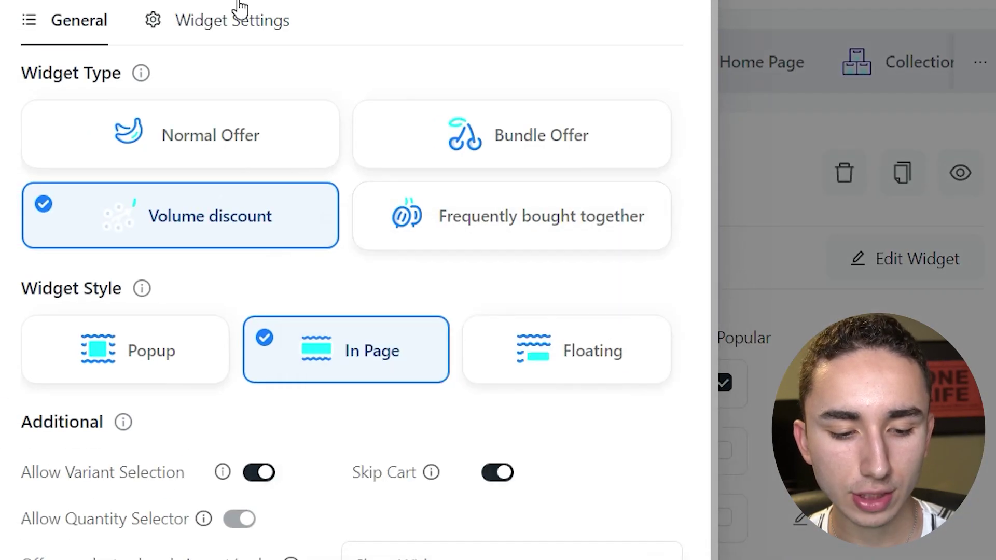
left_click(239, 8)
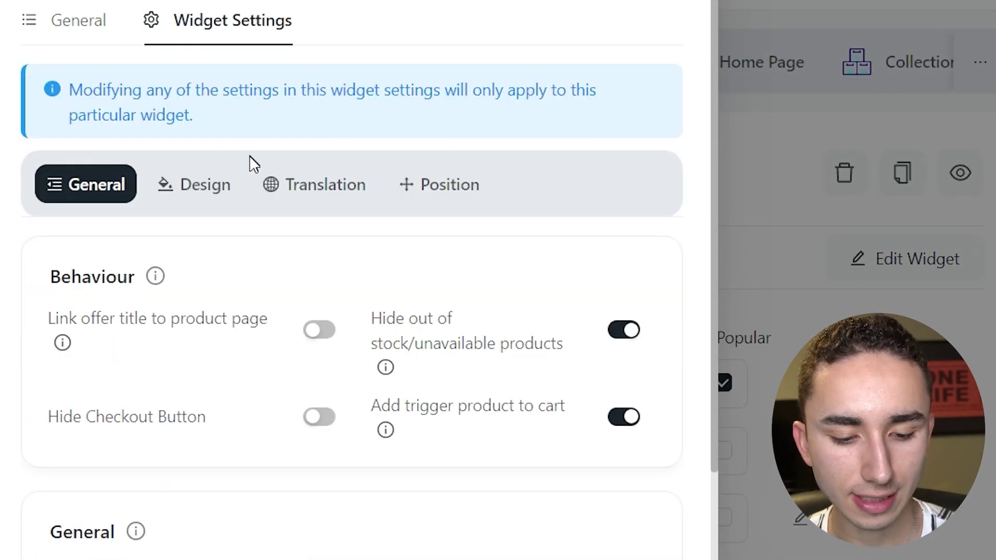
left_click(318, 205)
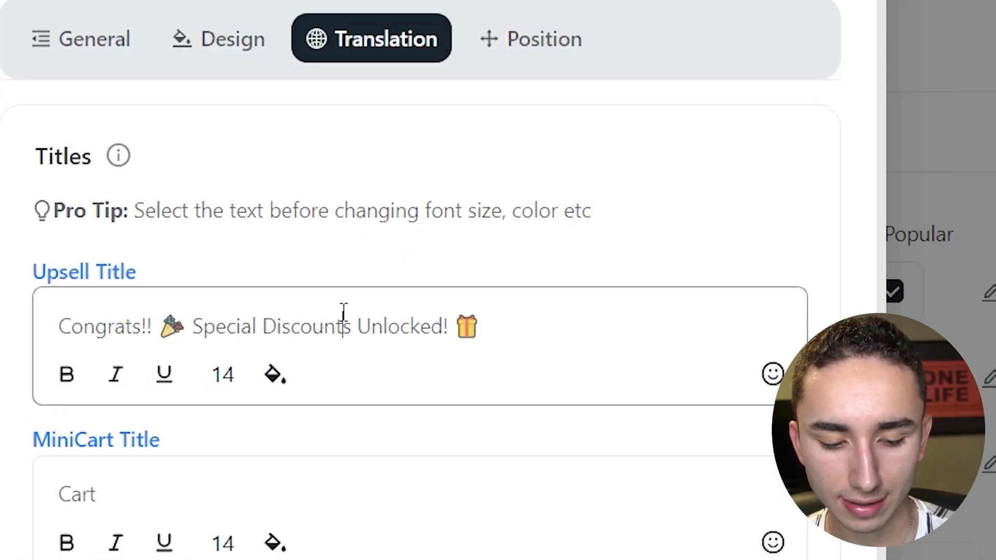
triple_click(292, 393)
type("Buy No")
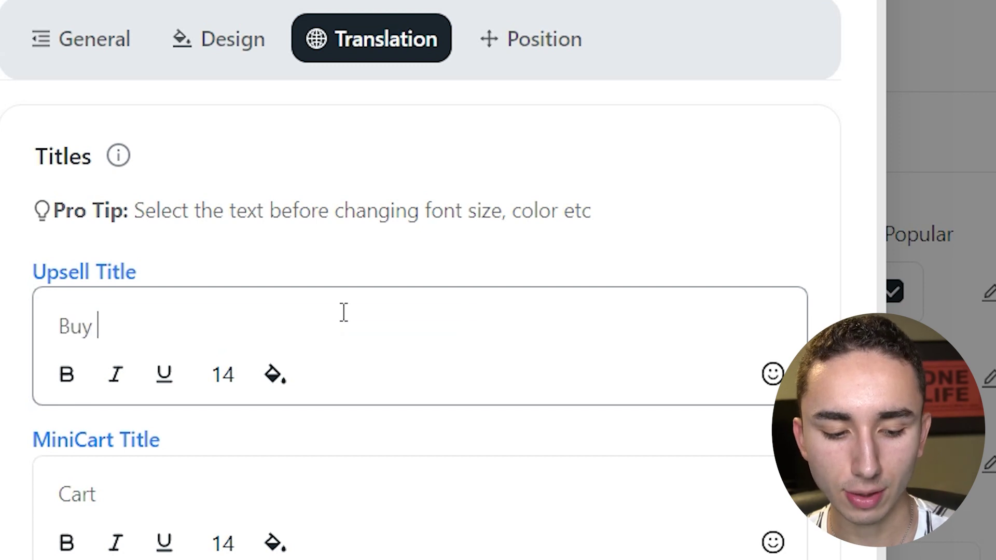
key("BackSpace")
key("BackSpace")
type("Moew,")
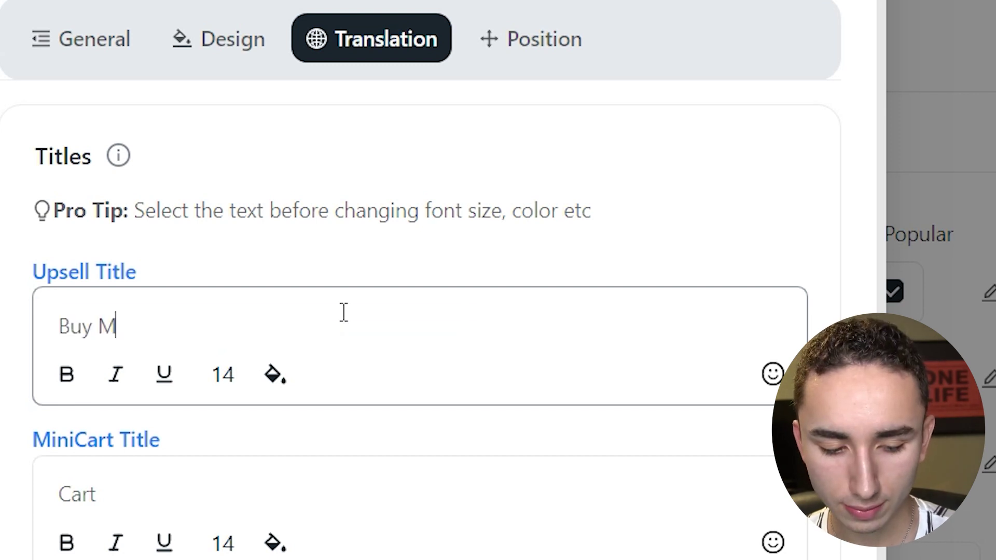
key("BackSpace")
key("BackSpace")
key("BackSpace")
type("re, Sac")
key("BackSpace")
type("ve More")
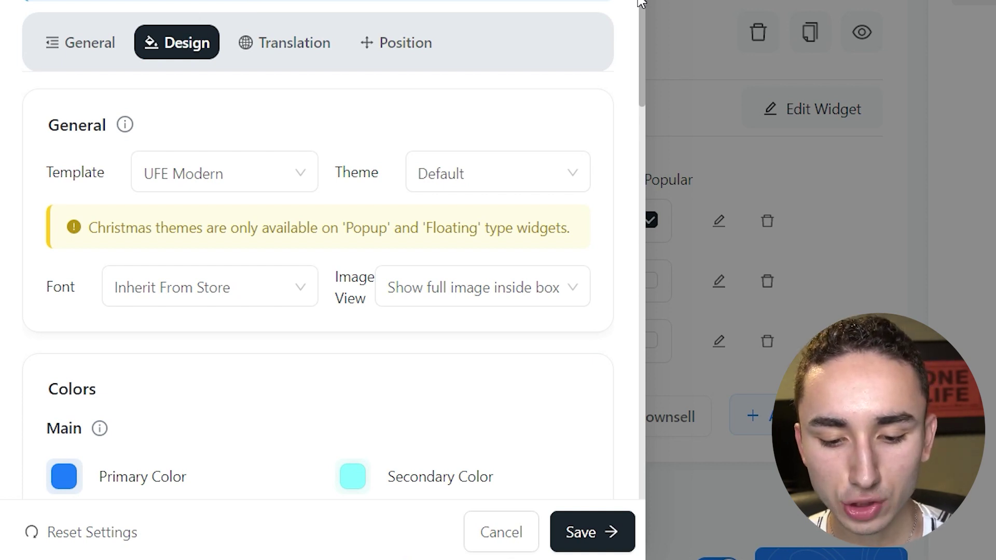
- Check the widget's design colors and save the widget and the funnel
scroll(631, 98, "down", 8)
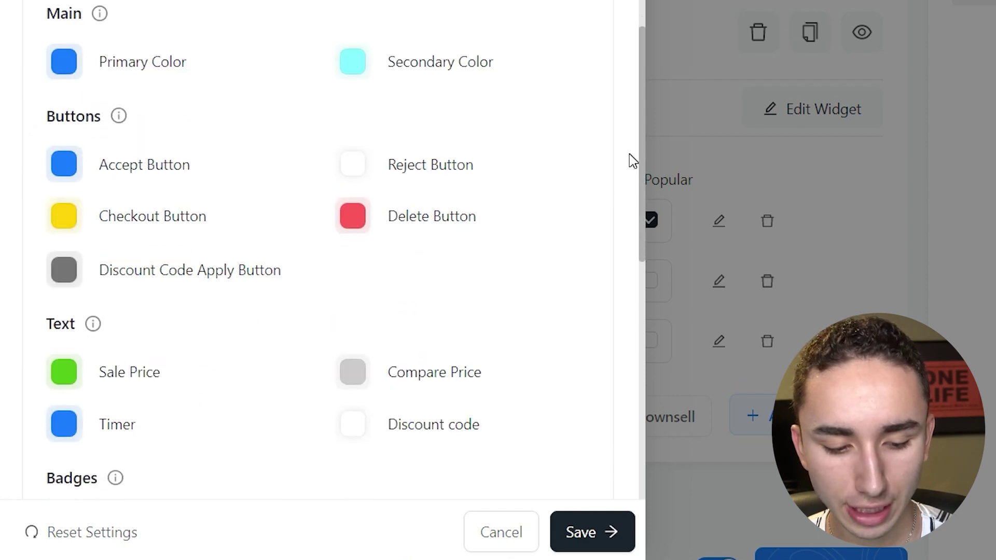
left_click(586, 539)
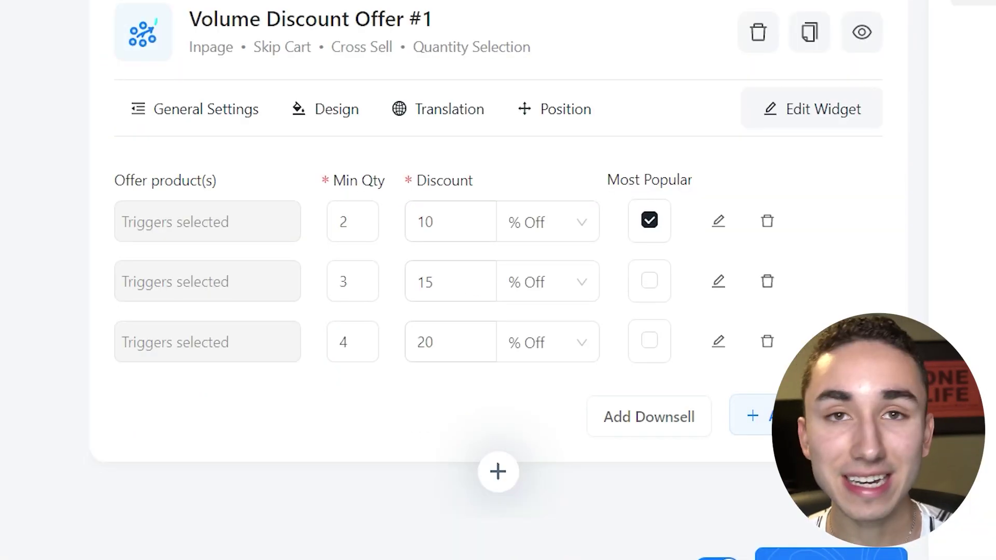
left_click(874, 554)
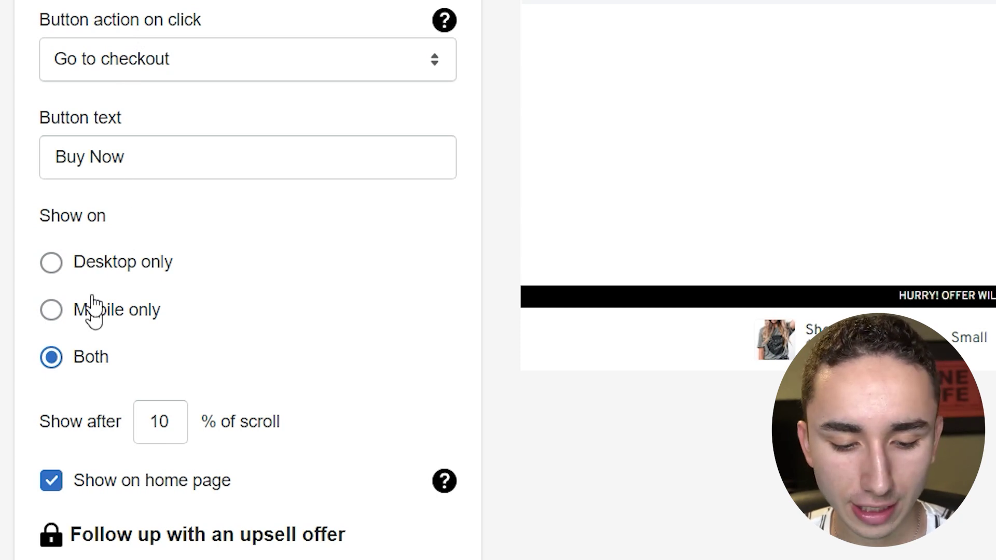
- Review the sticky buy bar's display, design, color and Real Time Urgency countdown settings
scroll(960, 197, "down", 1)
scroll(960, 197, "down", 10)
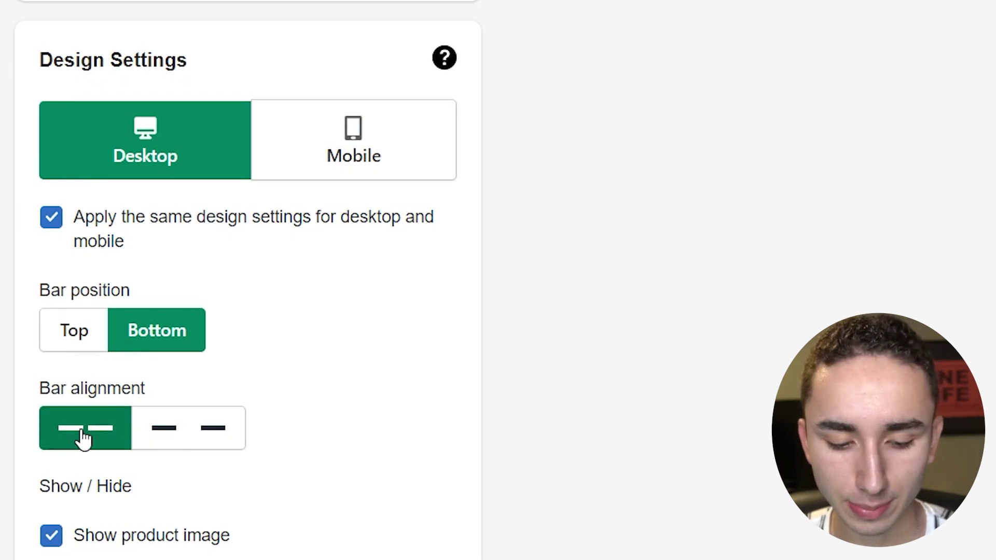
scroll(311, 300, "down", 7)
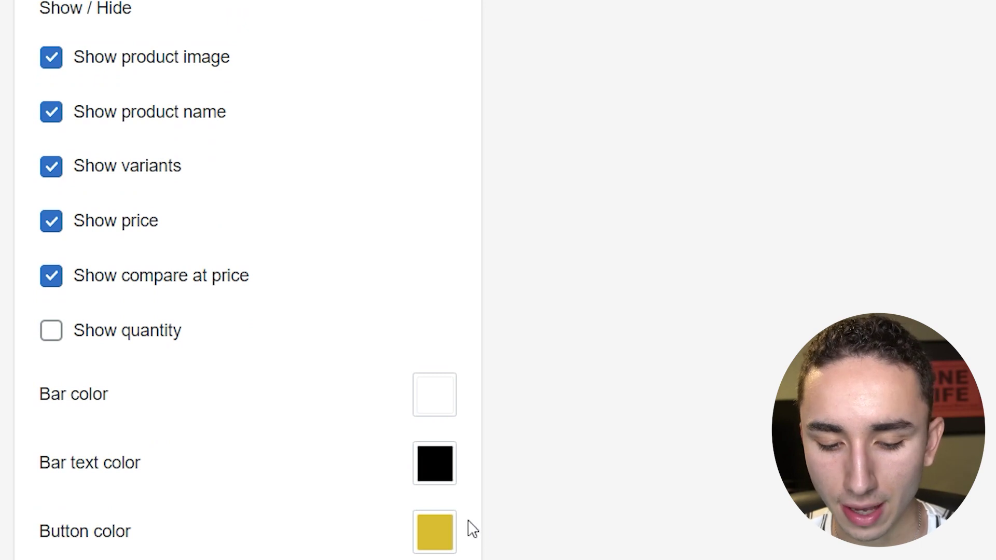
scroll(248, 280, "down", 20)
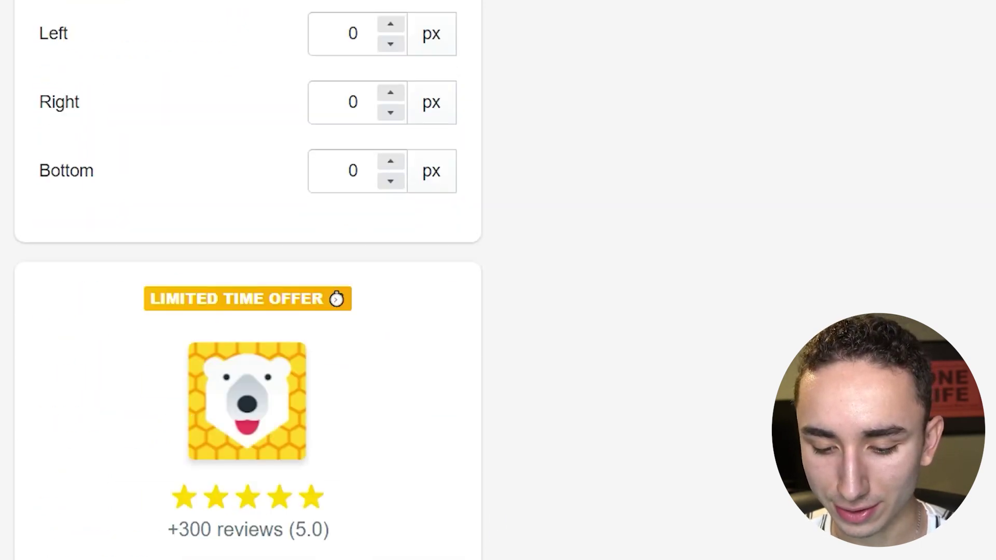
scroll(581, 551, "down", 7)
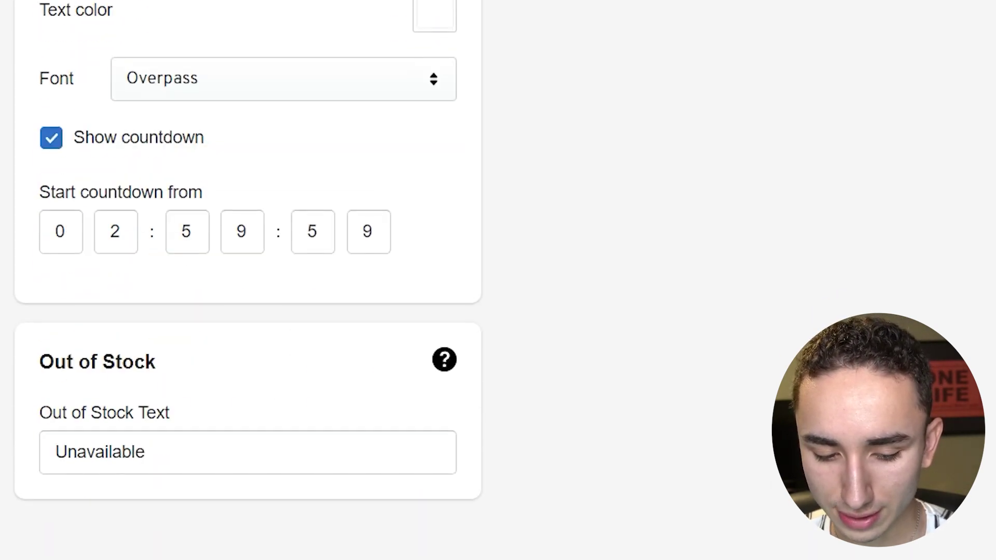
scroll(581, 550, "up", 1)
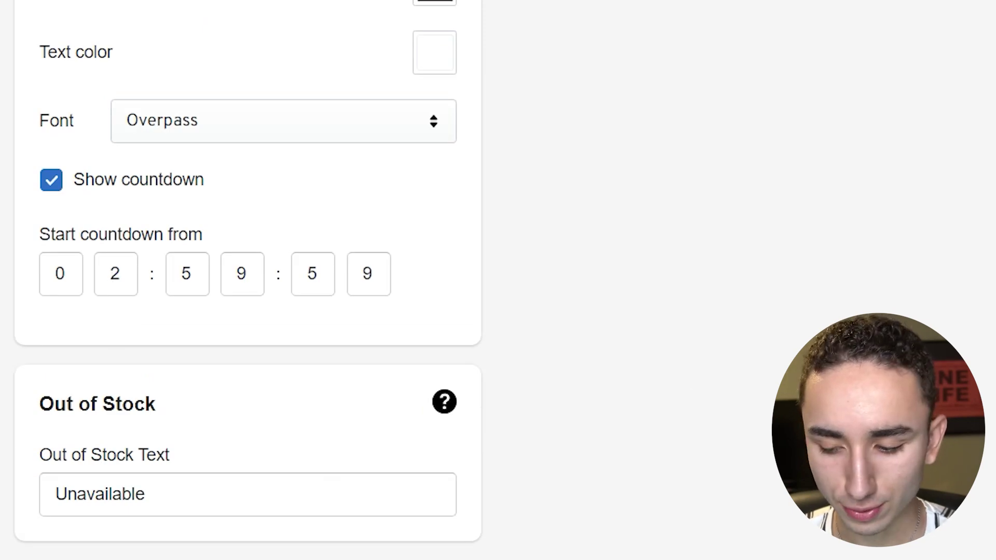
scroll(248, 280, "up", 10)
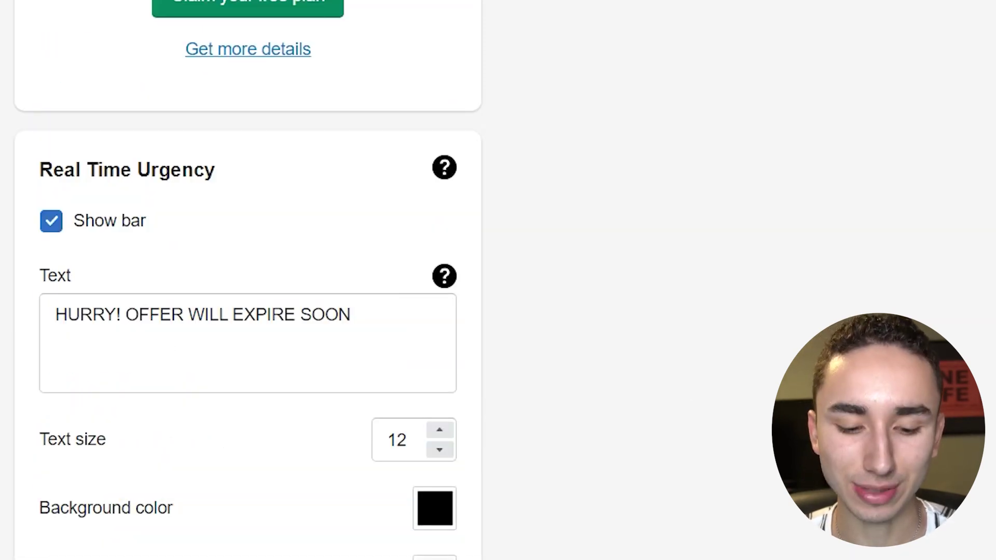
- Turn off looping for the sticky buy bar's Pop animation
scroll(248, 280, "up", 20)
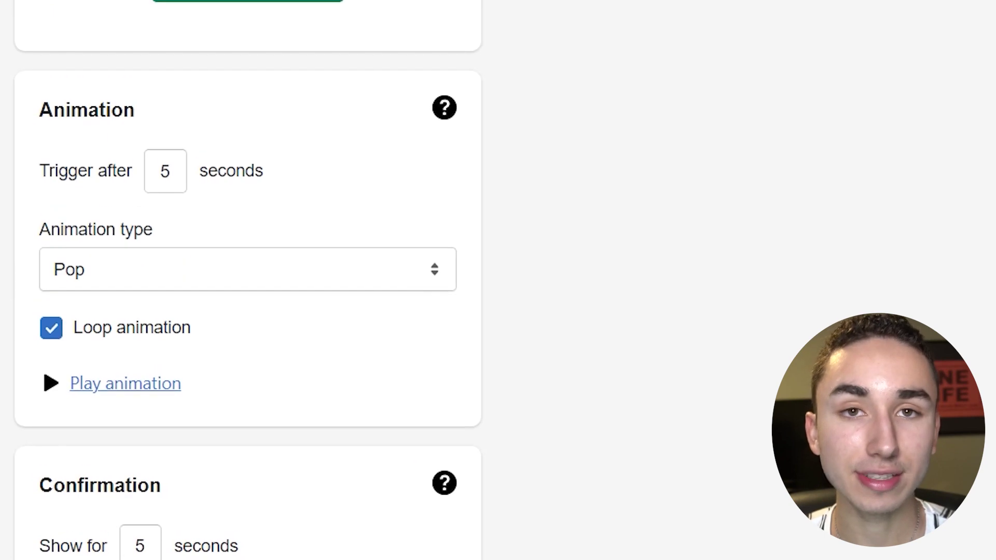
scroll(248, 280, "up", 1)
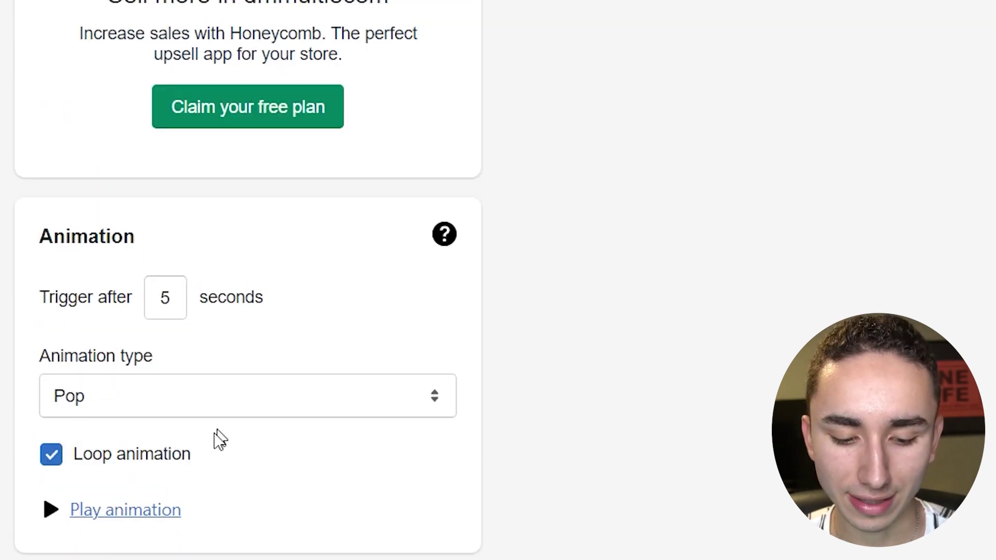
left_click(182, 464)
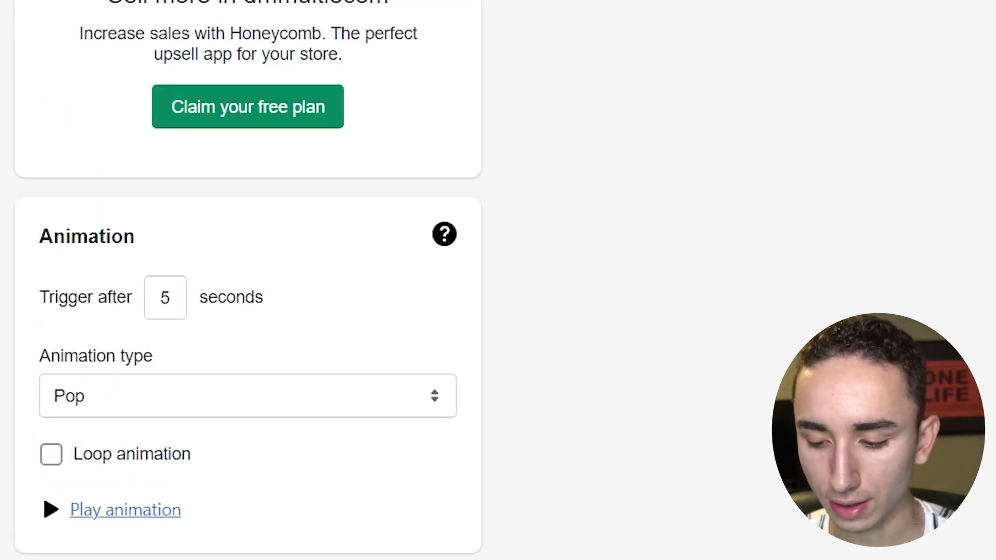
- Show the sticky buy bar's mobile design settings and review its position and show/hide options
scroll(248, 280, "up", 20)
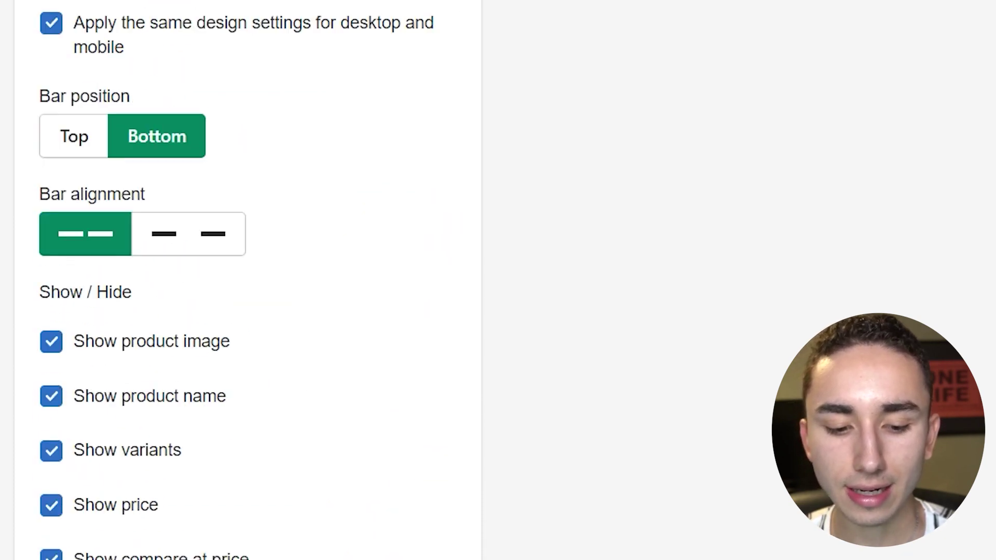
scroll(248, 280, "up", 3)
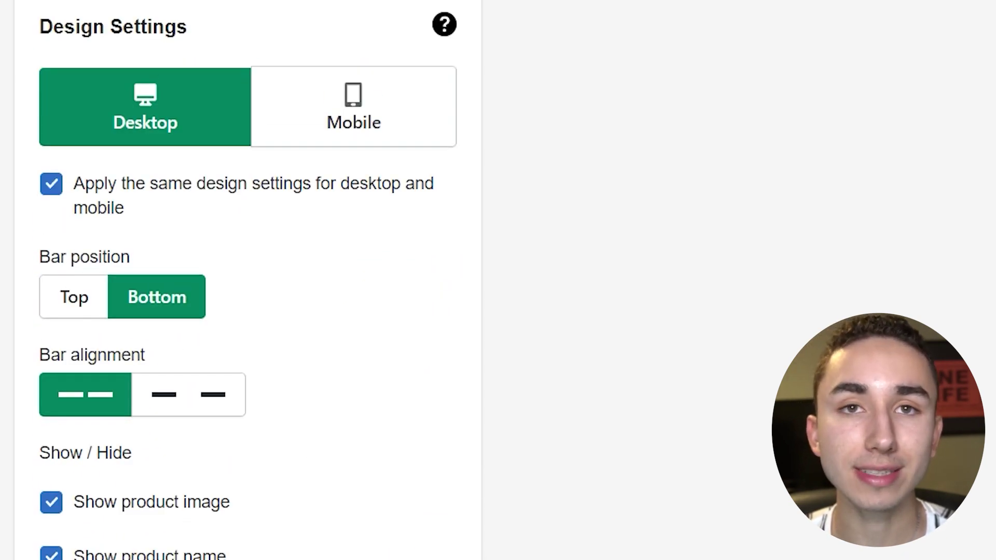
left_click(322, 142)
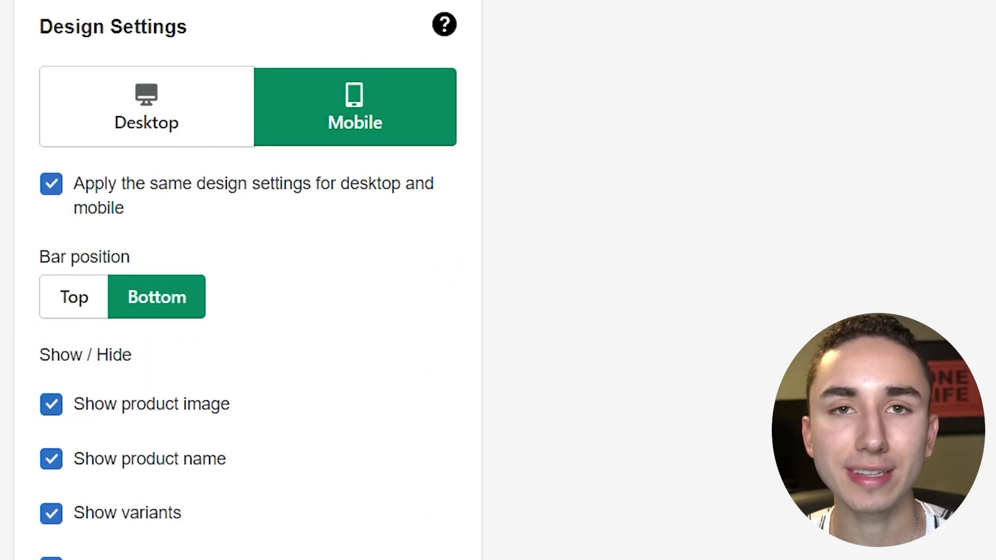
scroll(620, 311, "down", 20)
scroll(620, 311, "up", 10)
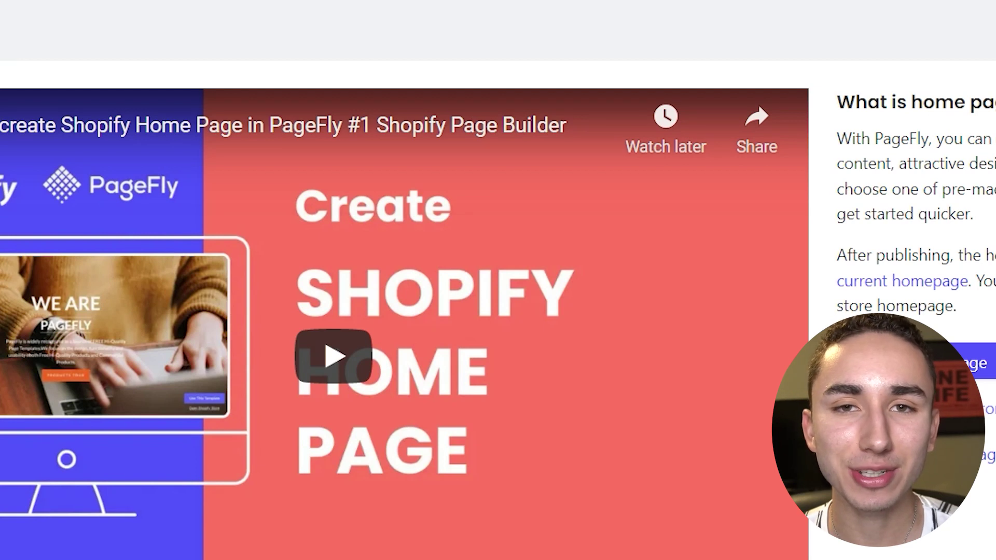
- Switch to PageFly, create a new home page from the Sola Summer Collection template and look through its sections
left_click(921, 362)
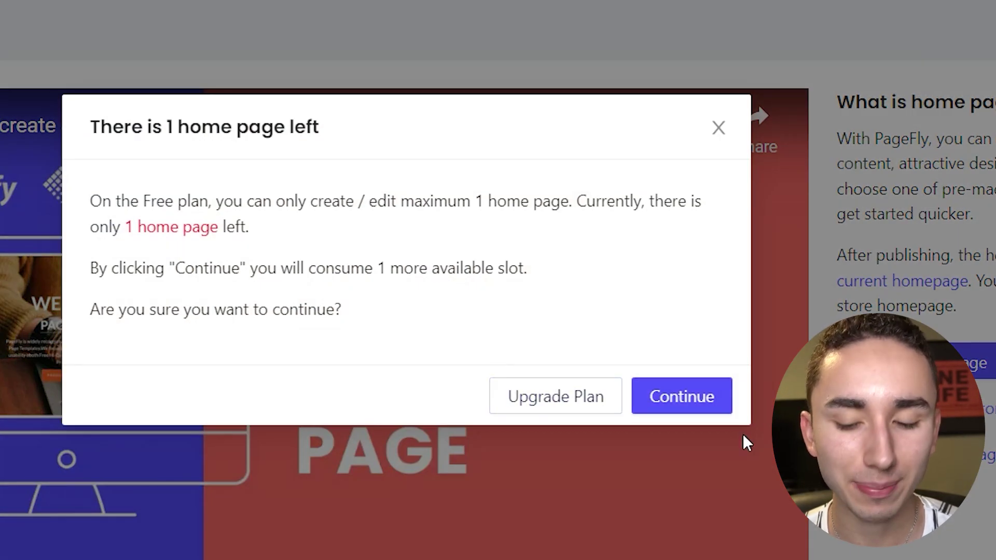
left_click(682, 412)
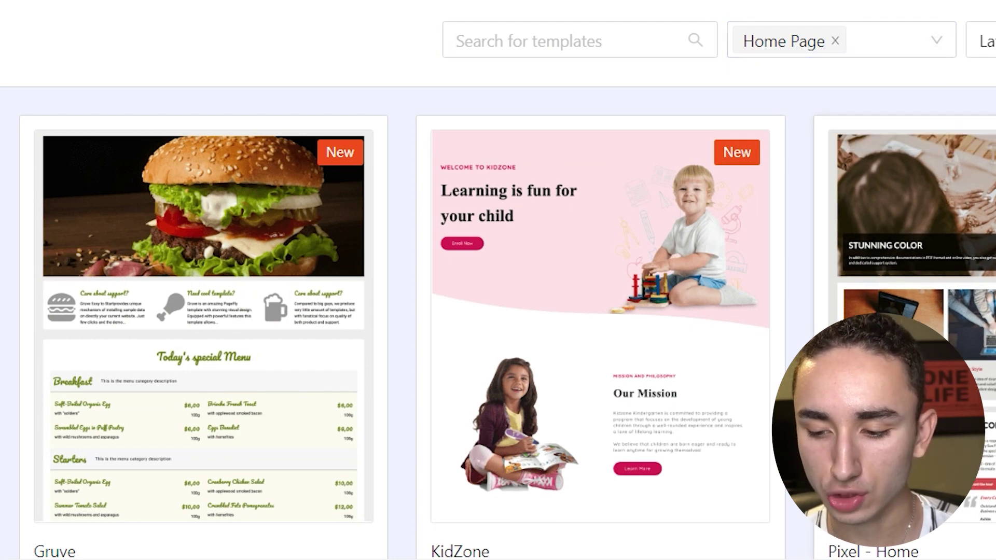
scroll(498, 322, "down", 20)
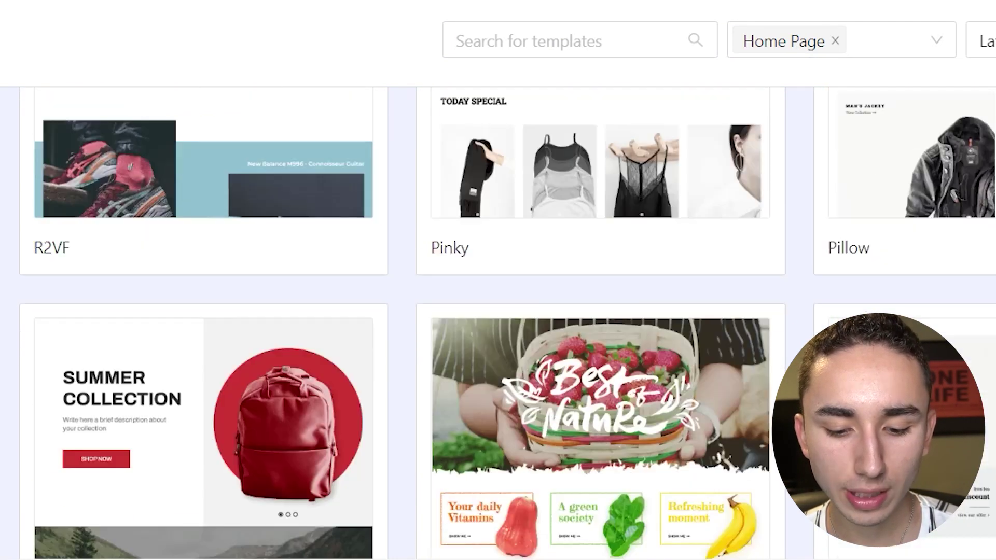
scroll(498, 321, "down", 15)
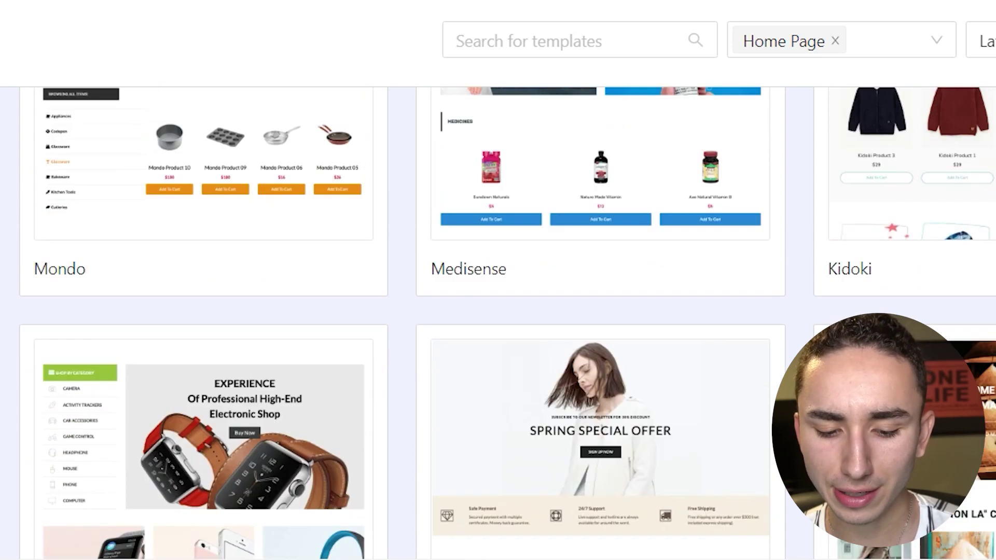
scroll(498, 322, "down", 15)
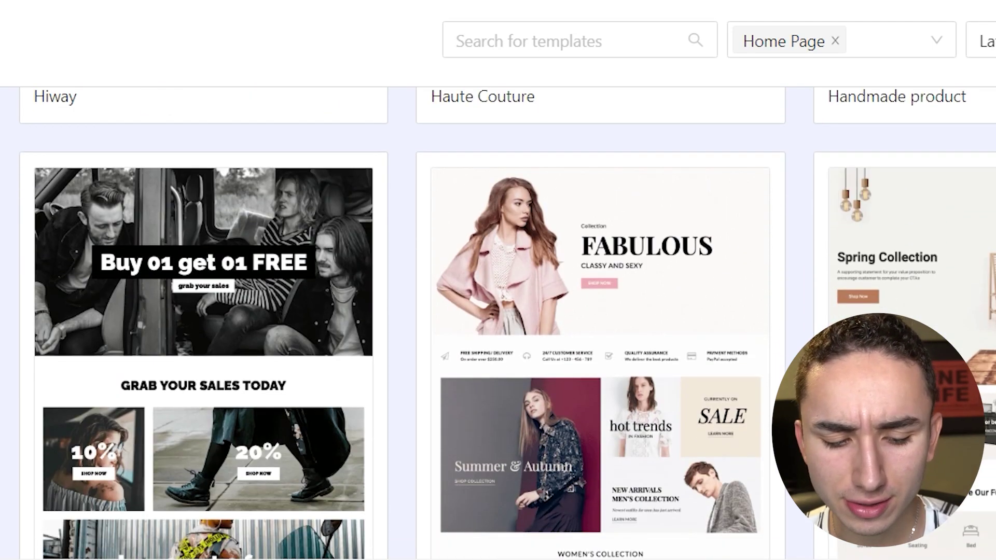
scroll(498, 321, "down", 15)
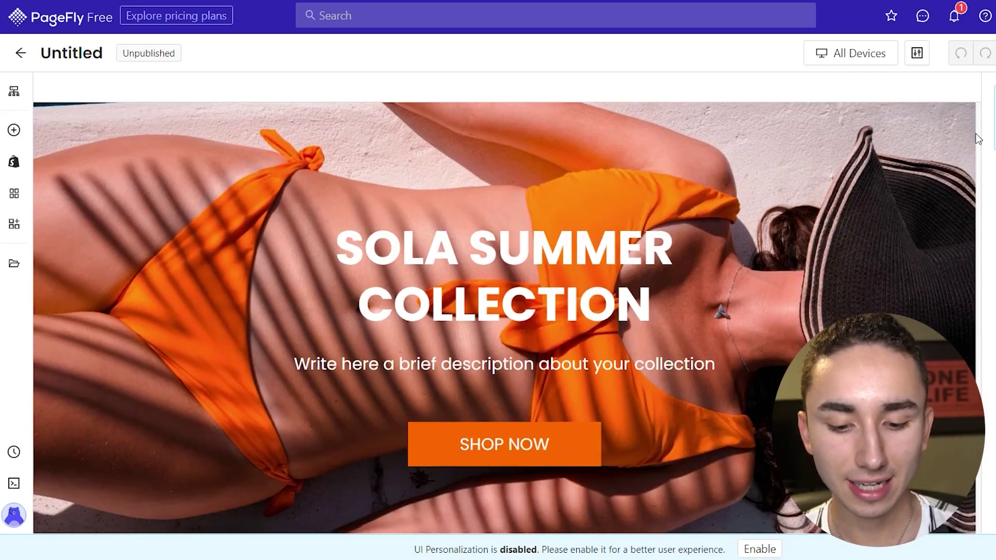
scroll(977, 138, "down", 15)
scroll(970, 224, "down", 15)
scroll(958, 337, "down", 5)
scroll(958, 337, "down", 10)
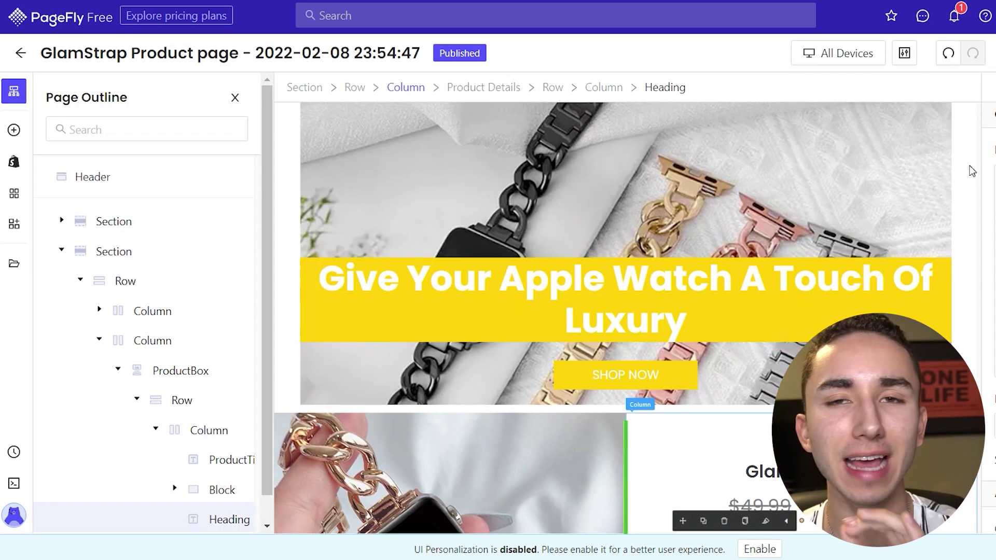
- Examine the published GlamStrap page's banner, product section with countdown, customer reviews and closing banner
scroll(971, 171, "down", 3)
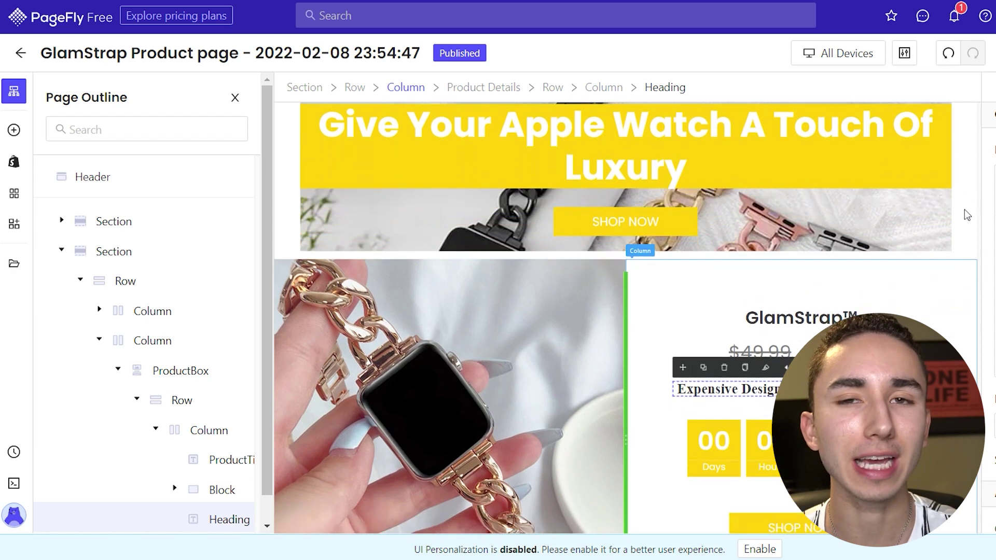
scroll(967, 223, "down", 2)
scroll(973, 270, "down", 4)
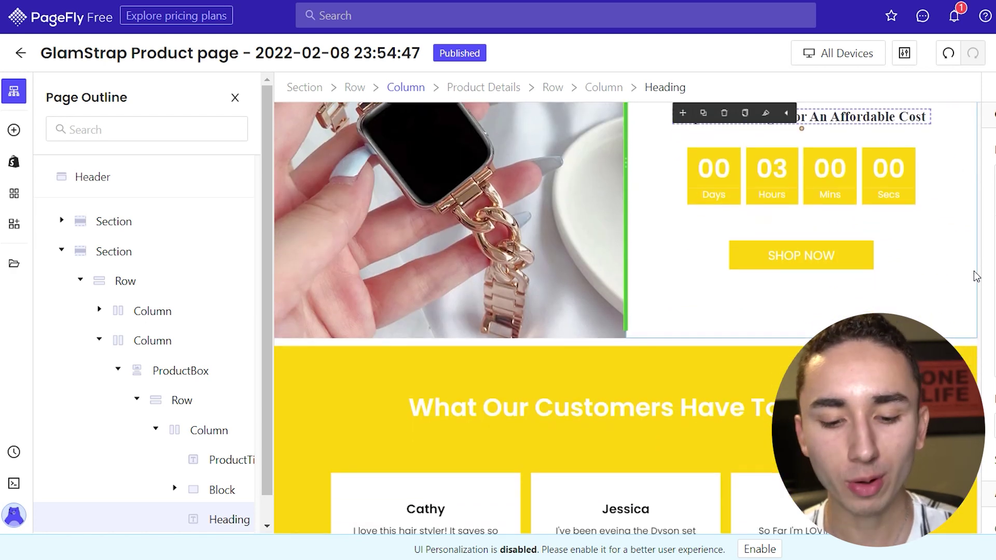
scroll(974, 277, "down", 10)
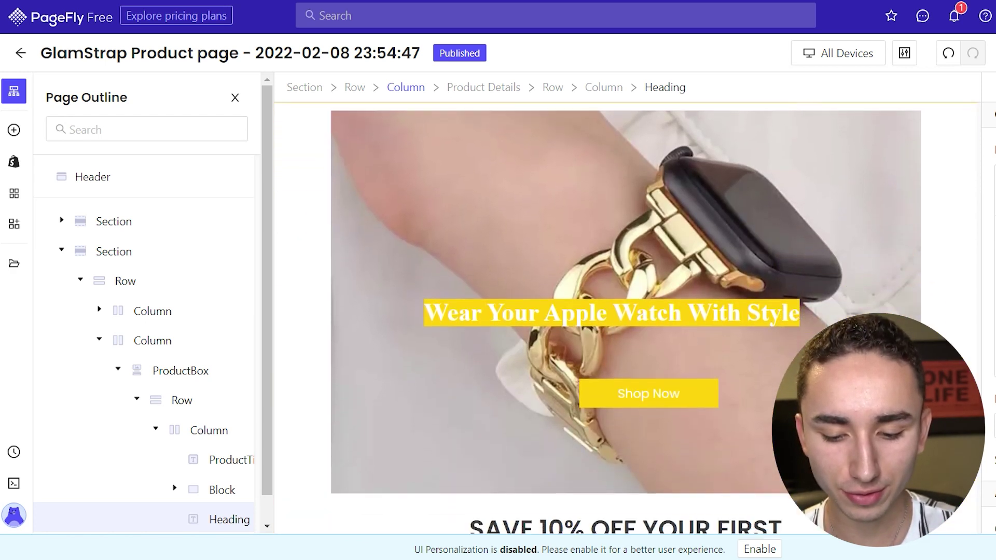
scroll(970, 280, "down", 3)
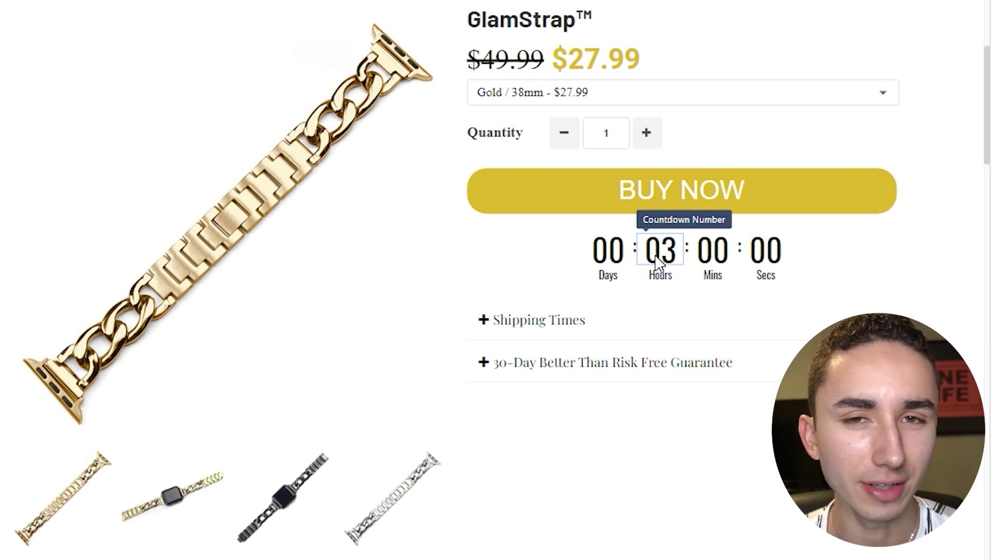
- Read the Shipping Times section on the GlamStrap product page, collapse it, and expand the 30-Day Better Than Risk Free Guarantee
left_click(606, 318)
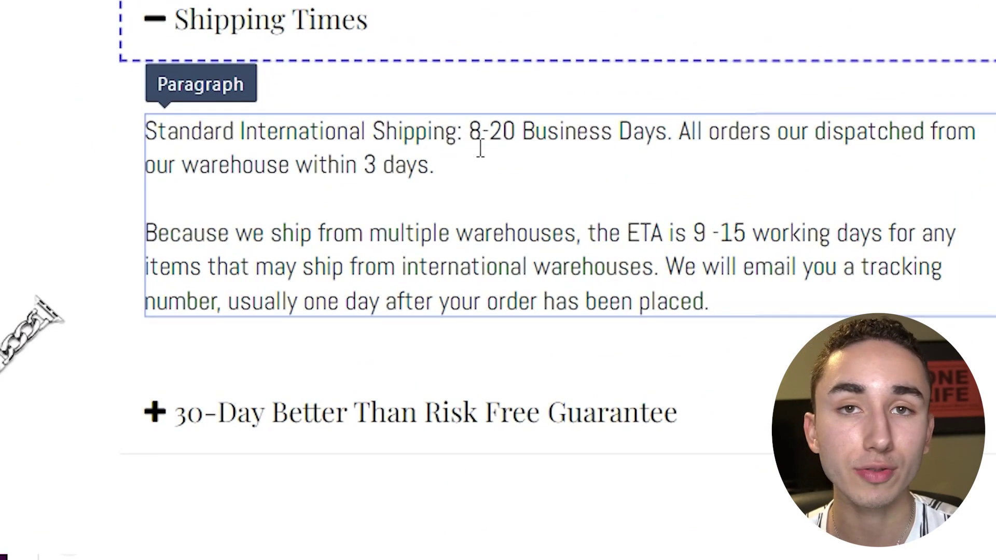
left_click(541, 56)
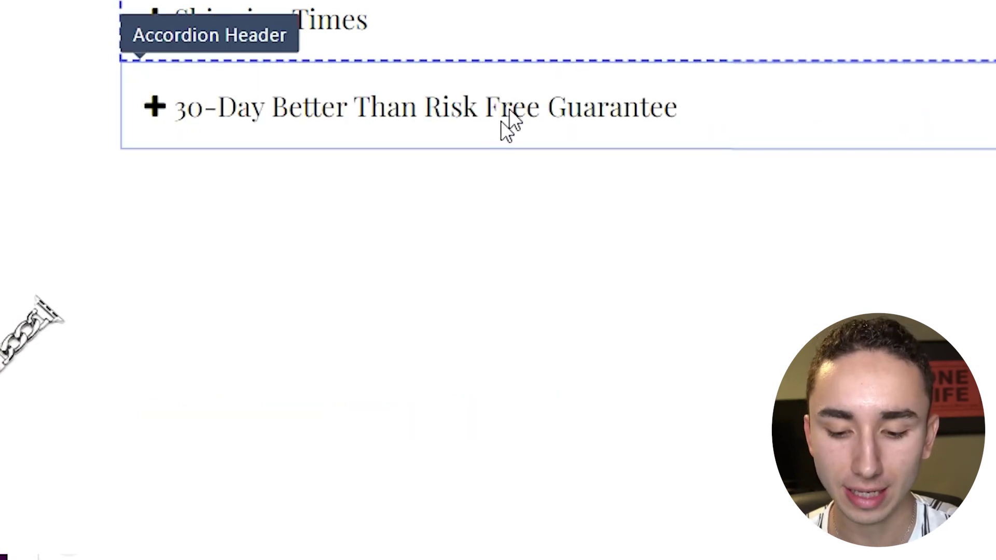
left_click(422, 154)
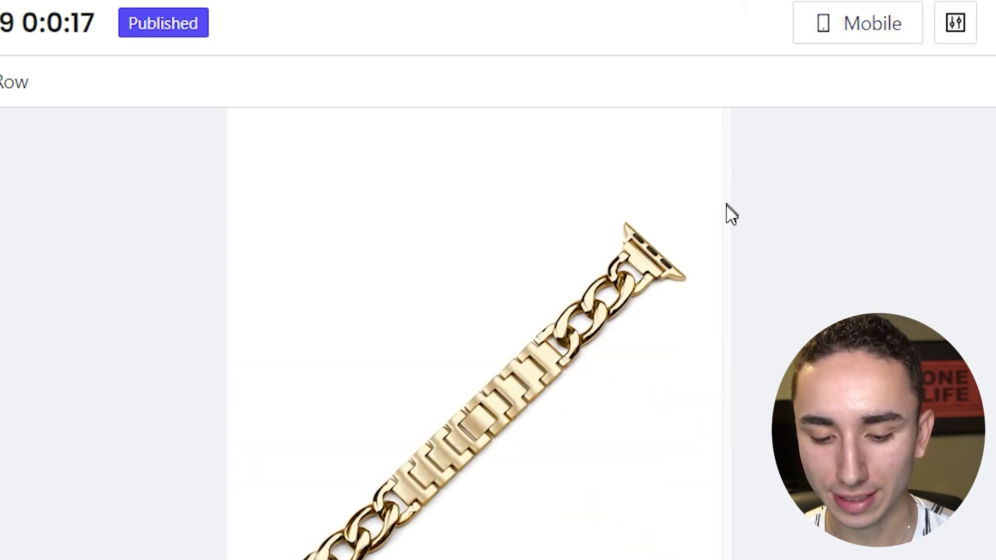
- Review the GlamStrap product page's mobile layout, from the product details and guarantee through the description texts and images
scroll(726, 203, "down", 8)
scroll(728, 254, "down", 6)
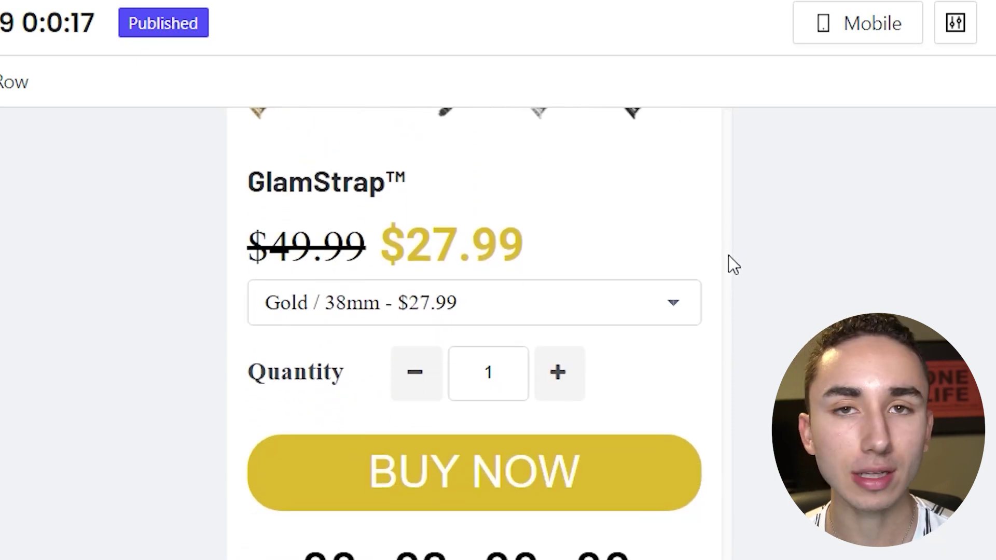
scroll(728, 284, "down", 8)
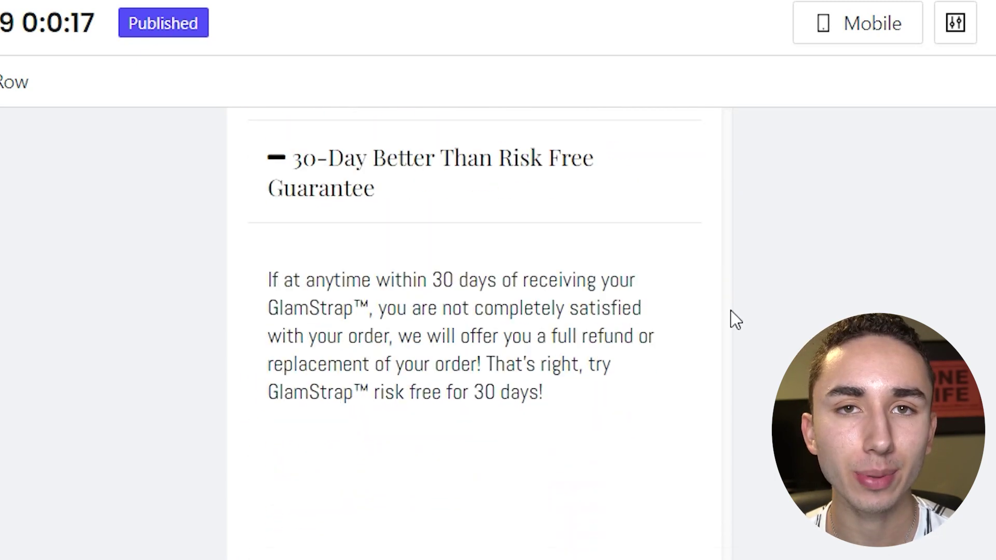
scroll(735, 334, "down", 2)
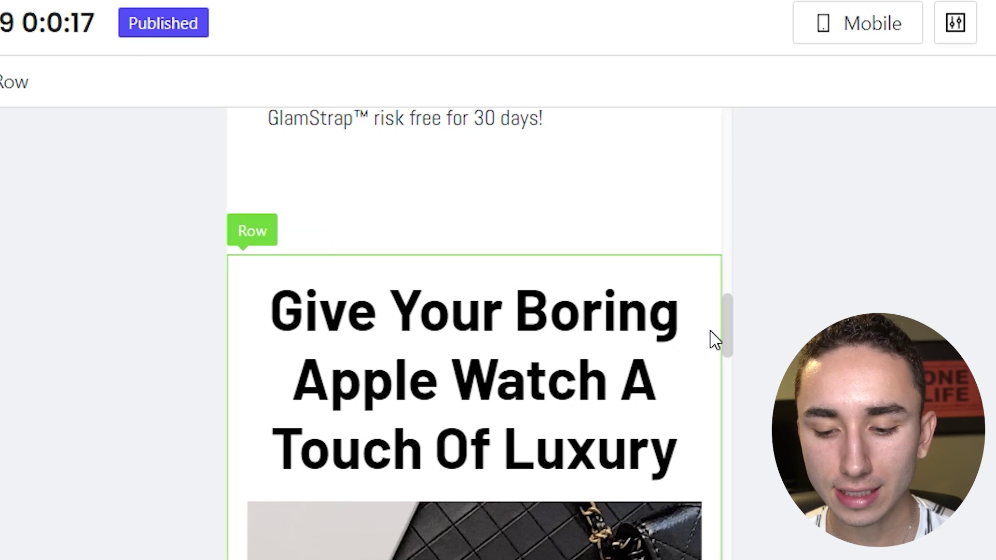
scroll(727, 326, "down", 10)
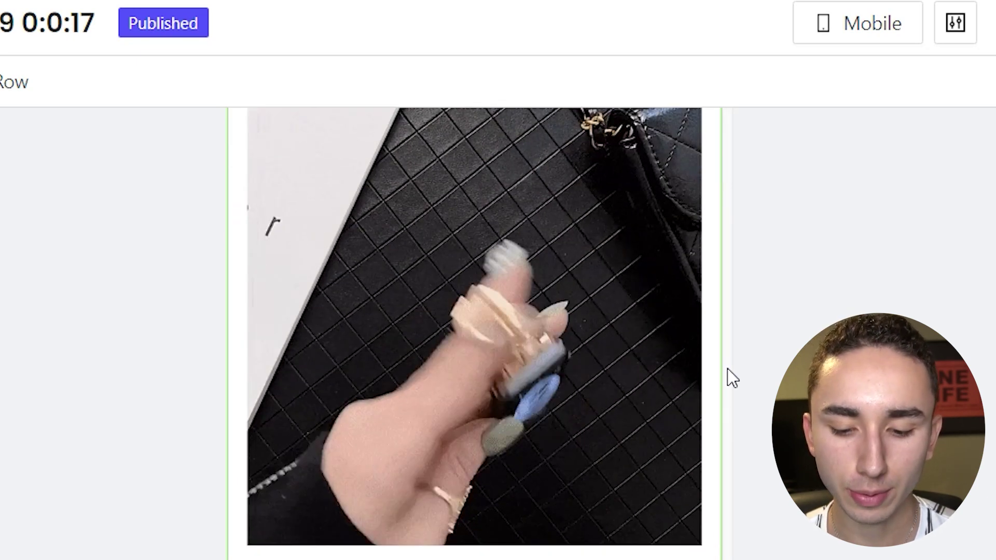
scroll(725, 378, "up", 5)
scroll(722, 355, "down", 6)
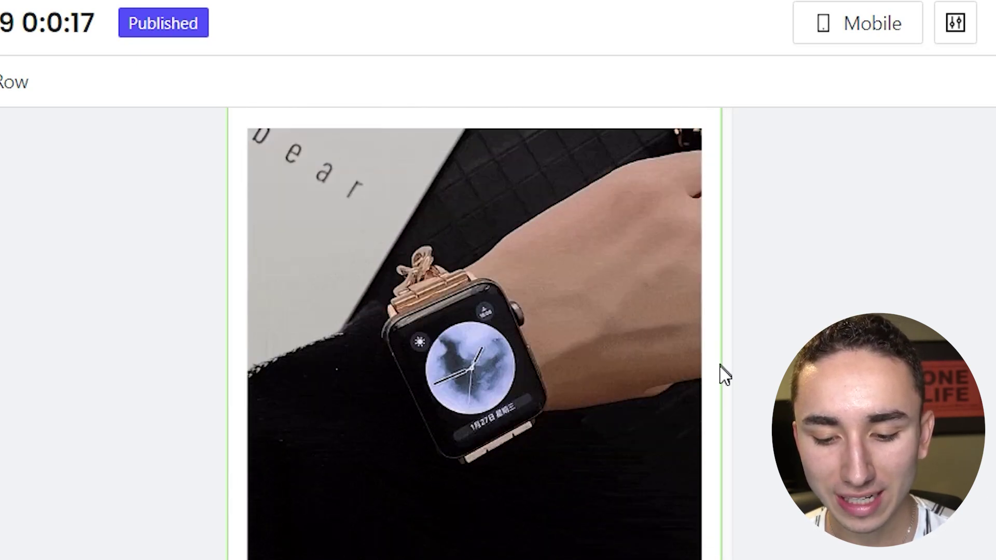
scroll(720, 409, "down", 12)
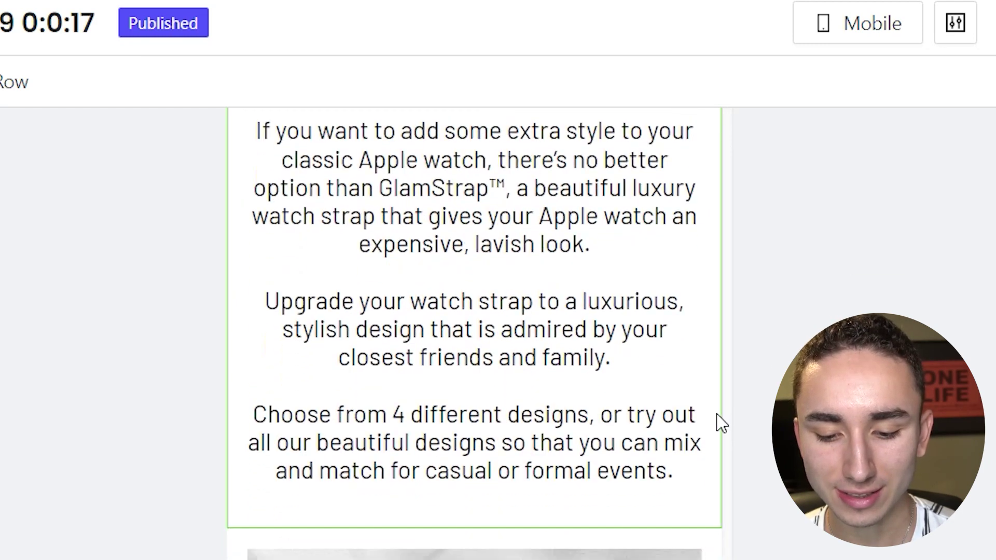
scroll(711, 446, "down", 10)
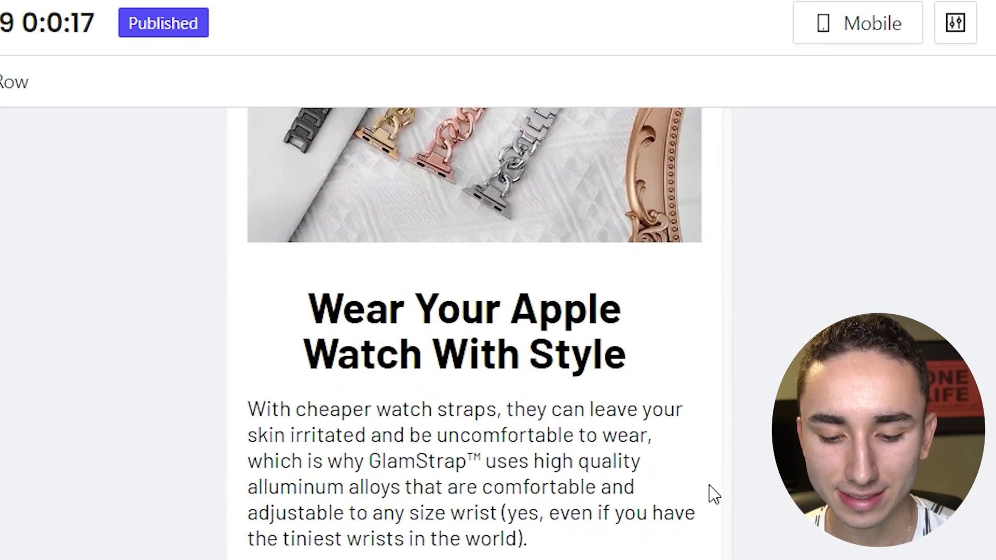
scroll(709, 534, "down", 6)
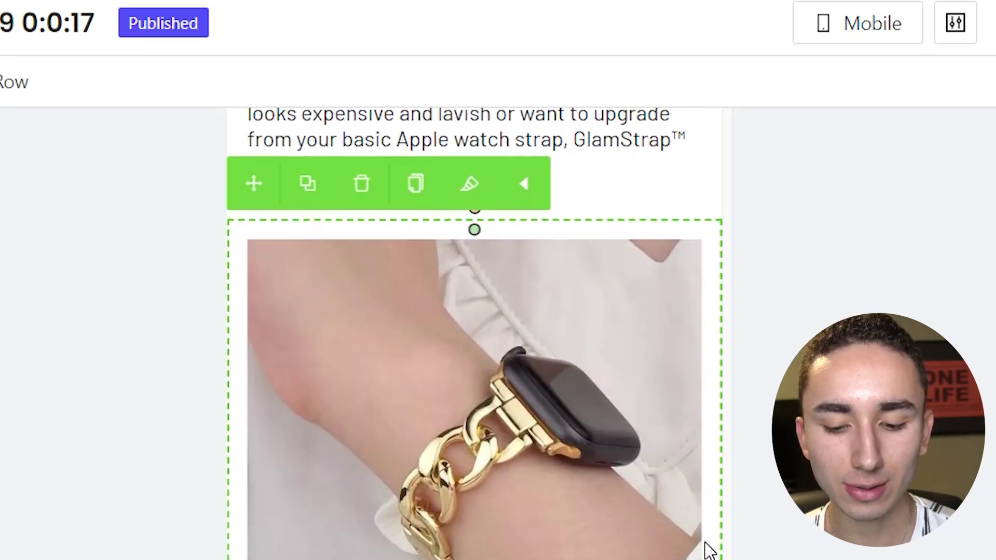
- Change the discount in the limited-time BUY NOW heading of the mobile GlamStrap page to 40%
scroll(708, 554, "down", 5)
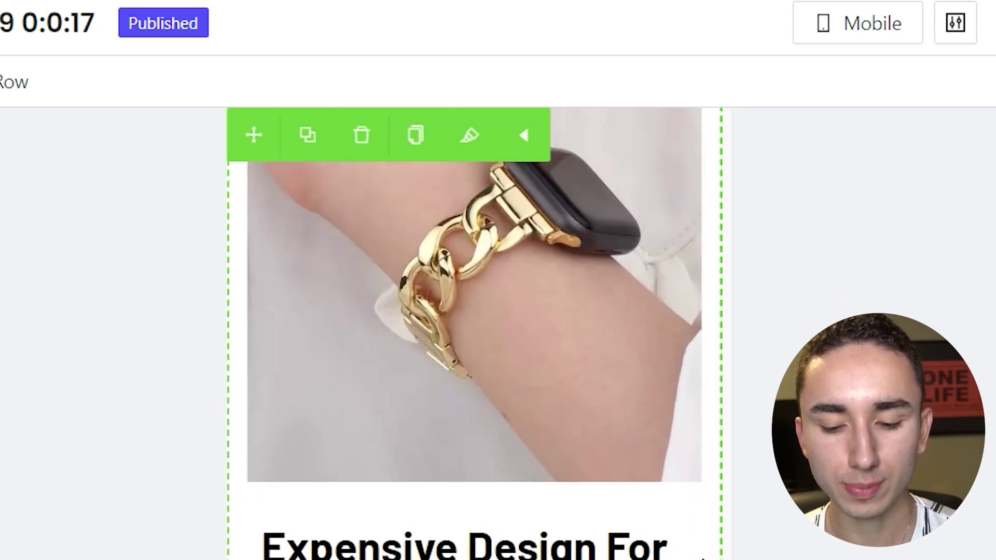
scroll(474, 332, "down", 8)
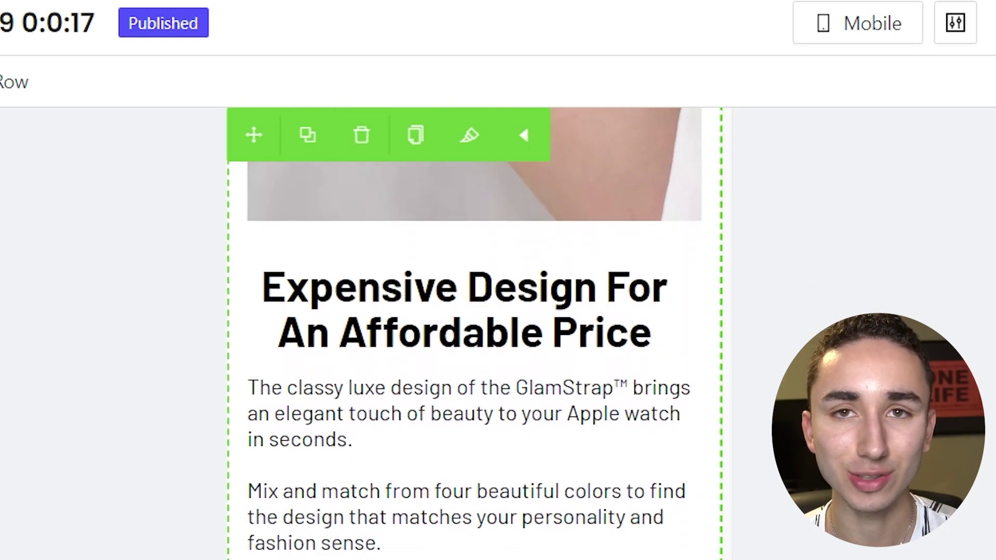
scroll(431, 484, "down", 4)
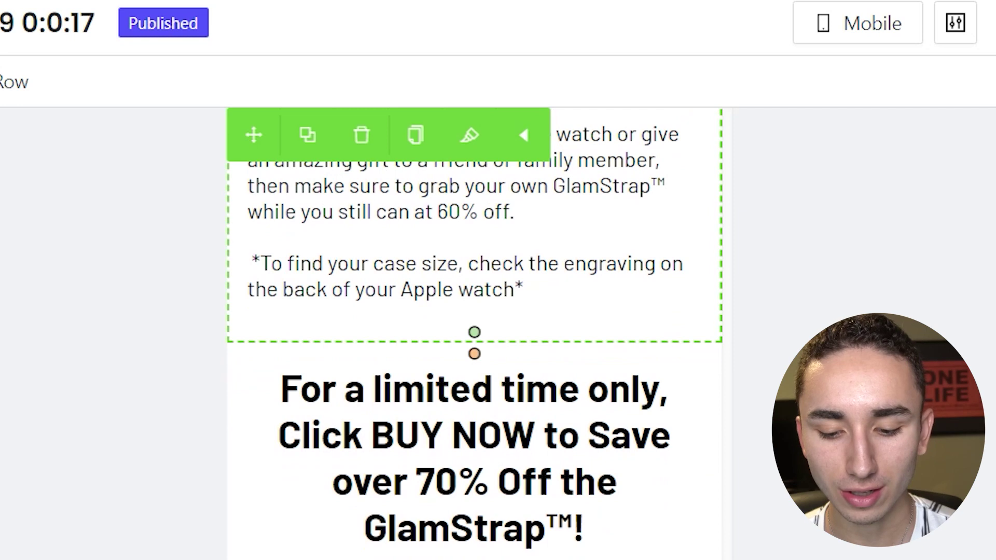
left_click(433, 485)
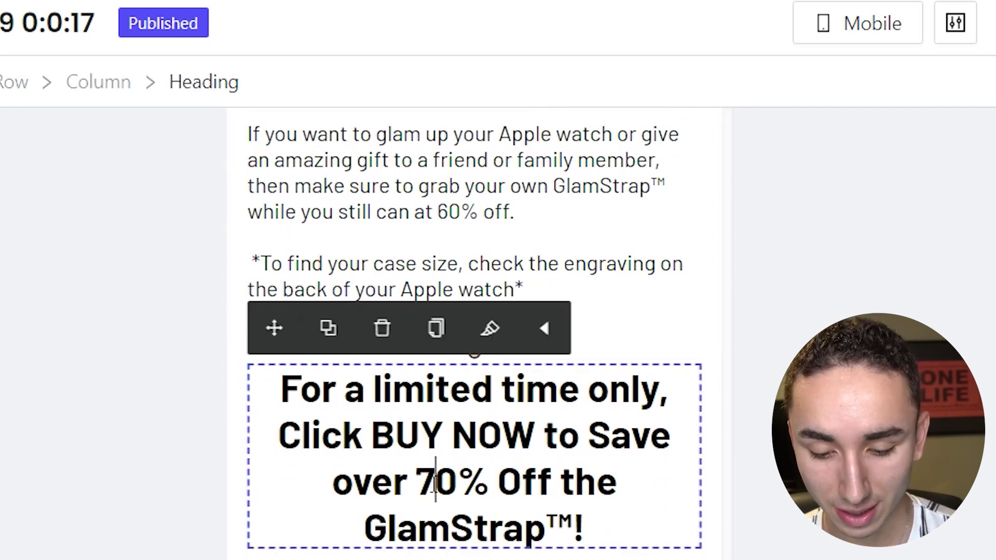
key("BackSpace")
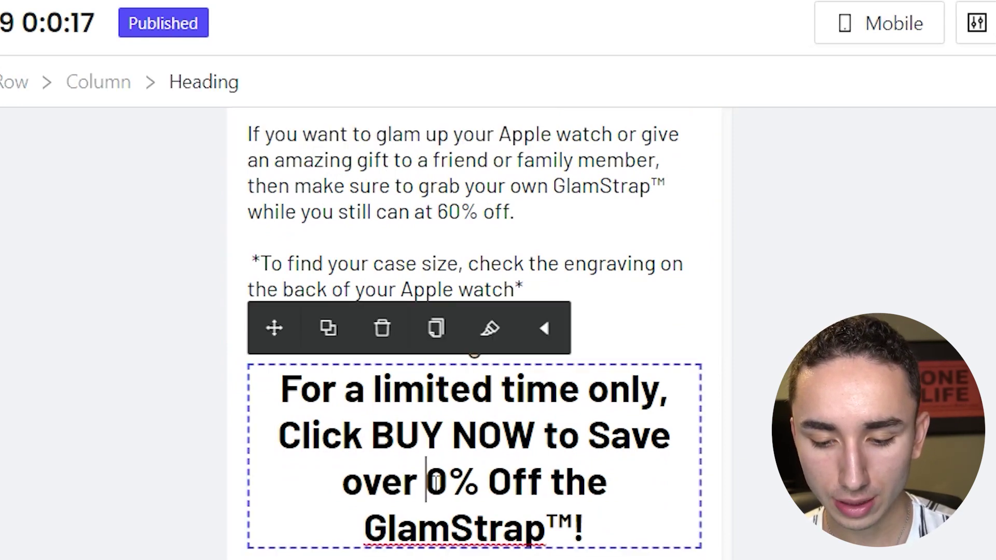
type("4")
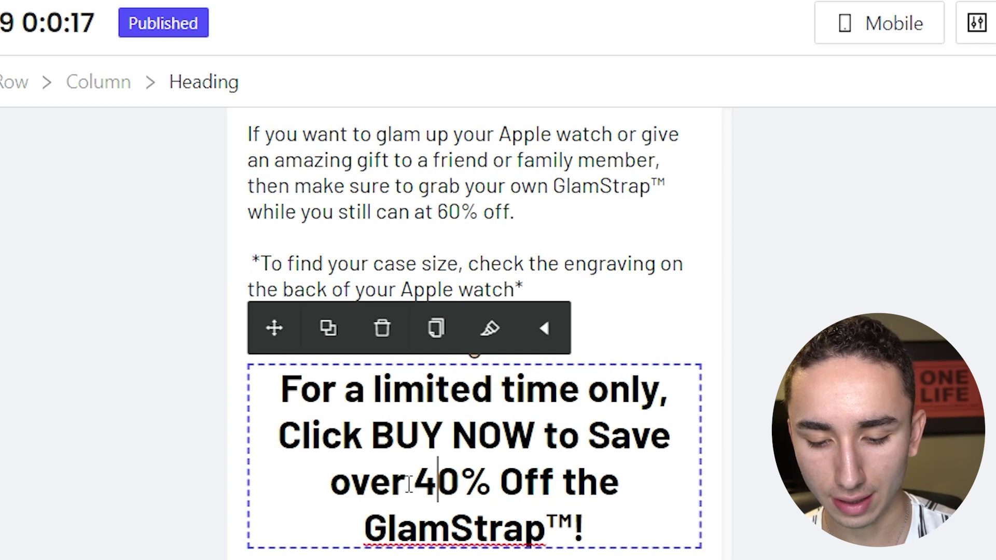
left_click(408, 485)
- Review the rest of the mobile layout, including the BUY NOW button and the Loox gallery under Customer Reviews
scroll(474, 331, "down", 15)
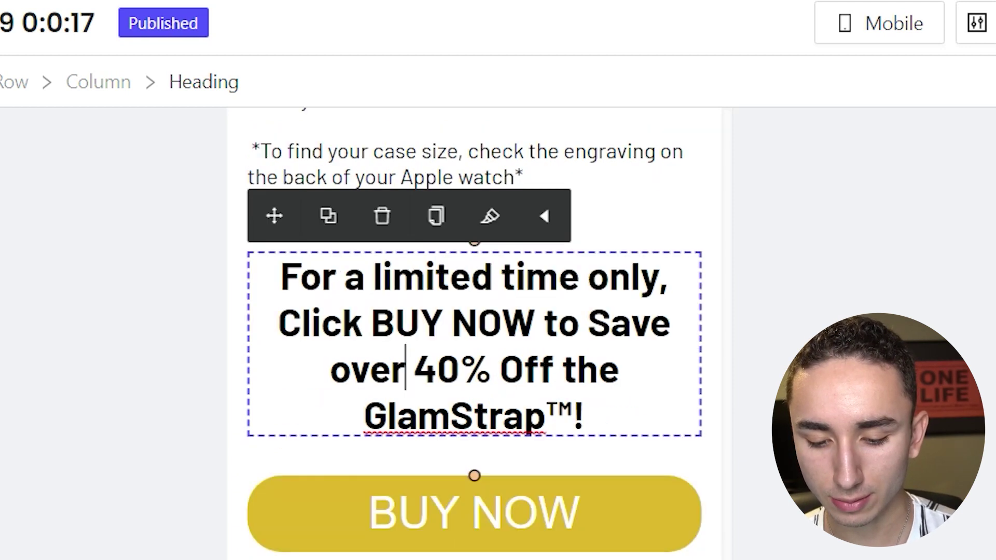
scroll(474, 332, "down", 10)
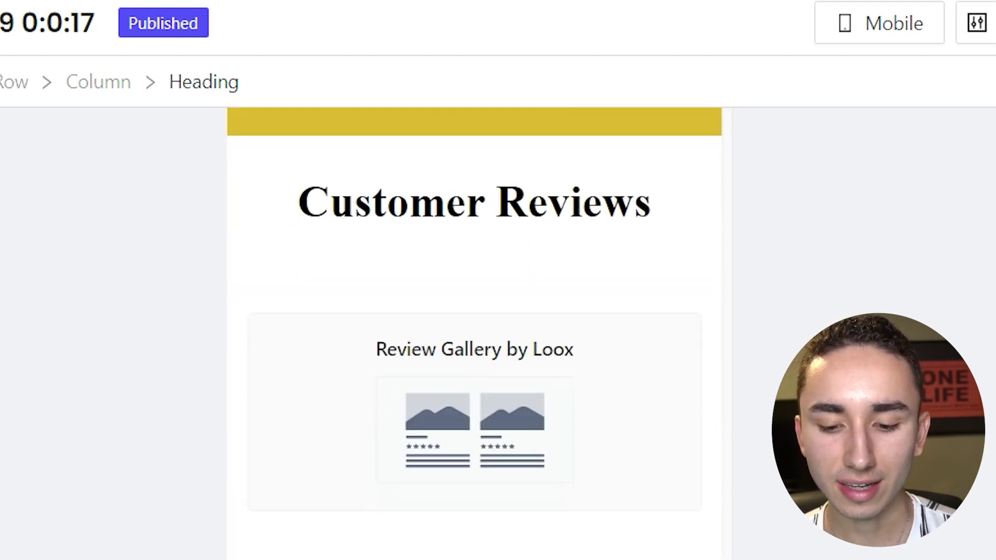
scroll(474, 332, "down", 6)
scroll(474, 332, "up", 3)
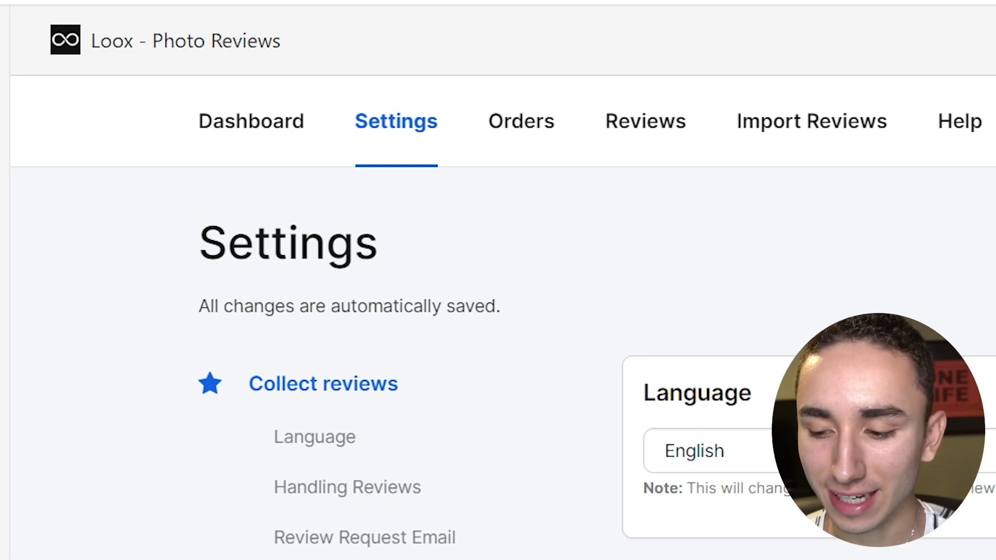
- Switch to Loox and look through its review request email, video review, widget appearance and pop-up settings
scroll(482, 301, "down", 10)
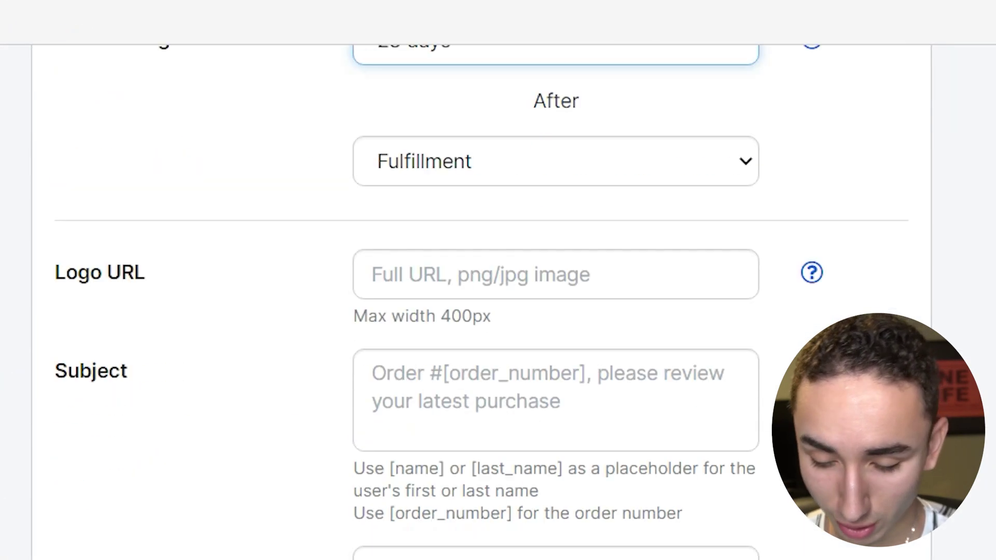
scroll(482, 300, "down", 20)
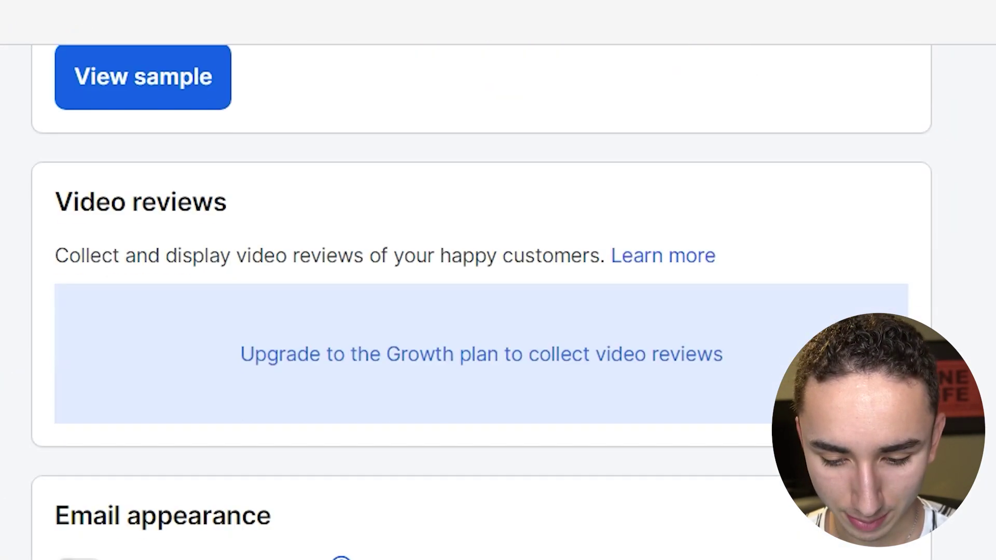
scroll(481, 300, "down", 20)
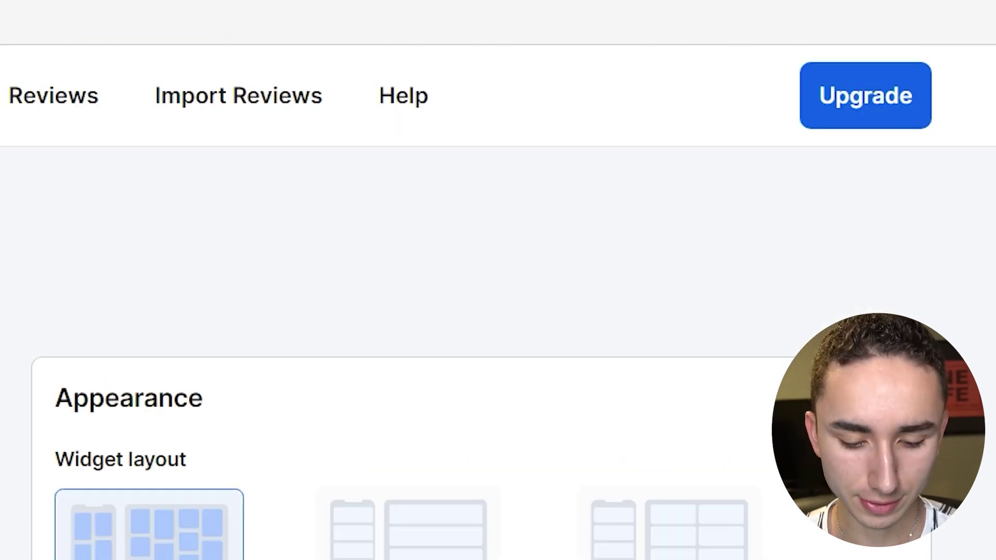
scroll(498, 301, "down", 1)
scroll(497, 280, "down", 20)
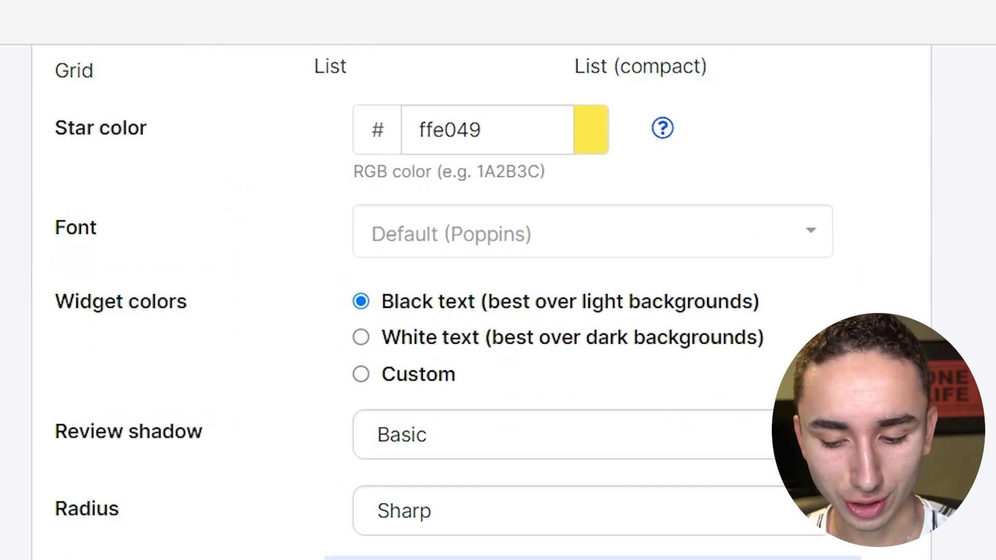
scroll(498, 280, "down", 20)
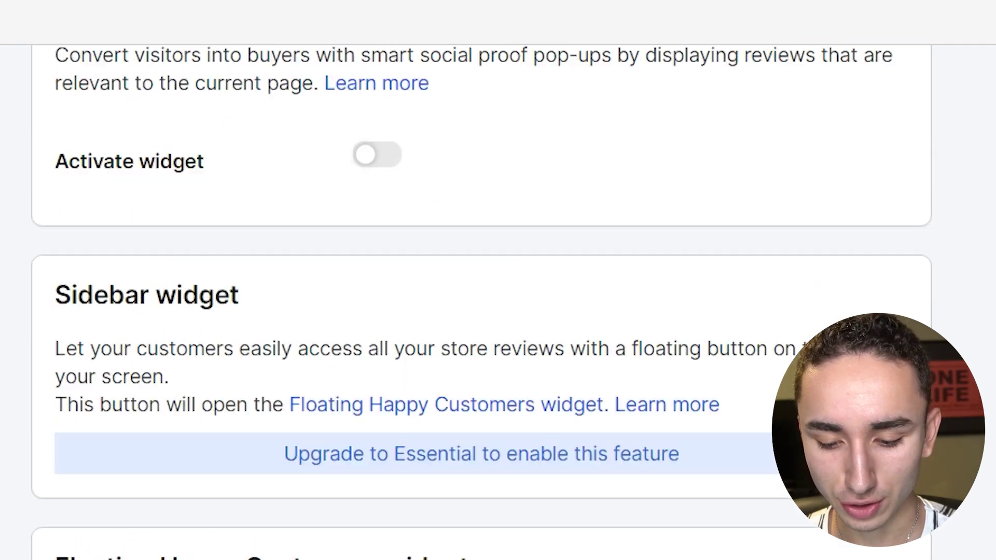
- Integrate the Loox app script into the current Debut theme
scroll(498, 280, "down", 3)
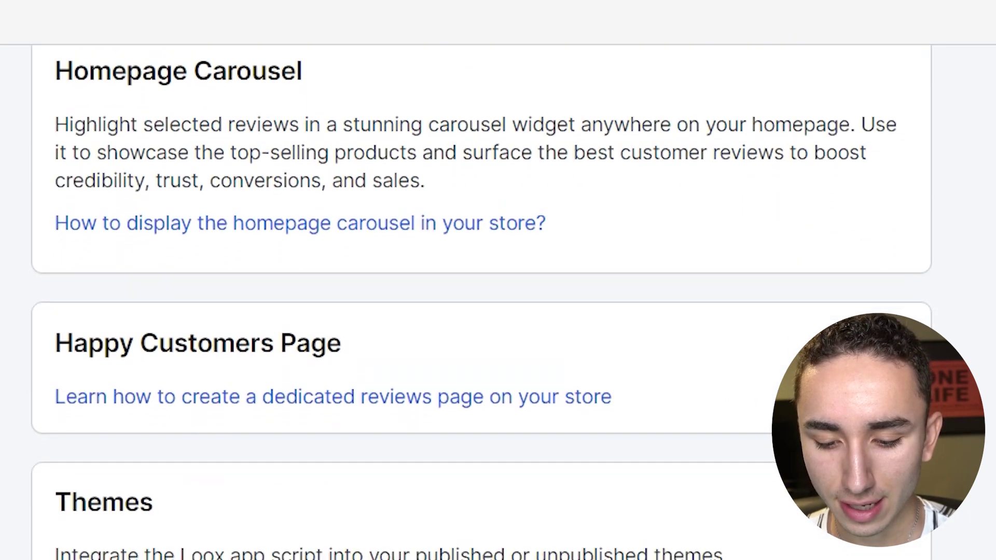
left_click(493, 547)
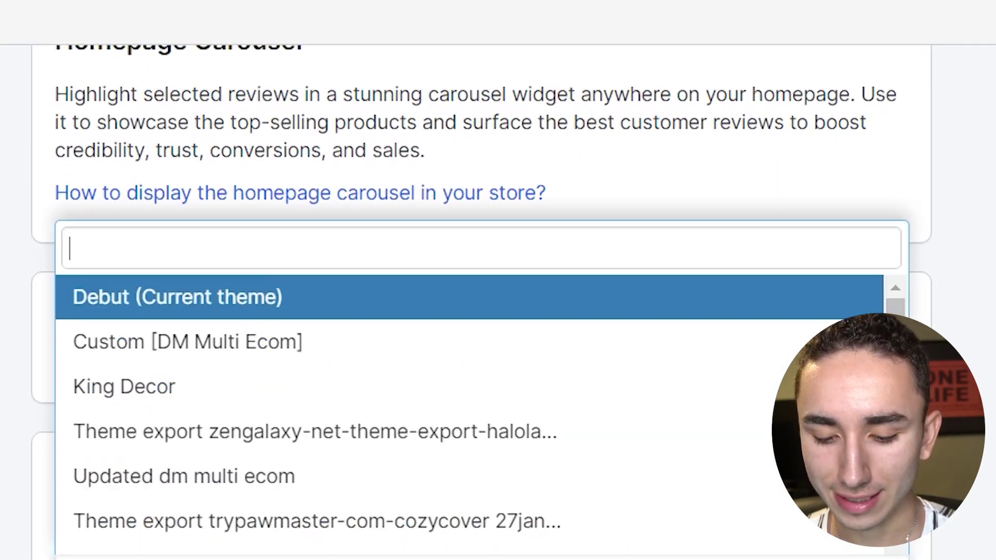
left_click(382, 314)
scroll(778, 300, "down", 8)
left_click(833, 289)
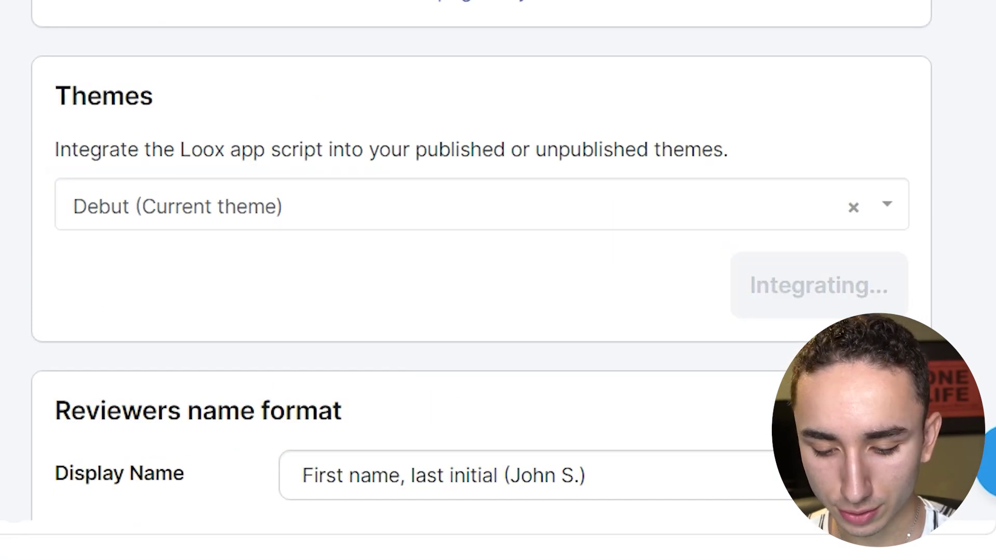
scroll(498, 280, "down", 15)
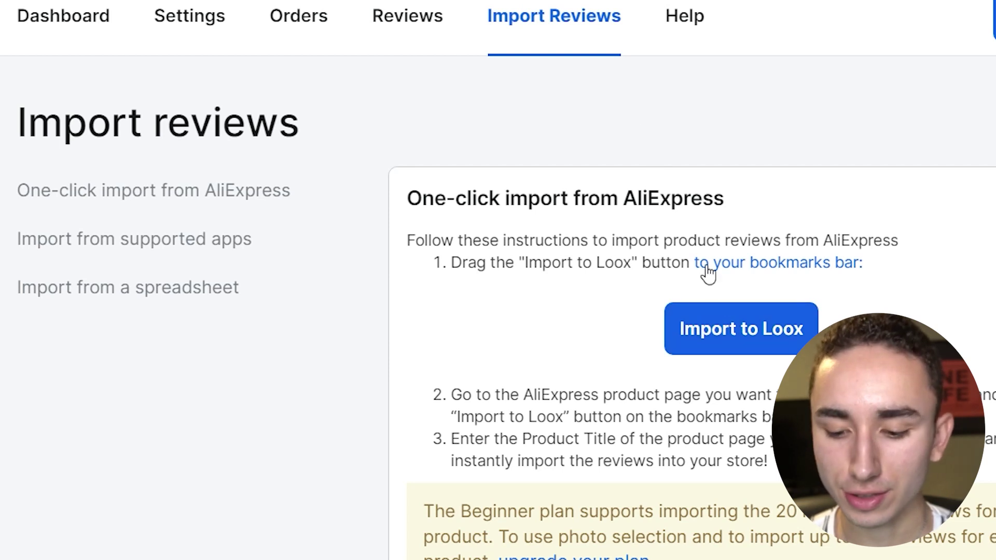
- Add the Import to Loox bookmarklet to the bookmarks bar and launch it on the AliExpress watch strap product page
left_click_drag(707, 327, 752, 11)
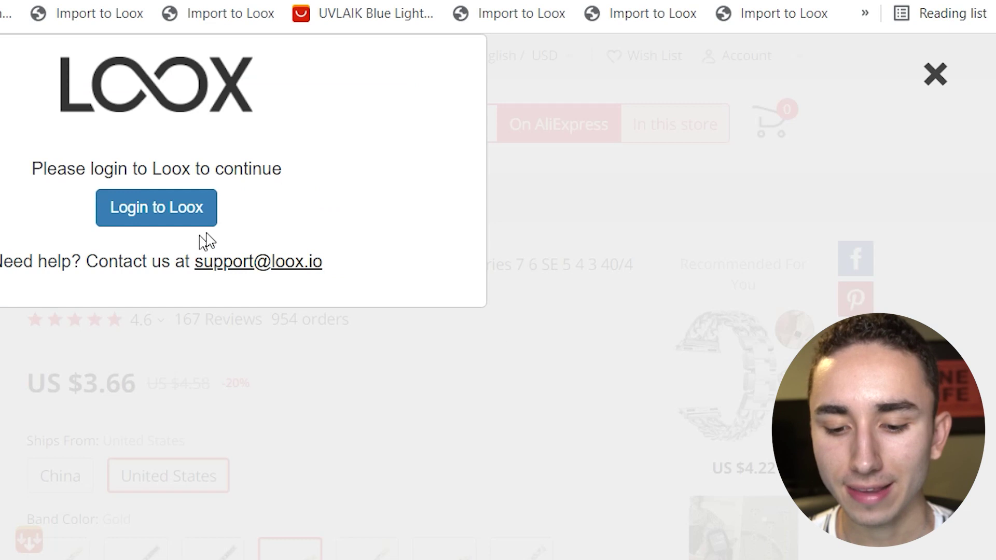
left_click(933, 73)
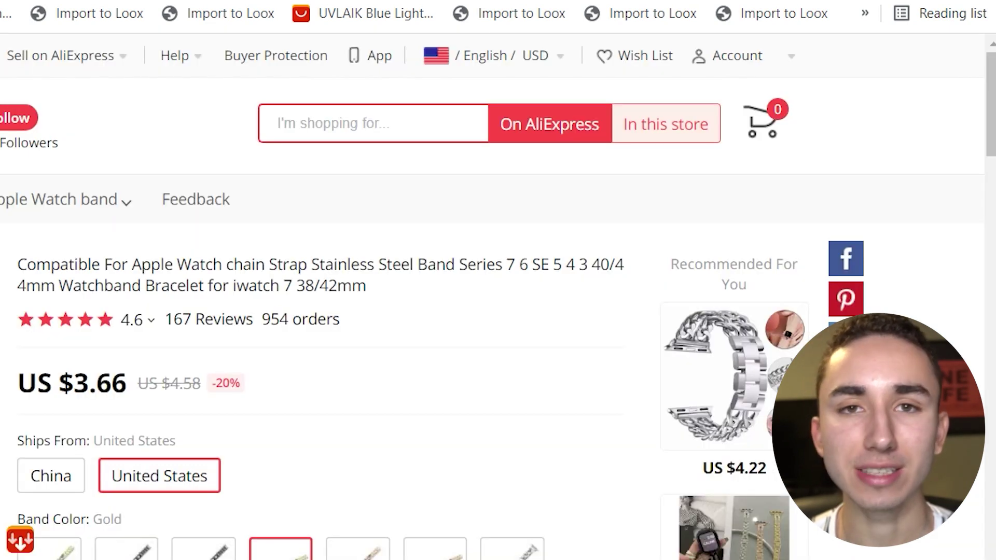
left_click(778, 16)
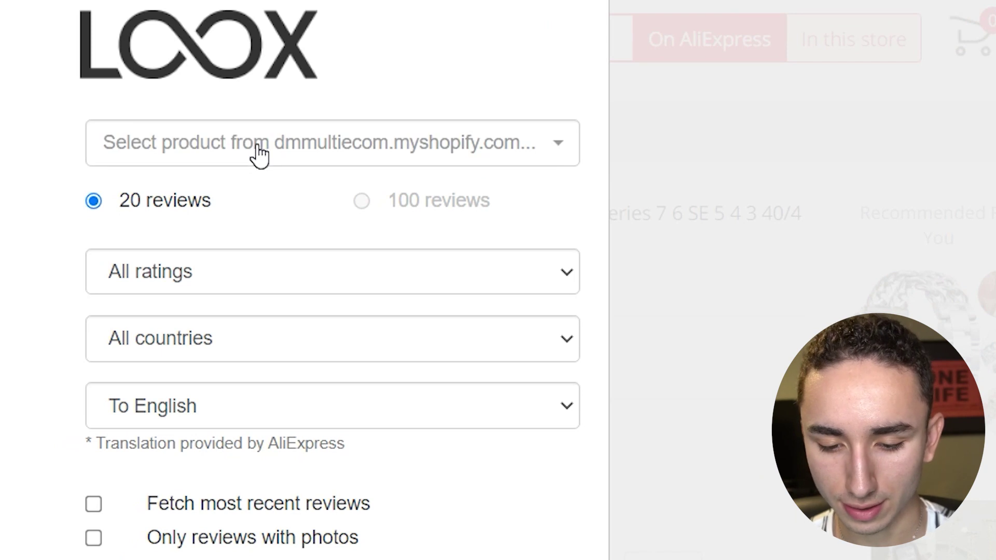
- Set the review import to target the GlamStrap™ product and include only reviews with photos
left_click(197, 218)
type("gla")
left_click(248, 266)
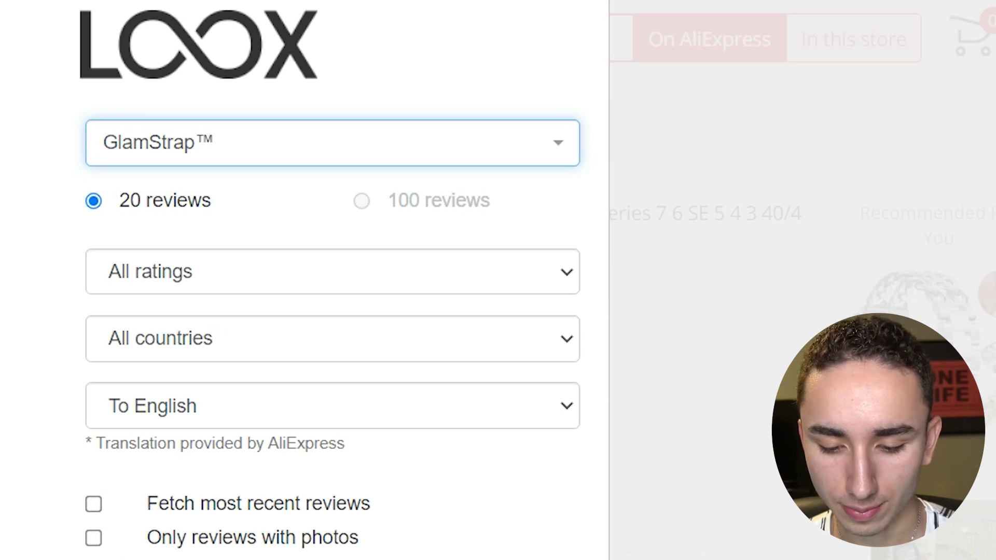
left_click(93, 538)
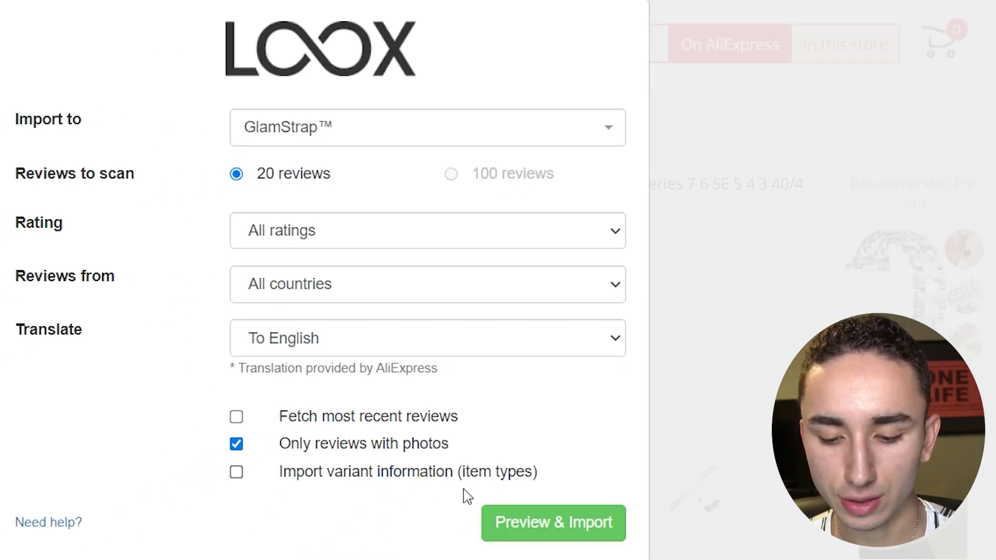
- Preview the AliExpress reviews, exclude the first review's text and reject that review
left_click(516, 524)
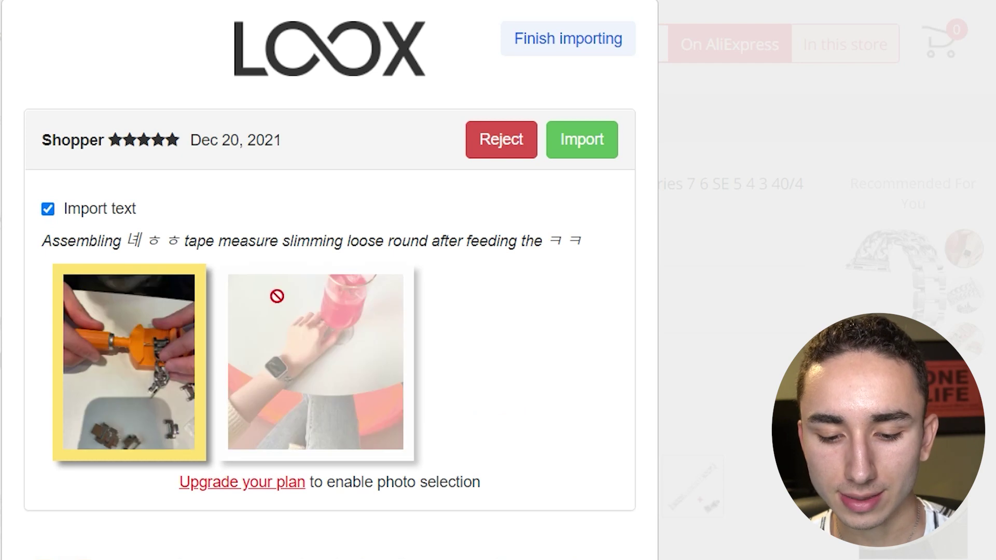
left_click(107, 214)
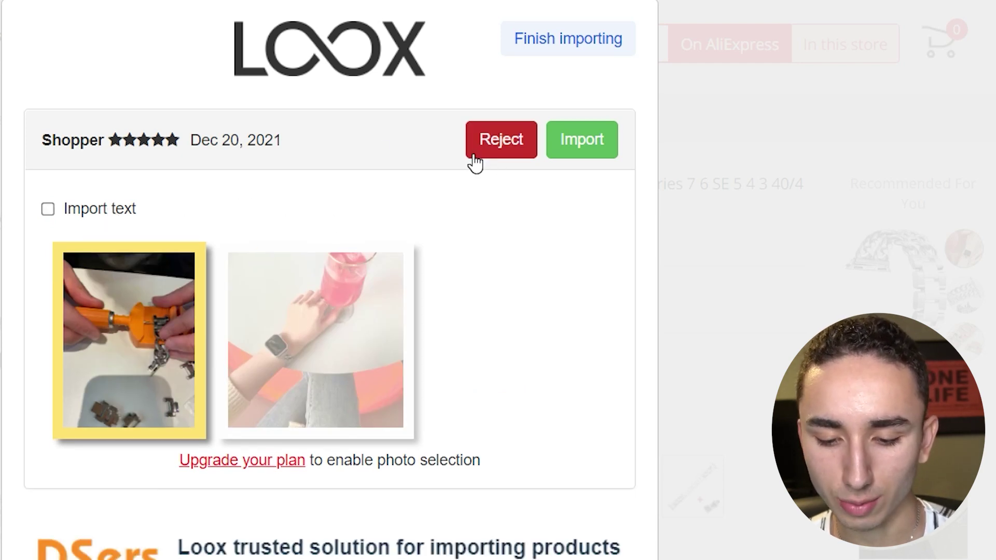
left_click(504, 150)
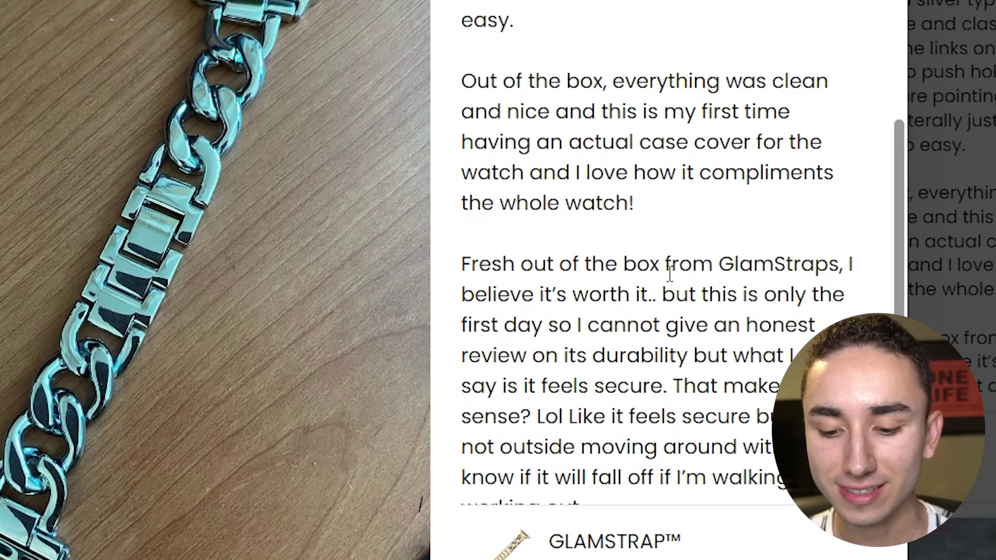
- Read the customer reviews on the GlamStrap page, including the enlarged silver and gold strap reviews, and close the detail view
scroll(900, 273, "down", 1)
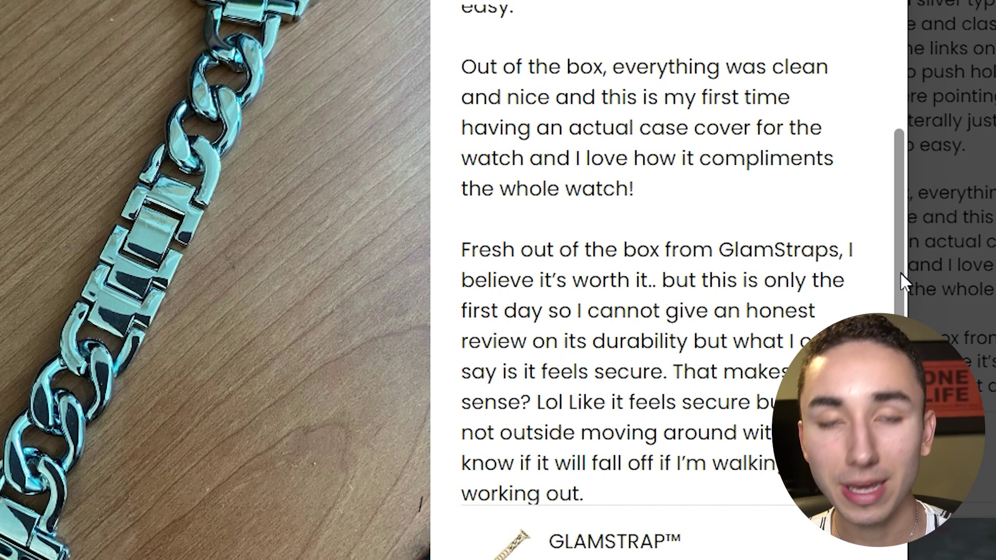
scroll(900, 272, "down", 2)
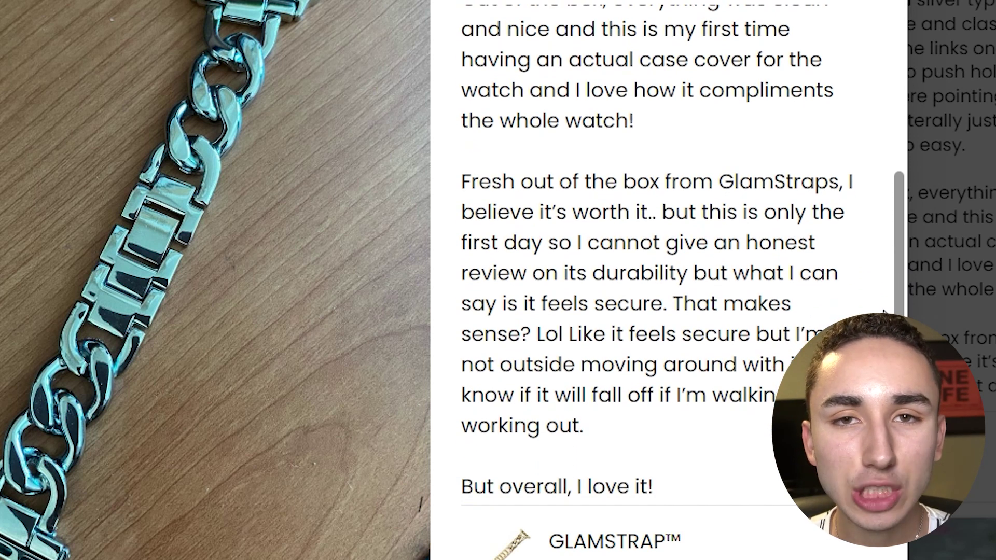
scroll(884, 313, "down", 1)
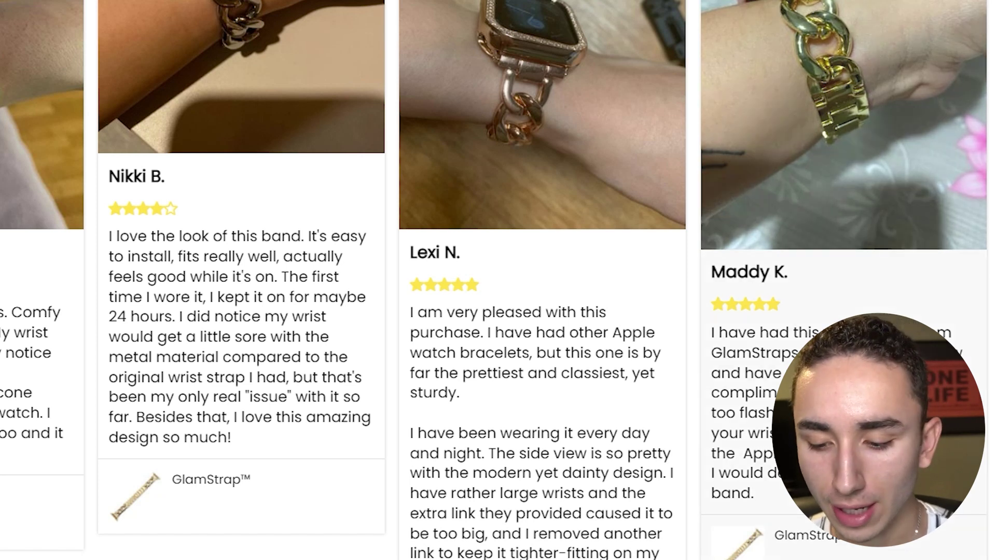
left_click(840, 410)
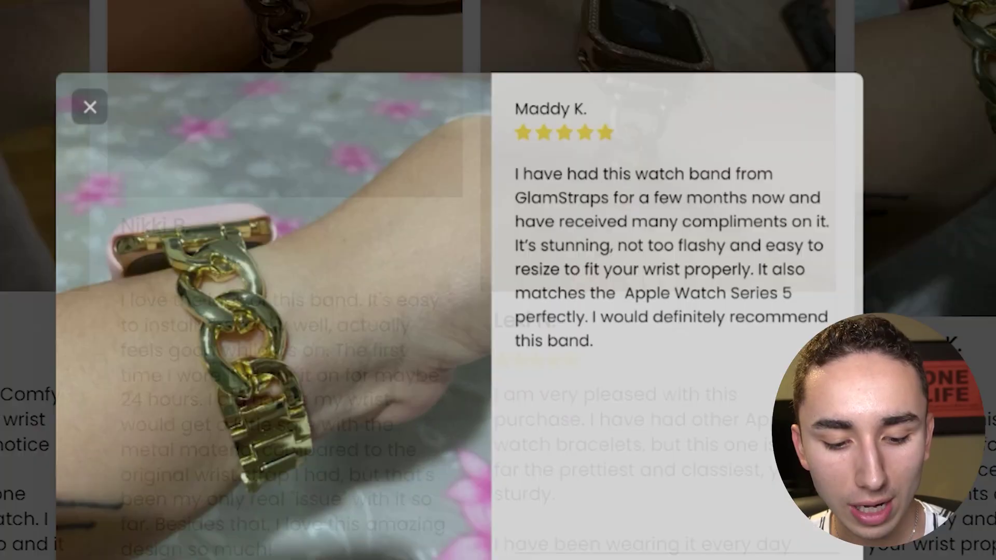
key("Escape")
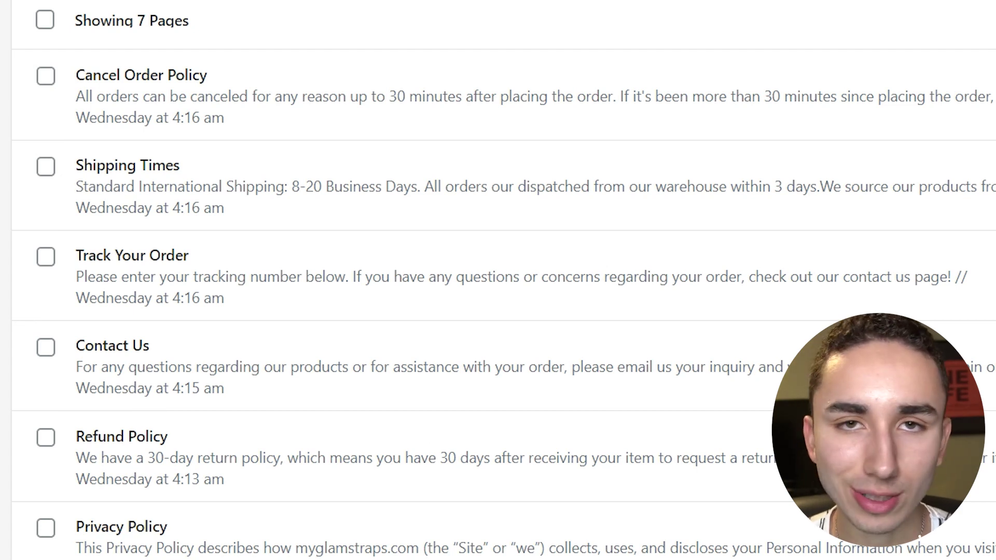
- Examine the Shopify store's page list and the refund and privacy policy texts in the store settings
scroll(244, 467, "down", 2)
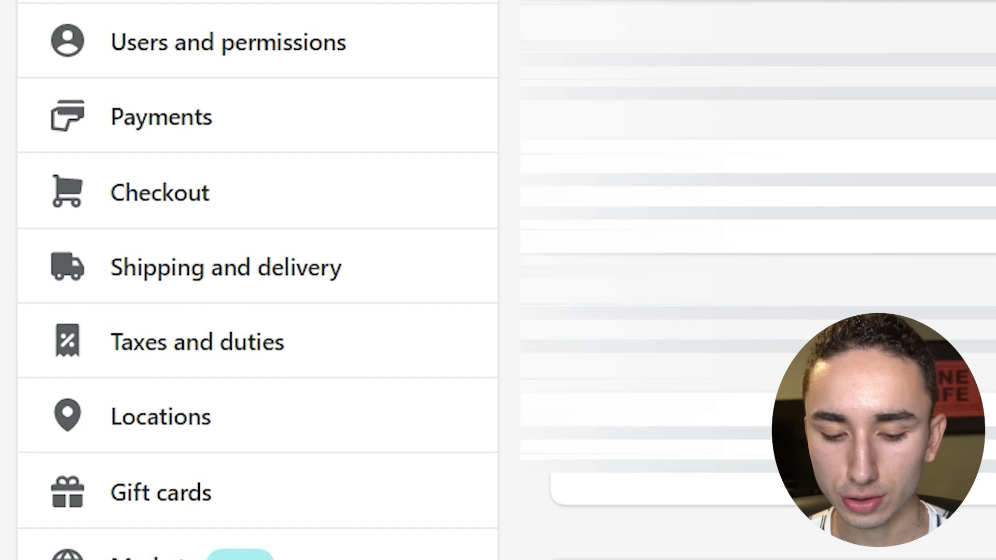
scroll(458, 340, "down", 5)
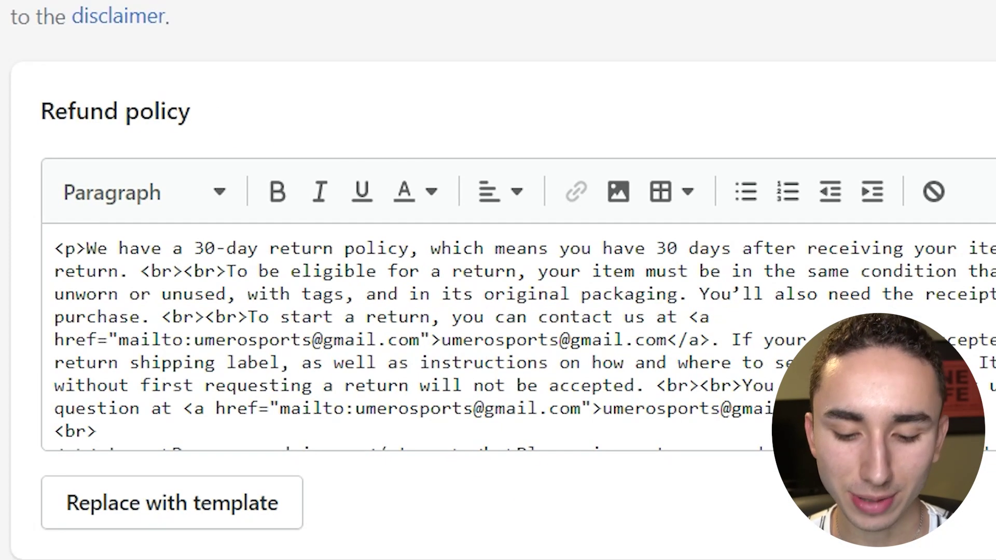
scroll(445, 207, "down", 6)
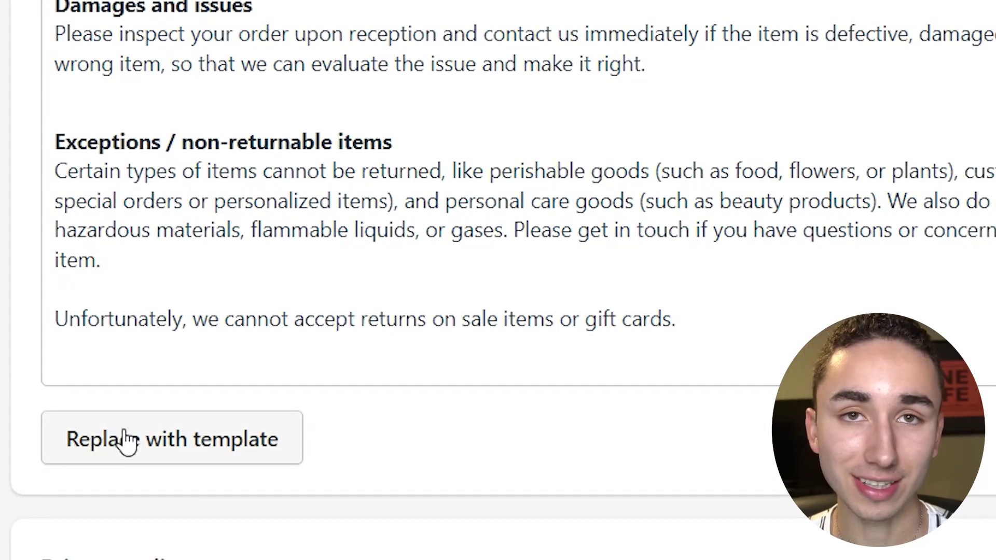
scroll(645, 334, "down", 20)
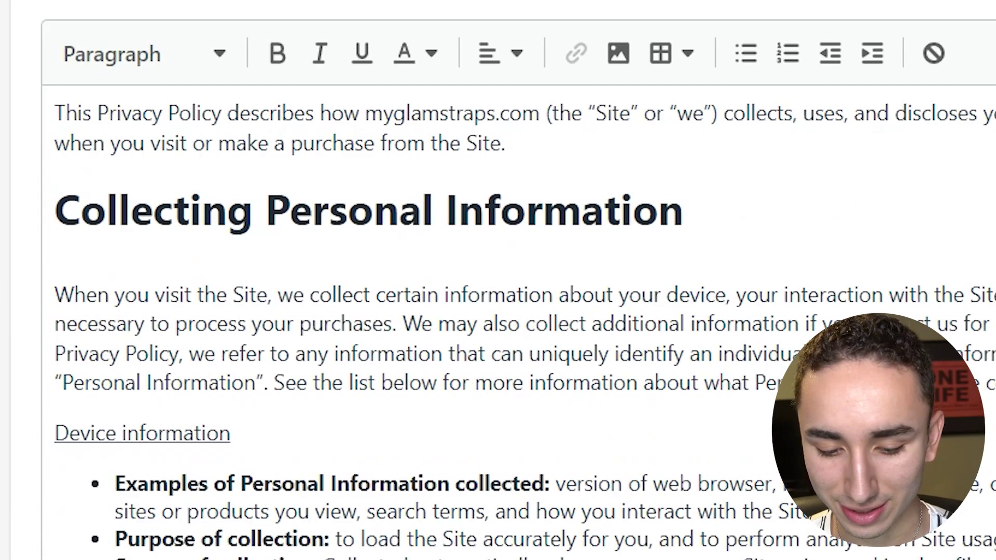
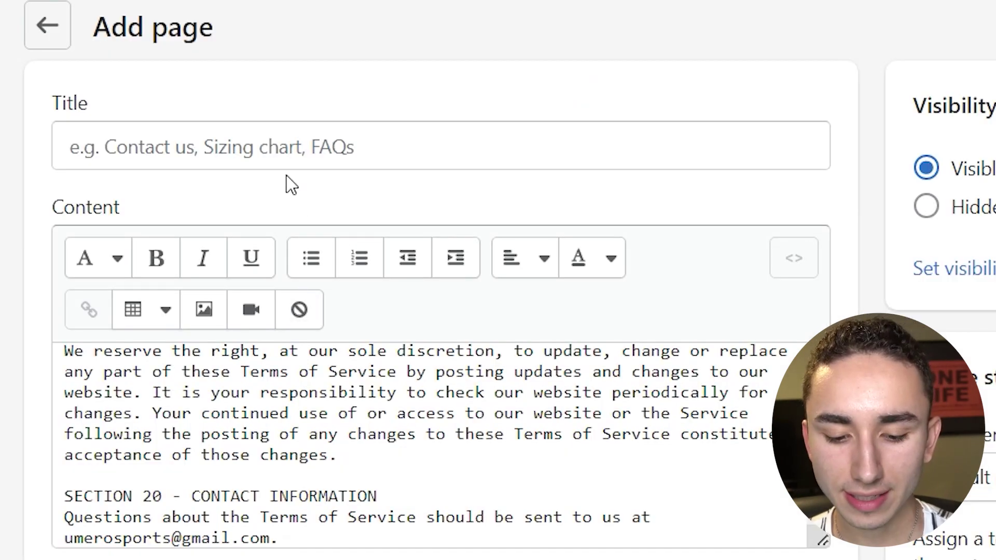
- Title the new terms of service page TOS
left_click(288, 156)
type("TOS")
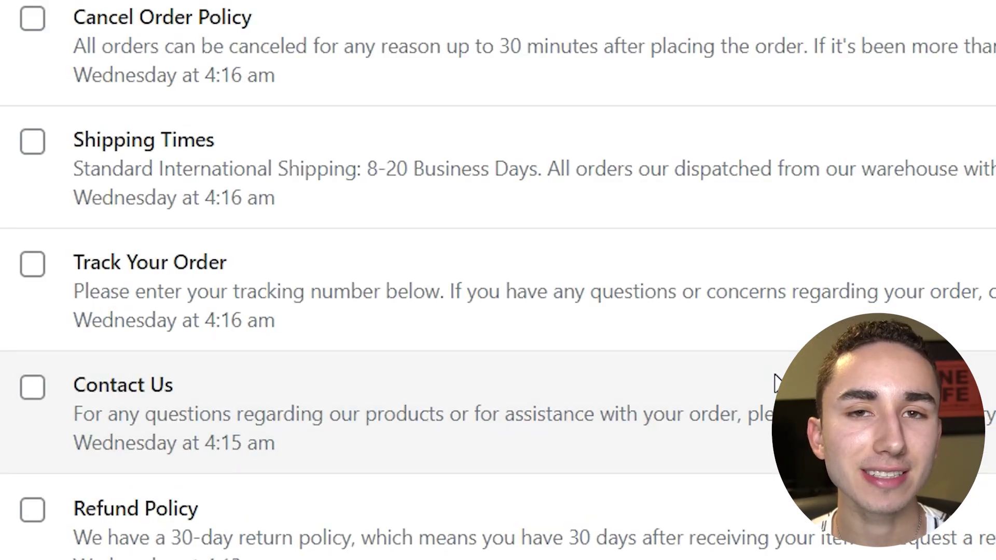
- Open the Contact Us page and assign it the contact theme template
left_click(776, 383)
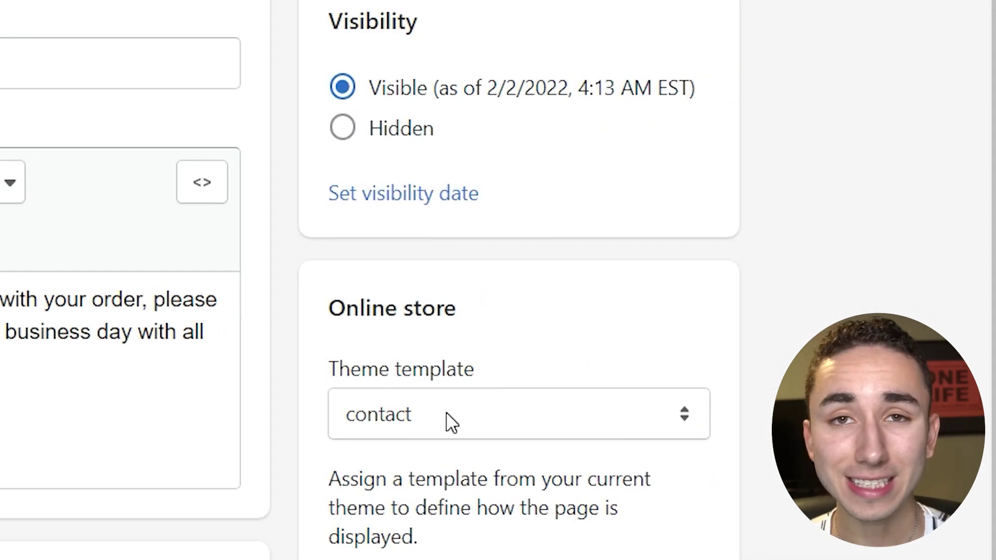
left_click(451, 422)
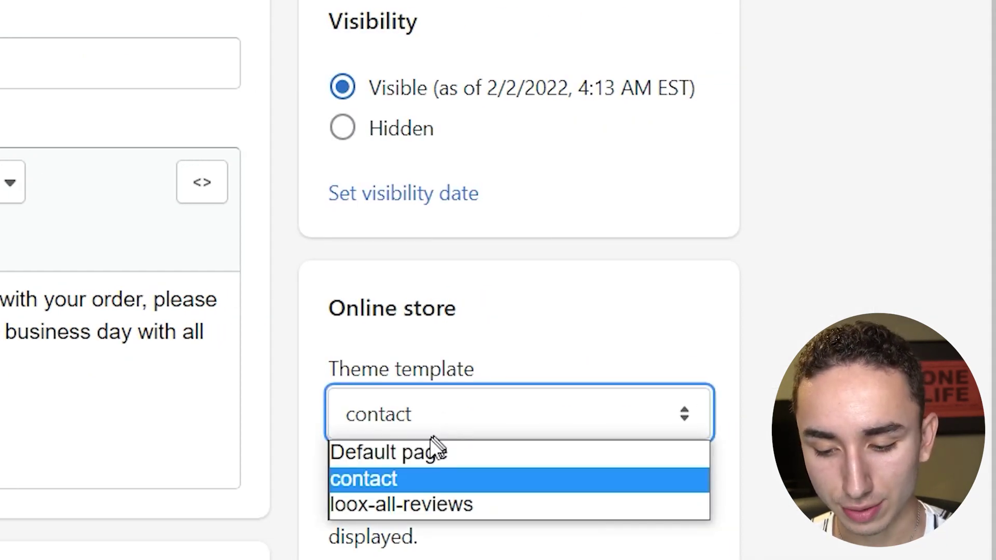
left_click(413, 477)
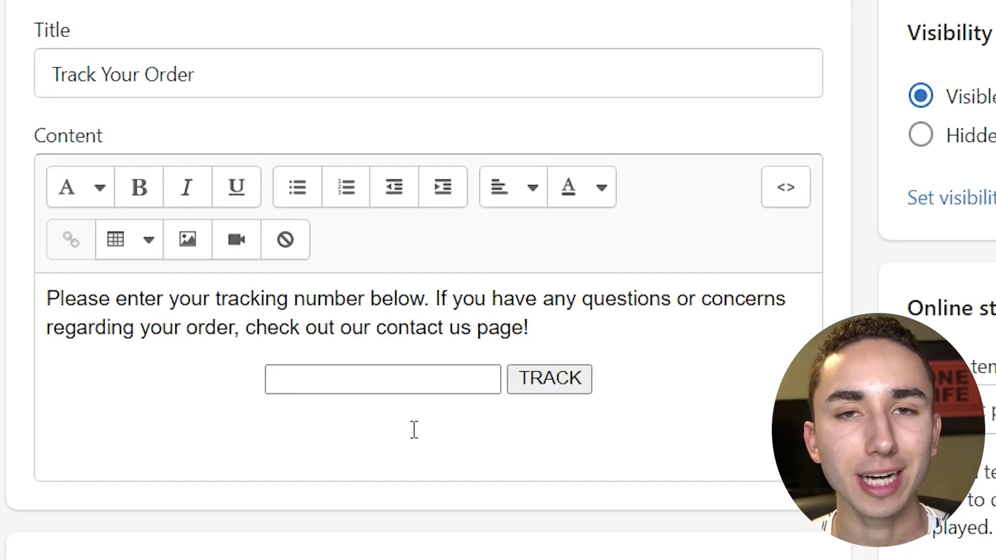
- Examine the HTML source of the Track Your Order page's content and return to the formatted view
left_click(796, 193)
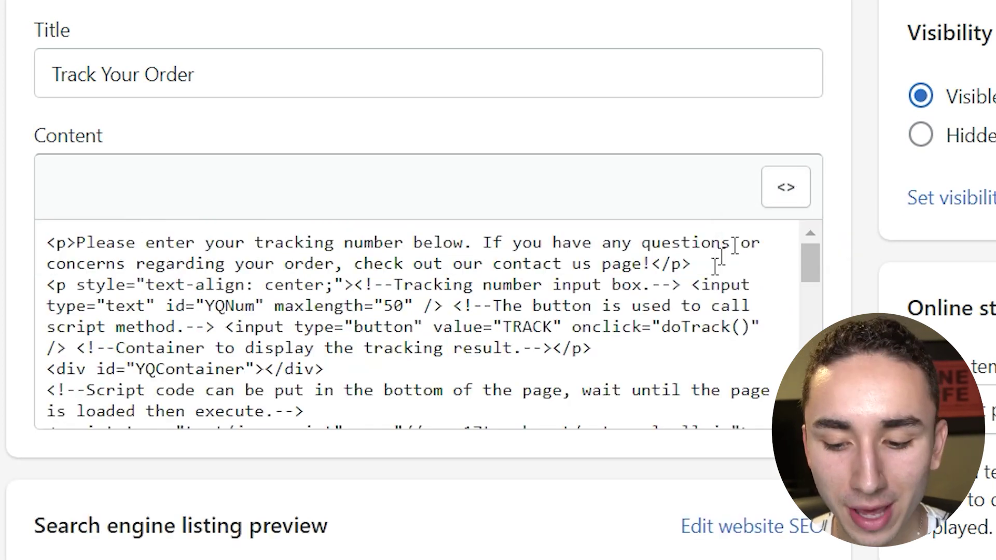
left_click(786, 206)
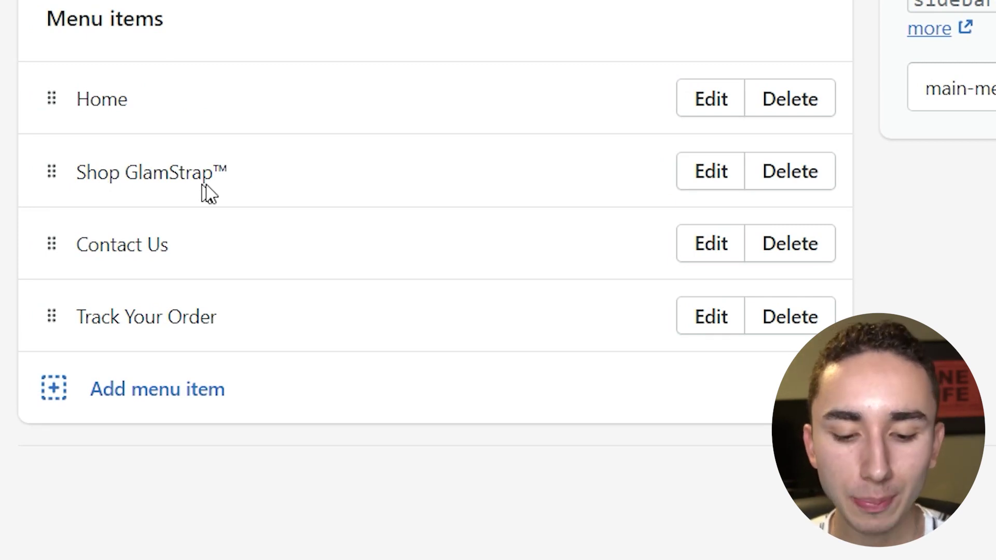
- Delete the Shop GlamStrap™ item from the store's main menu
left_click(779, 183)
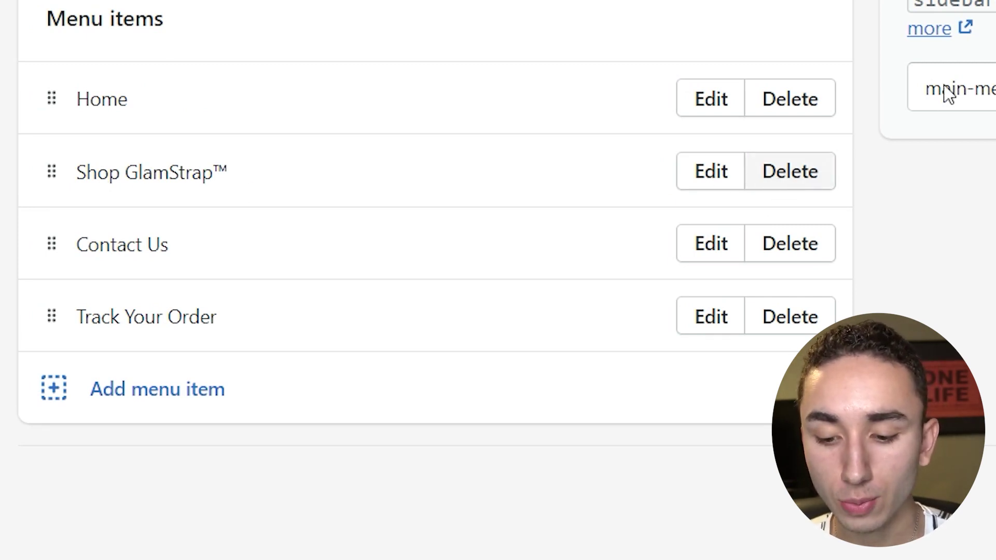
left_click(832, 259)
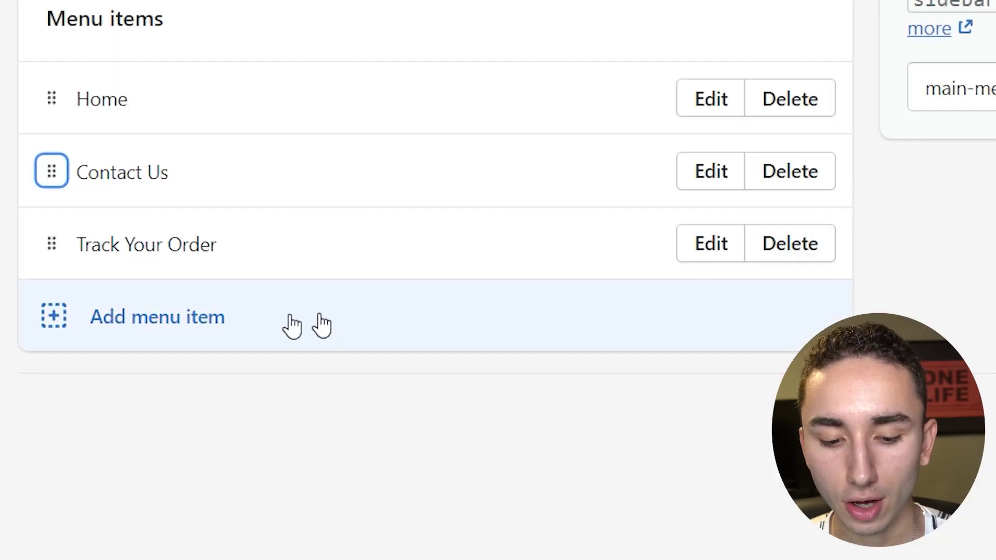
- Start a new main menu item and link it to the GlamStrap™ product
left_click(208, 317)
left_click(589, 155)
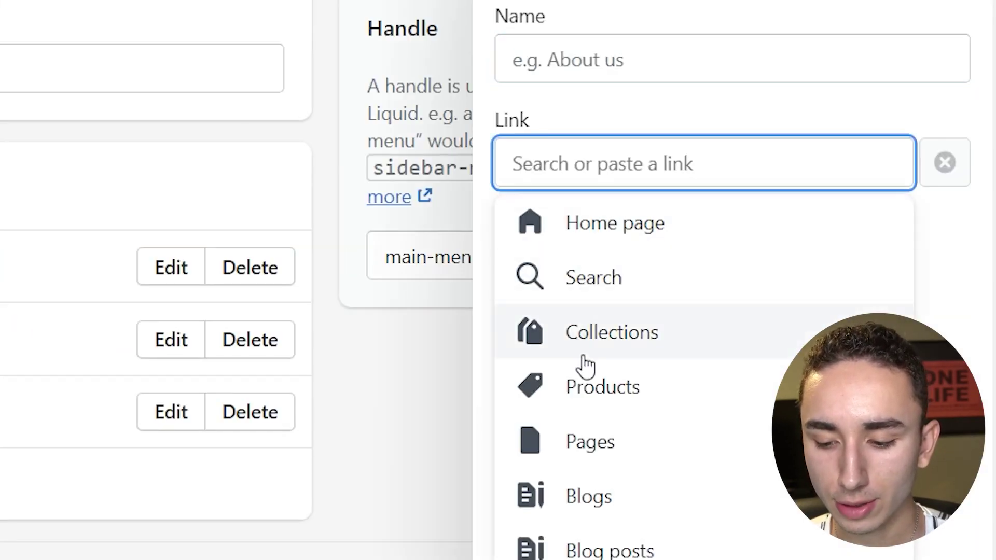
left_click(584, 383)
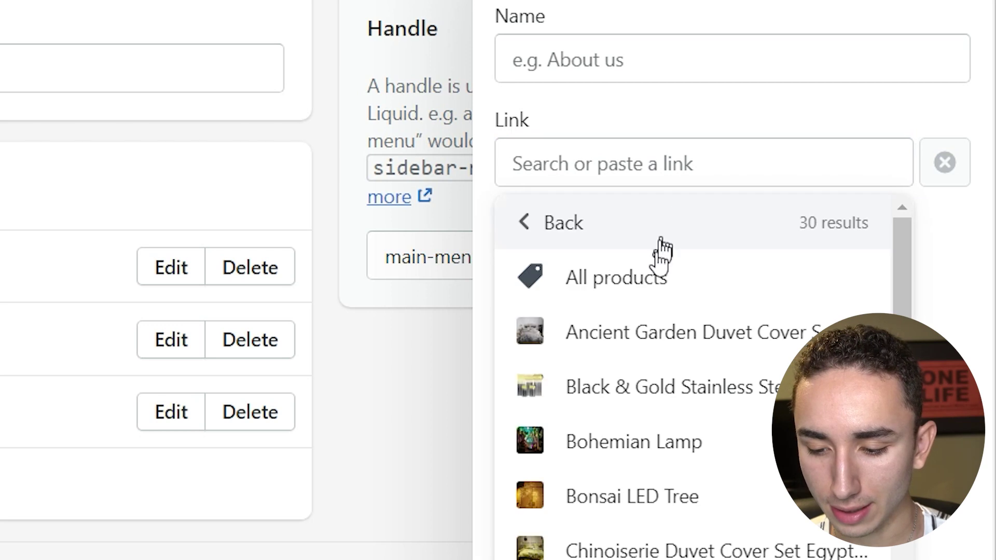
scroll(692, 378, "down", 3)
scroll(776, 515, "down", 2)
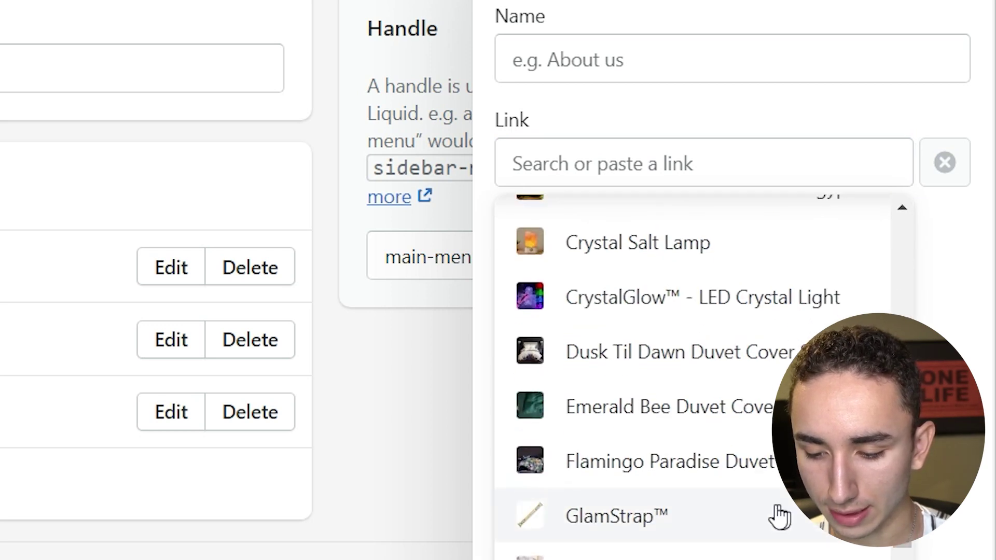
left_click(772, 514)
- Name the new menu item Shop GlamStrap™, add it and move it directly below Home
left_click(520, 62)
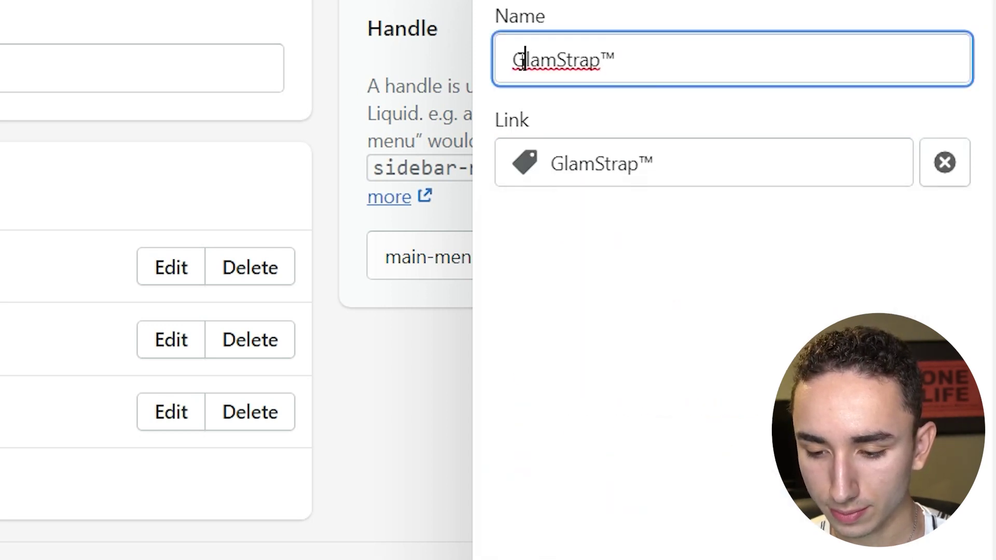
type("$h")
type("op")
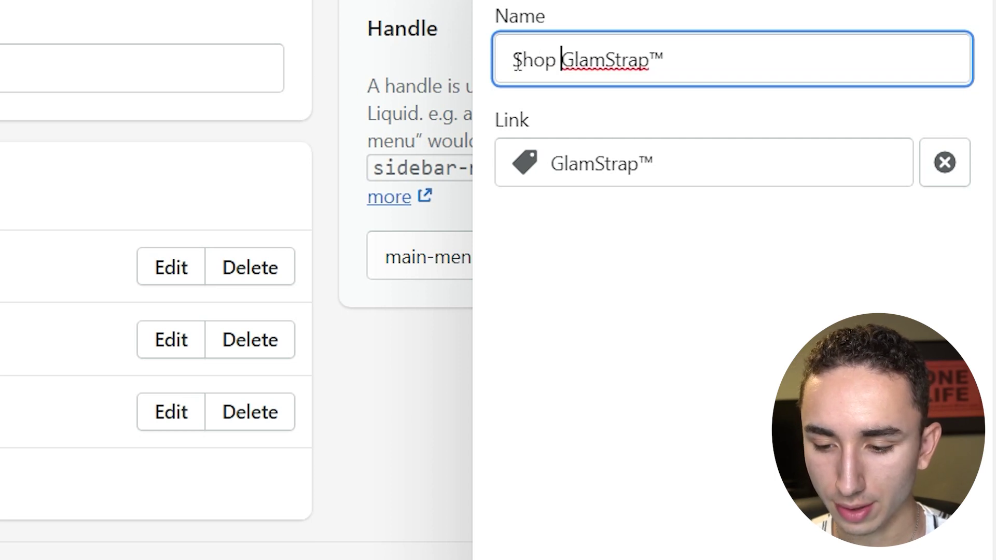
left_click(944, 557)
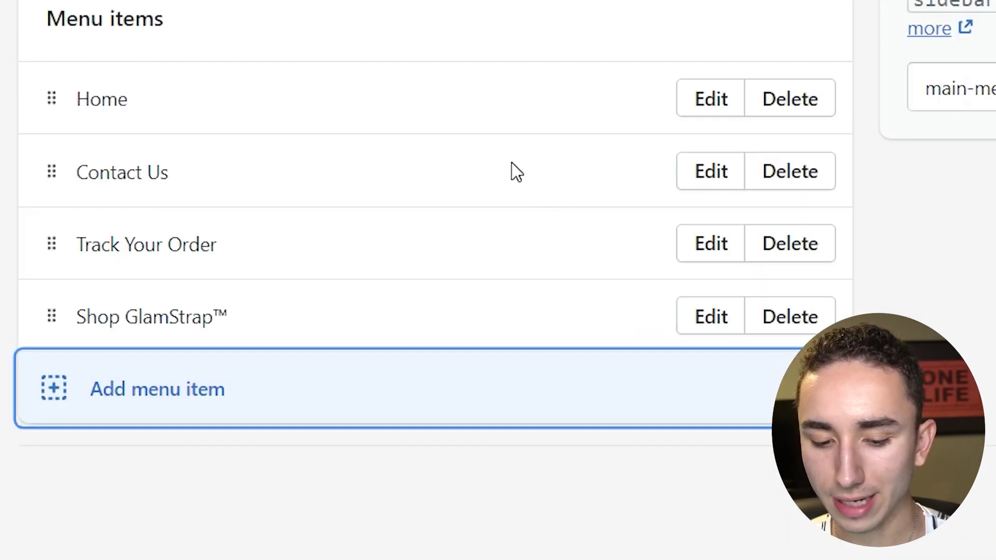
left_click_drag(51, 316, 51, 180)
- Clear the Contact Us menu item's link and relink it to the Contact Us page
left_click(695, 250)
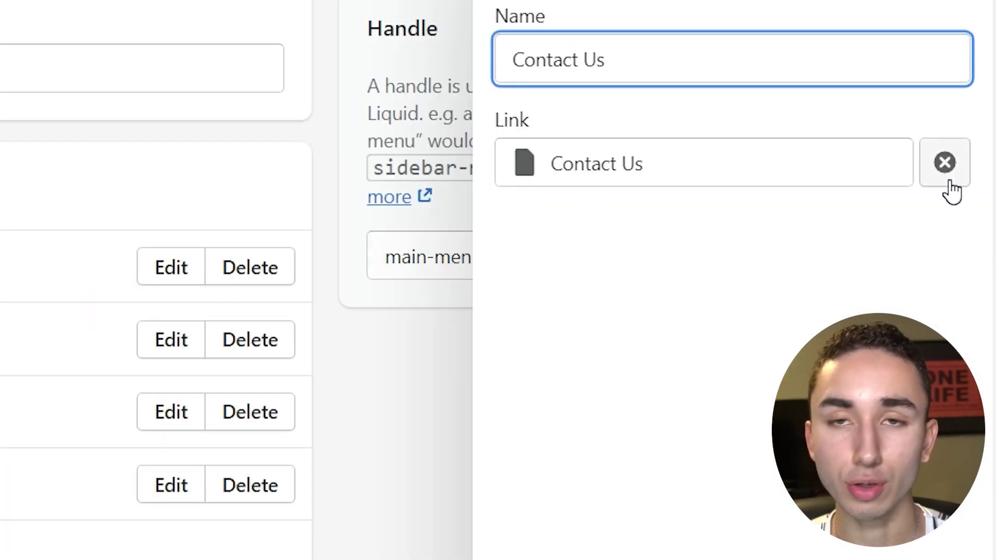
left_click(949, 181)
left_click(818, 157)
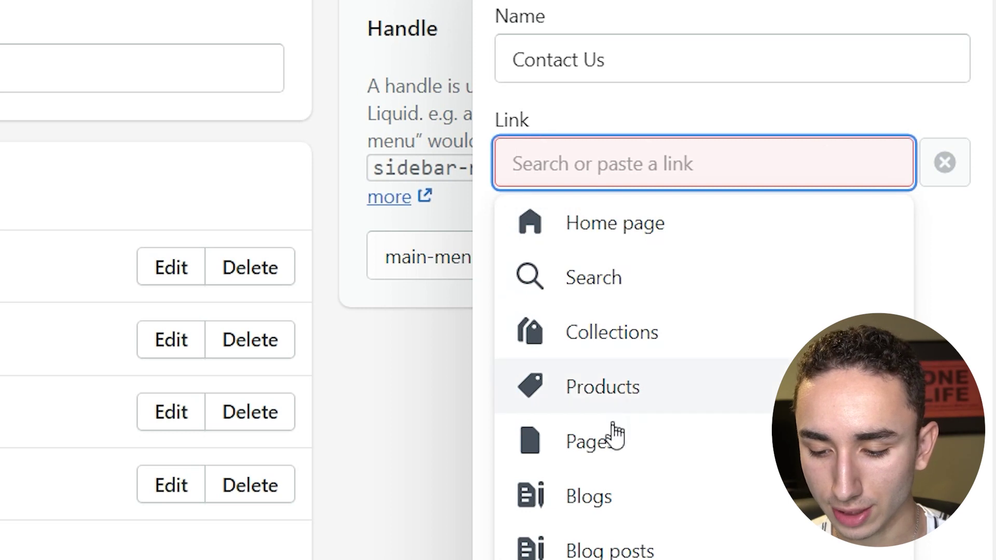
left_click(609, 441)
left_click(677, 350)
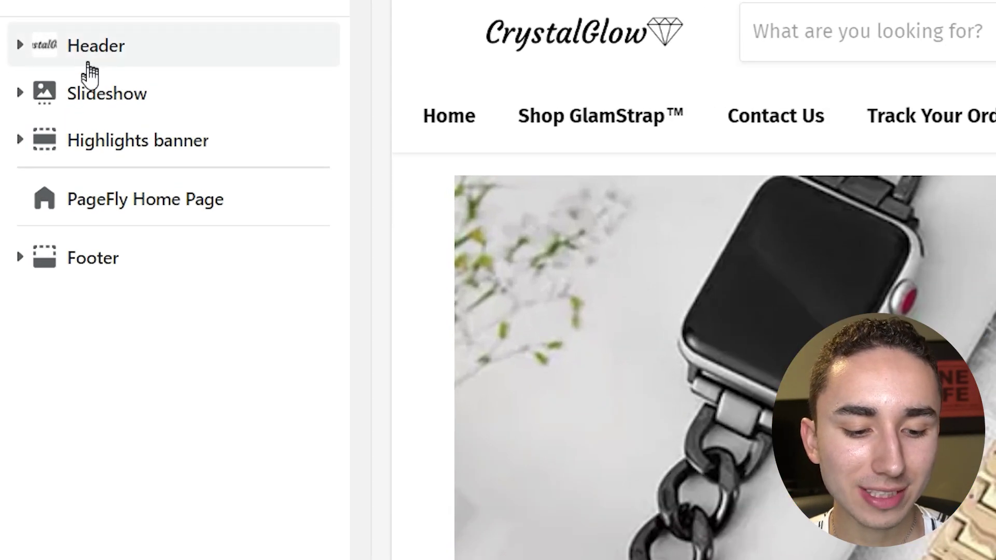
- Replace the CrystalGlow logo in the theme's header with the GlamStrap logo from the image library
left_click(90, 73)
left_click(200, 320)
left_click(184, 425)
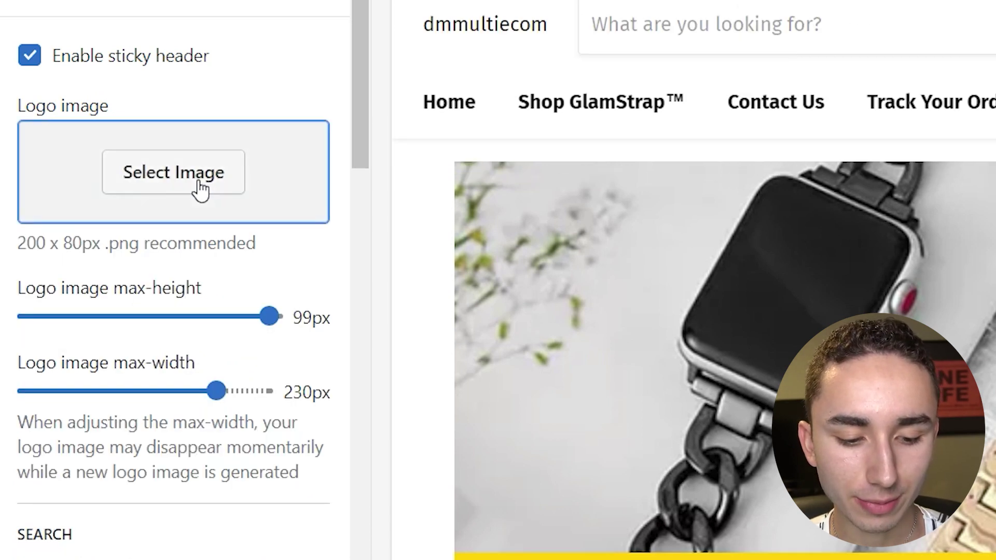
left_click(199, 185)
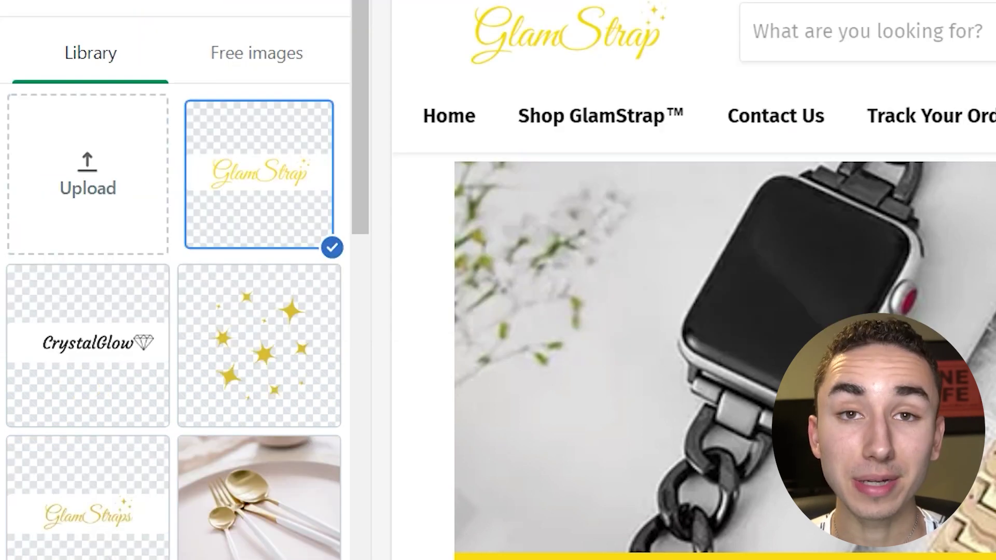
left_click(311, 558)
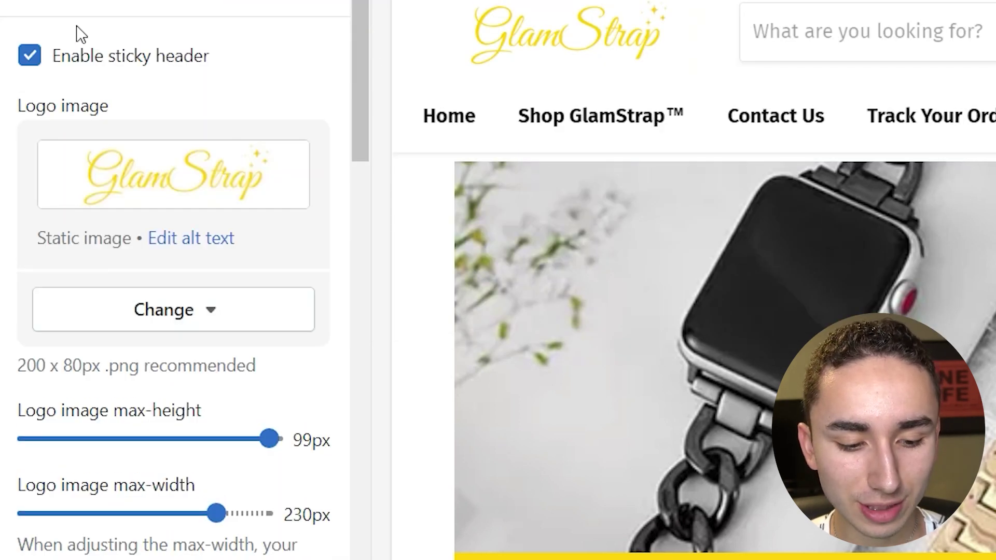
left_click(41, 6)
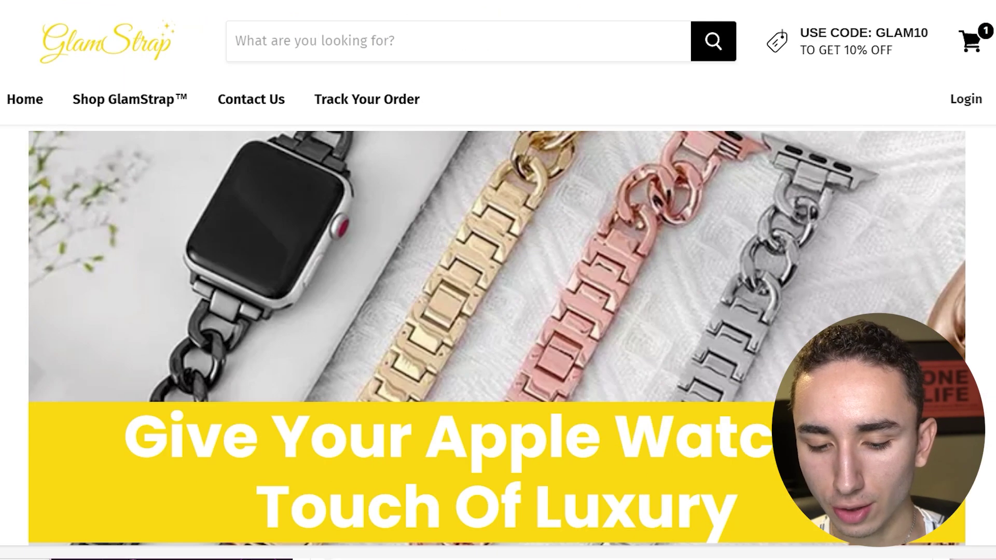
- Review the storefront home page from the hero banner down through its lower sections
scroll(498, 311, "down", 5)
scroll(498, 311, "down", 20)
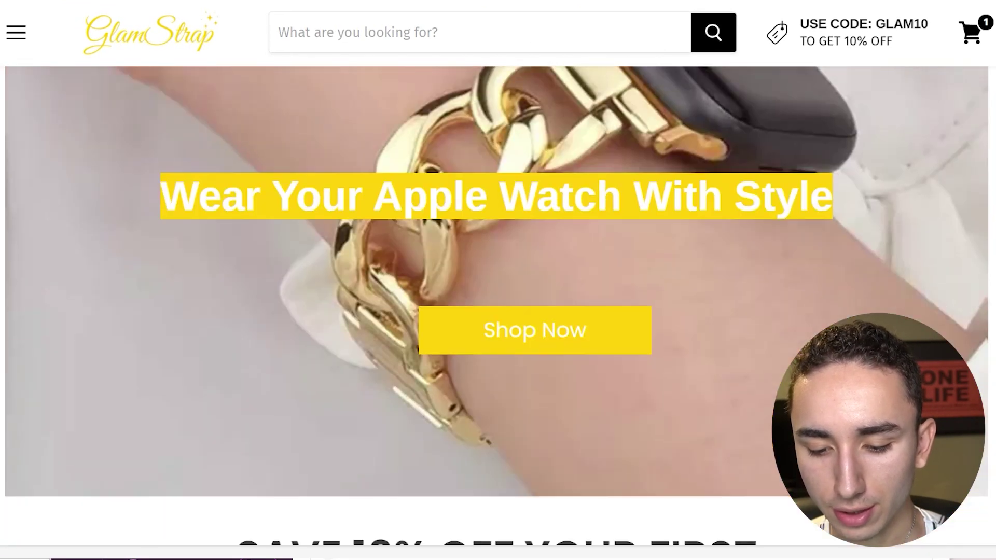
scroll(498, 311, "down", 2)
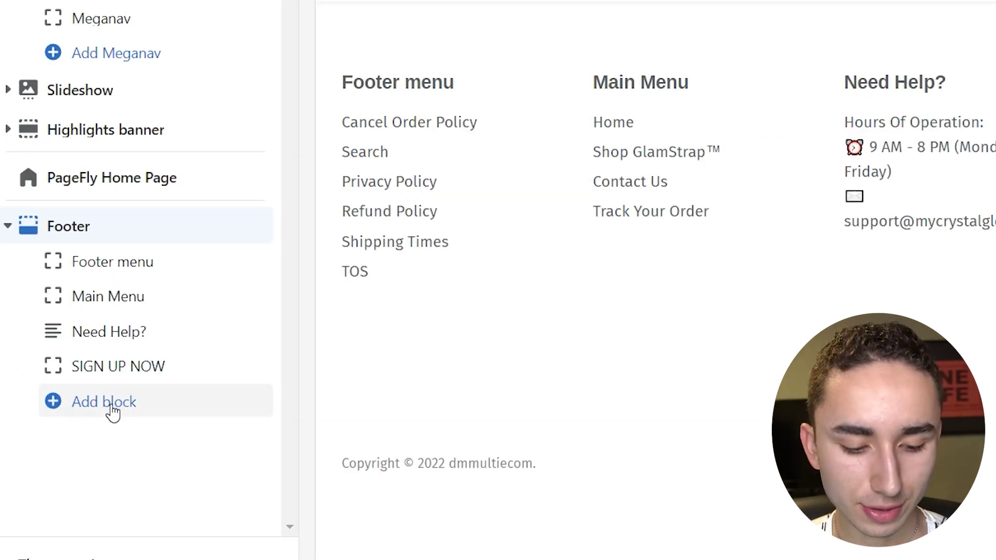
- Add a rich text block to the store's footer and open its settings
left_click(112, 408)
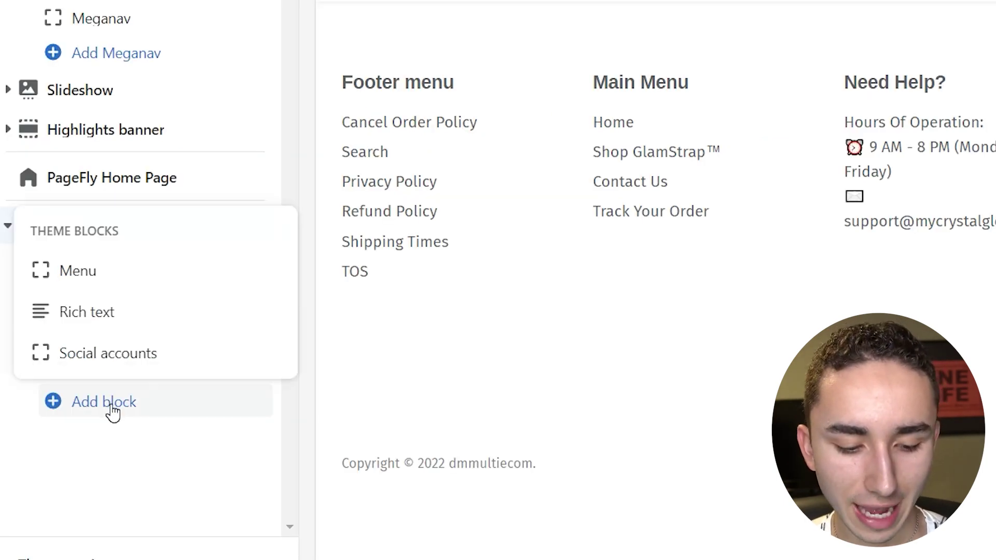
left_click(111, 311)
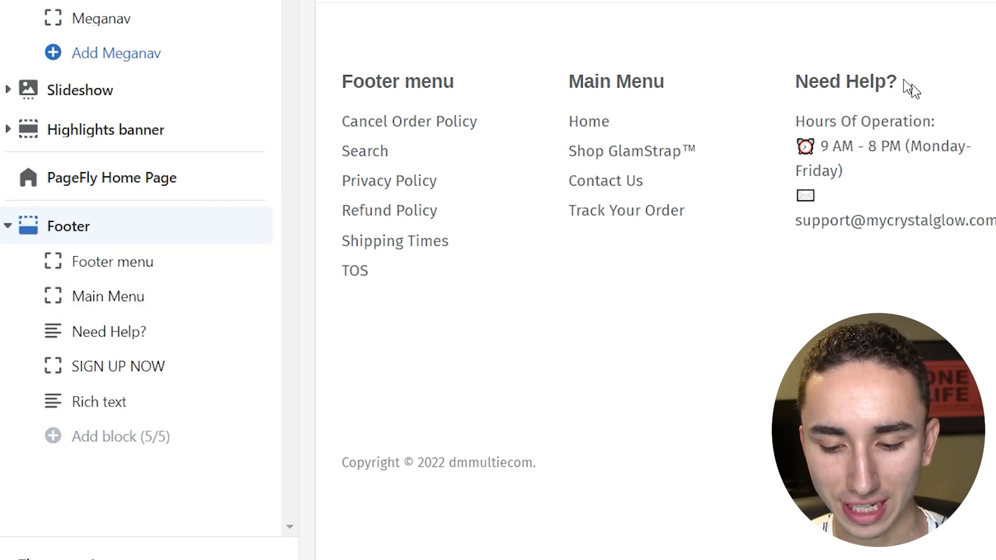
left_click(119, 409)
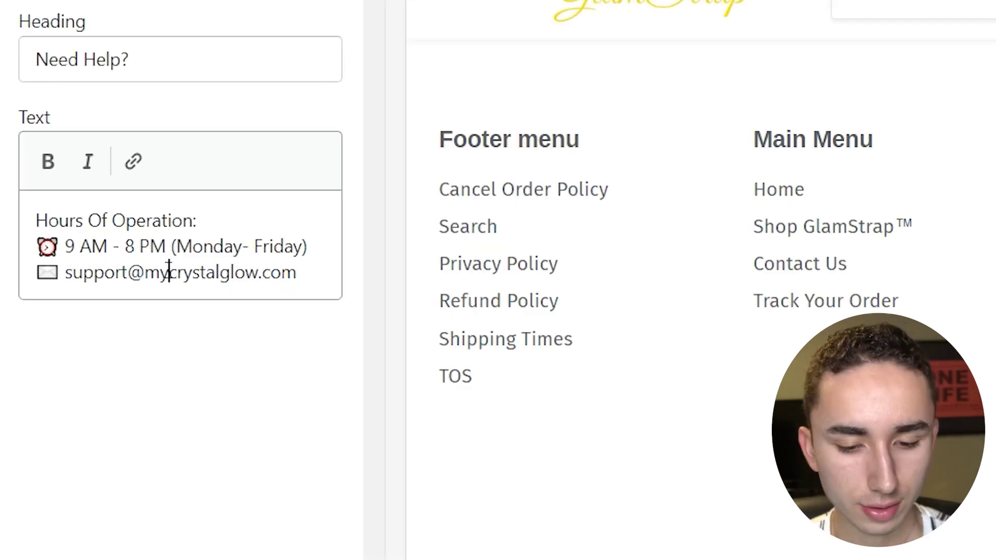
- Replace crystalglow with glamstraps in the support e-mail of the footer's Need Help? block
left_click_drag(170, 272, 261, 278)
type("glamstraps")
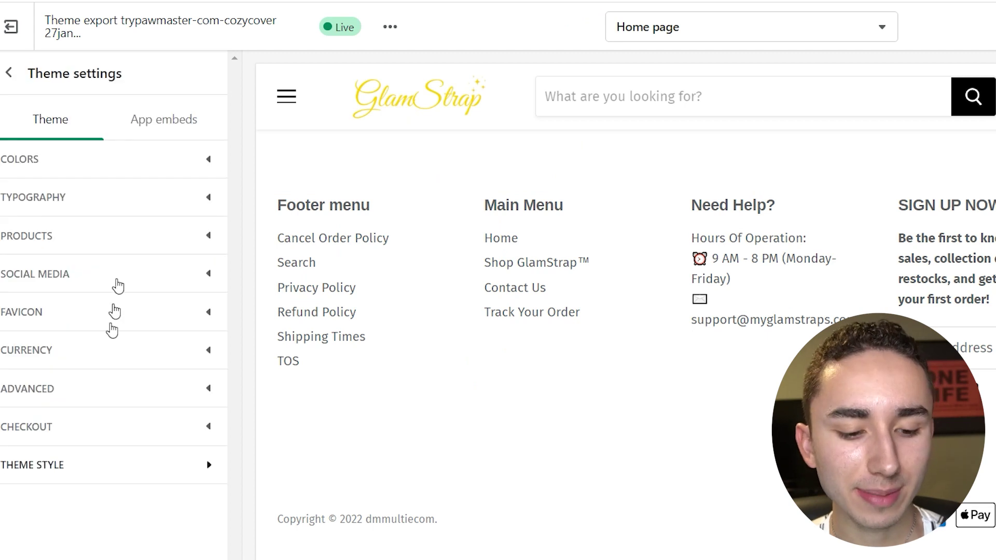
- Set the button background color in the theme's color settings to #FFD10A
left_click(88, 158)
left_click(18, 450)
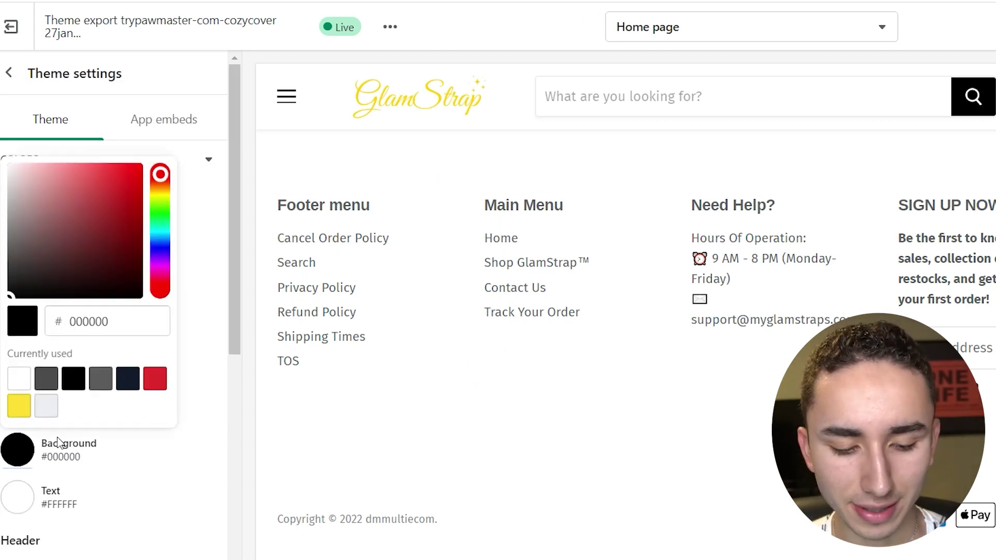
left_click(210, 352)
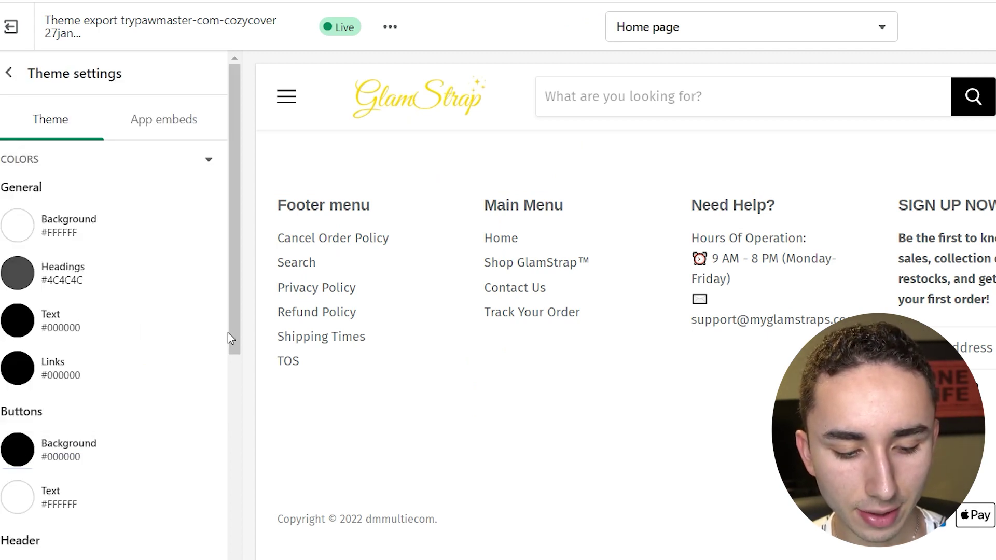
left_click(19, 449)
left_click(63, 330)
type("#FFD10A")
left_click(100, 324)
type("#FFD10A")
key("ctrl+a")
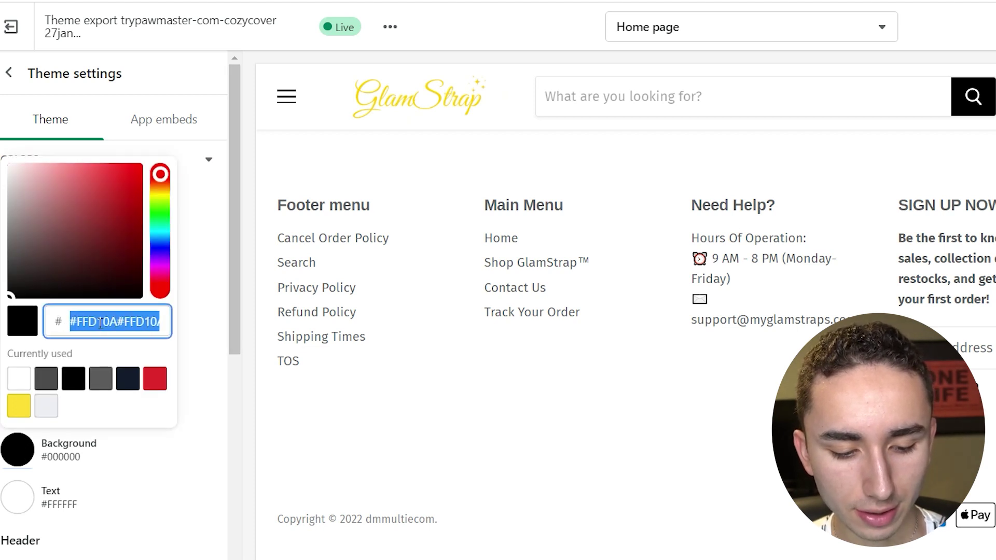
type("FFD10A")
left_click(199, 385)
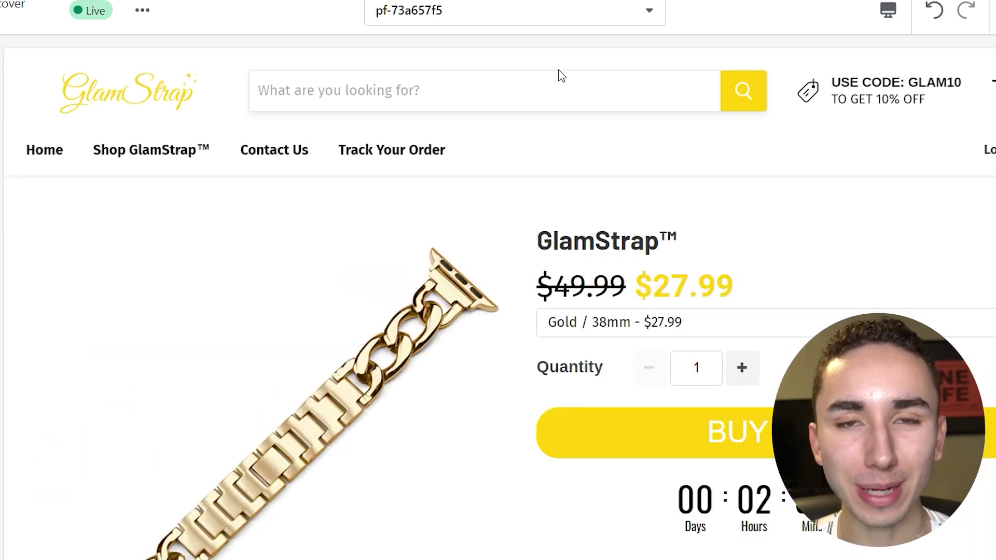
- Open the checkout page in the theme editor and replace its custom logo image with the GlamStrap logo
left_click(596, 9)
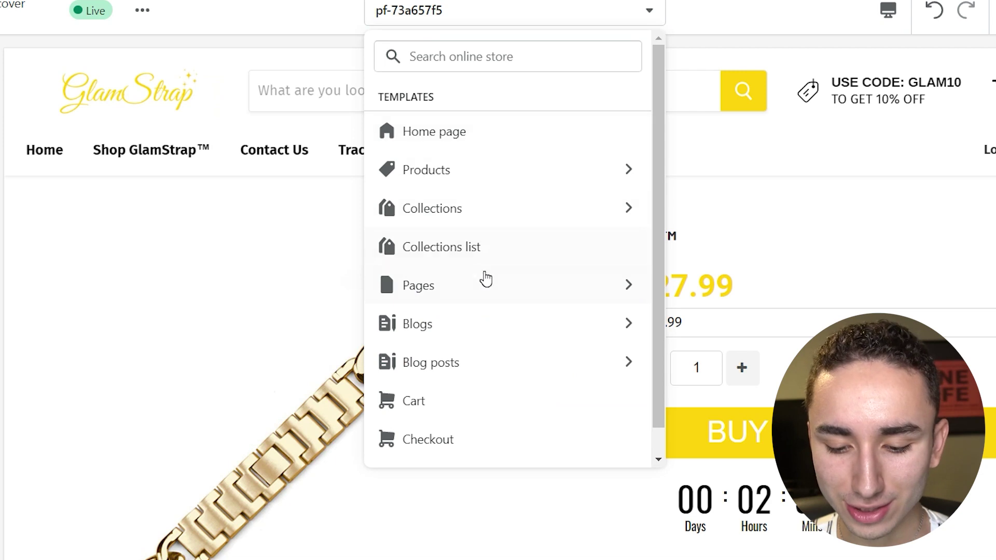
left_click(445, 447)
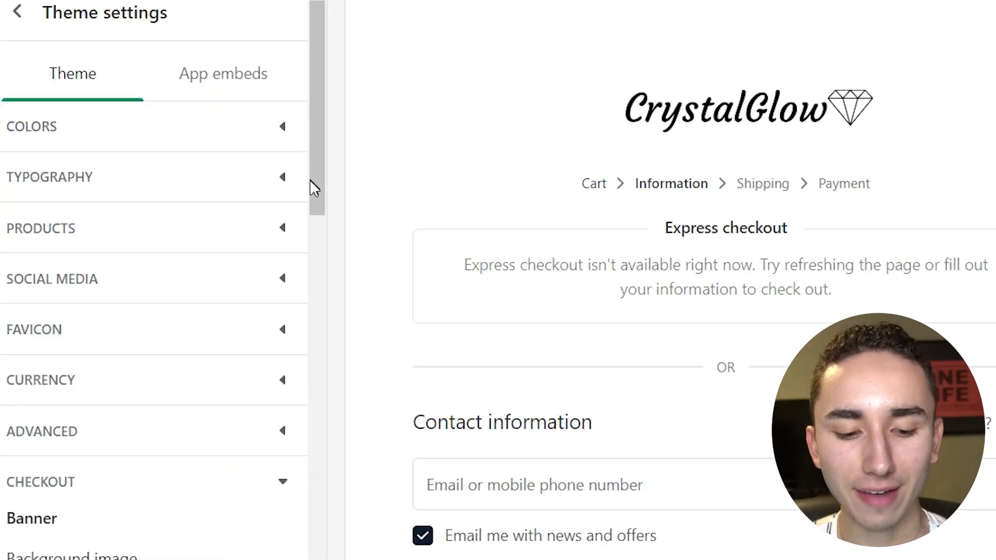
left_click_drag(309, 179, 293, 391)
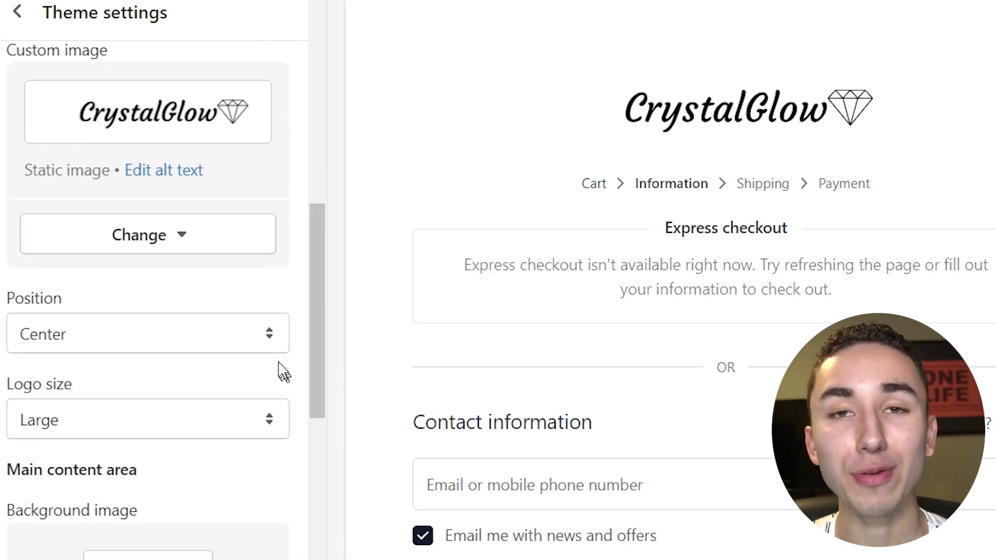
left_click(165, 239)
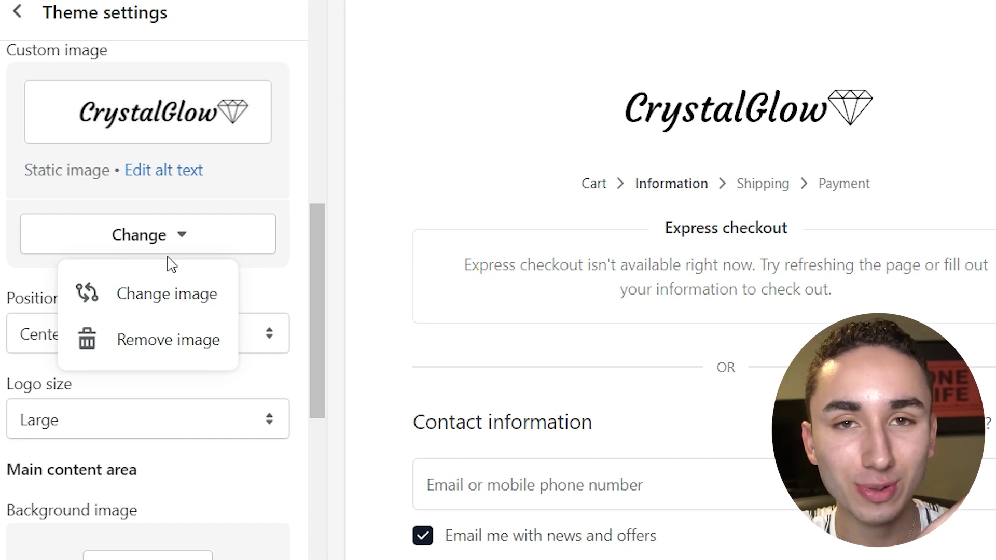
left_click(160, 304)
left_click(195, 179)
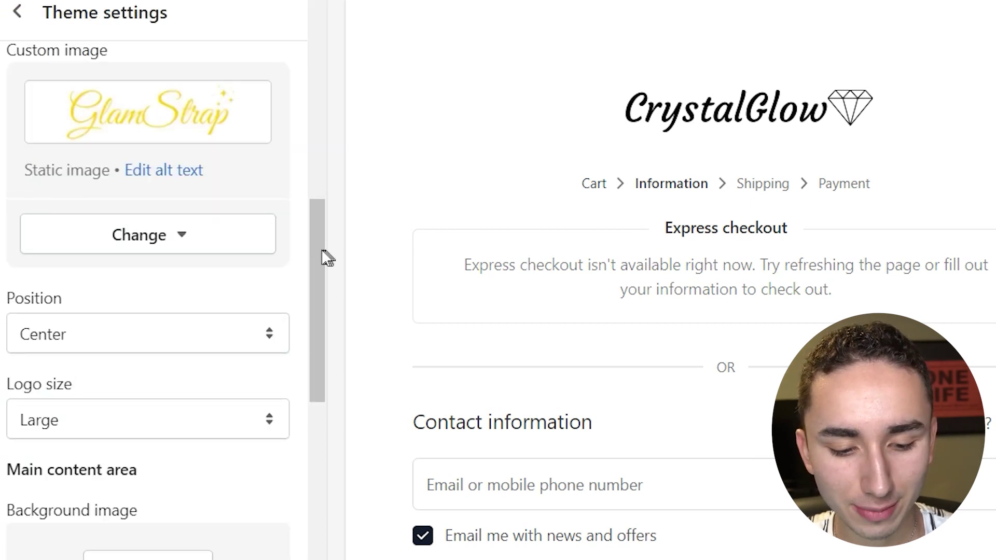
- Set the checkout's accent and button colors to #FFD10A and check the page preview
left_click_drag(311, 296, 270, 555)
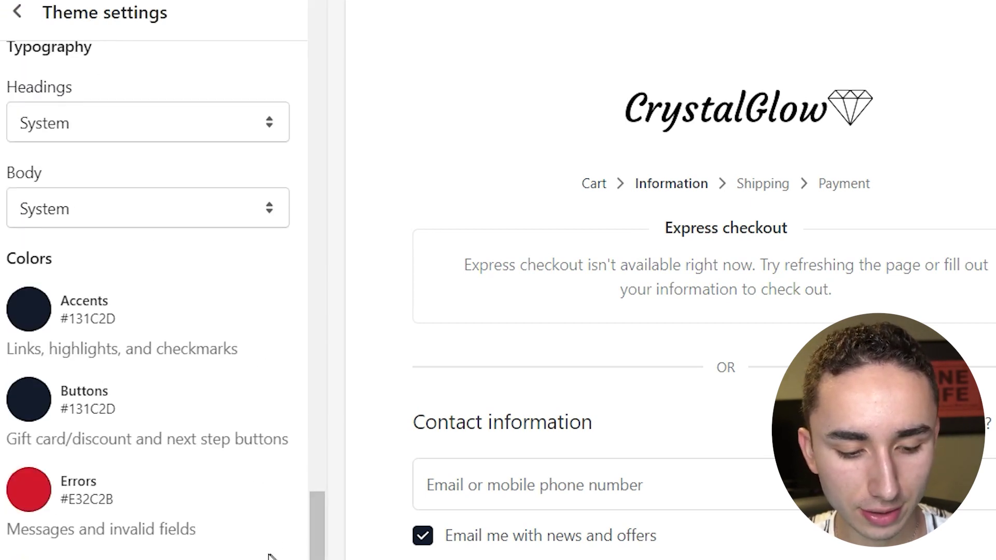
left_click(32, 327)
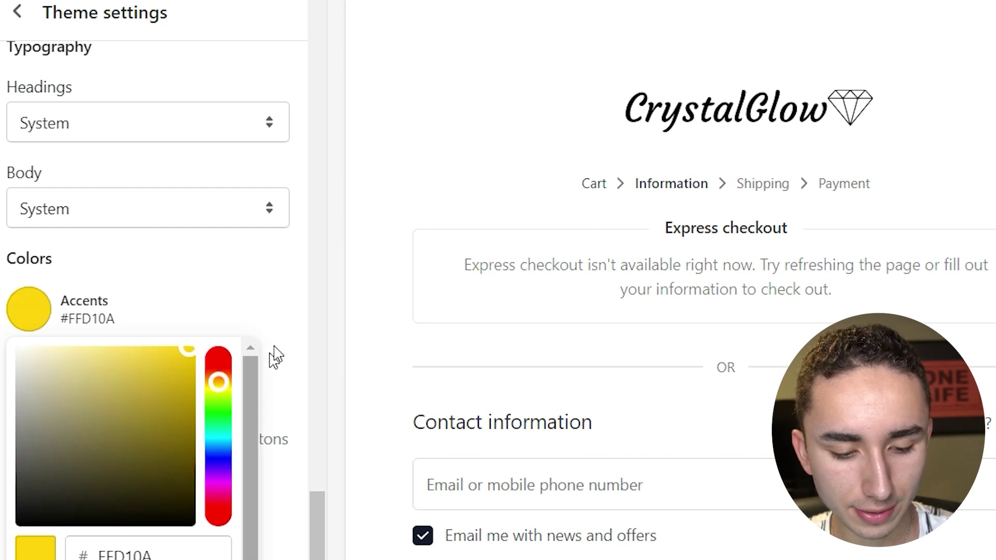
left_click(297, 420)
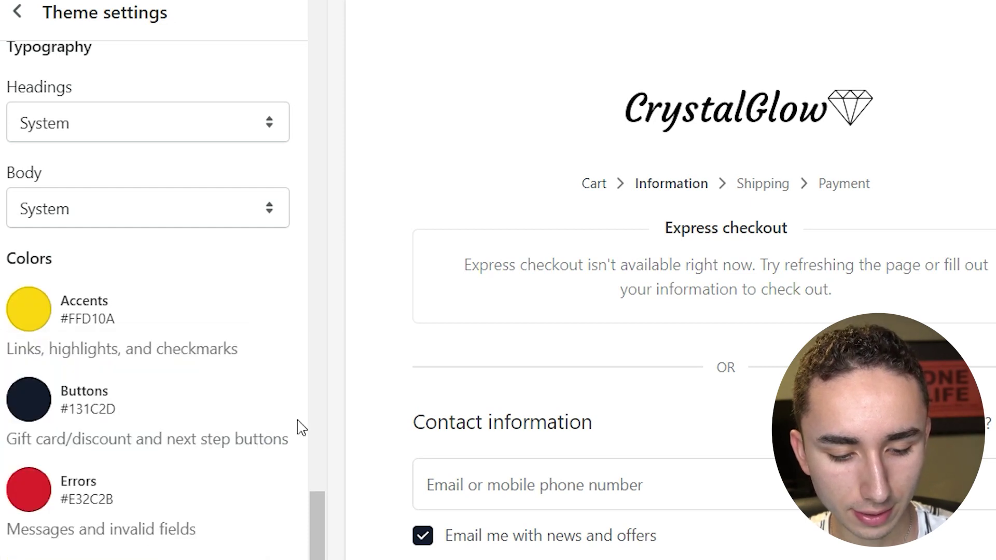
left_click(28, 407)
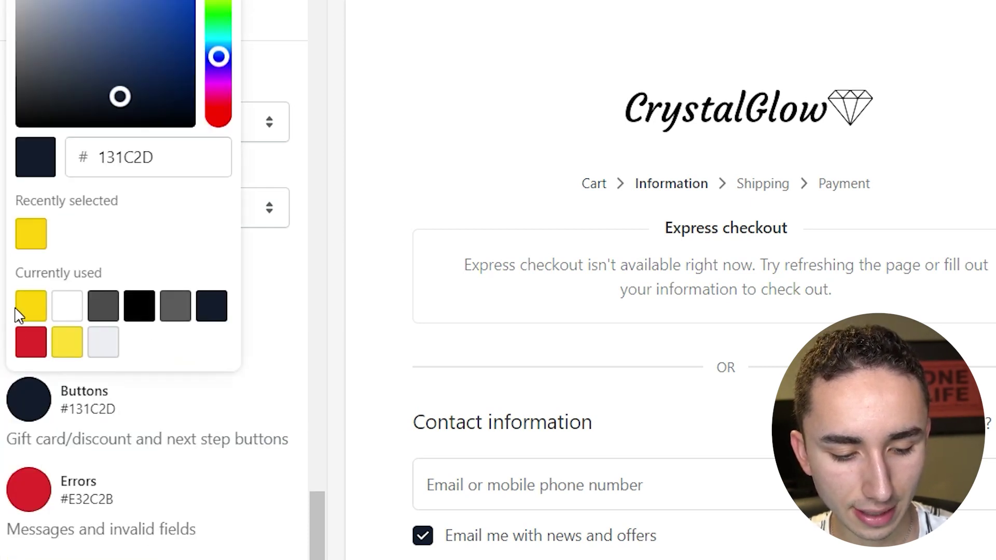
left_click(32, 313)
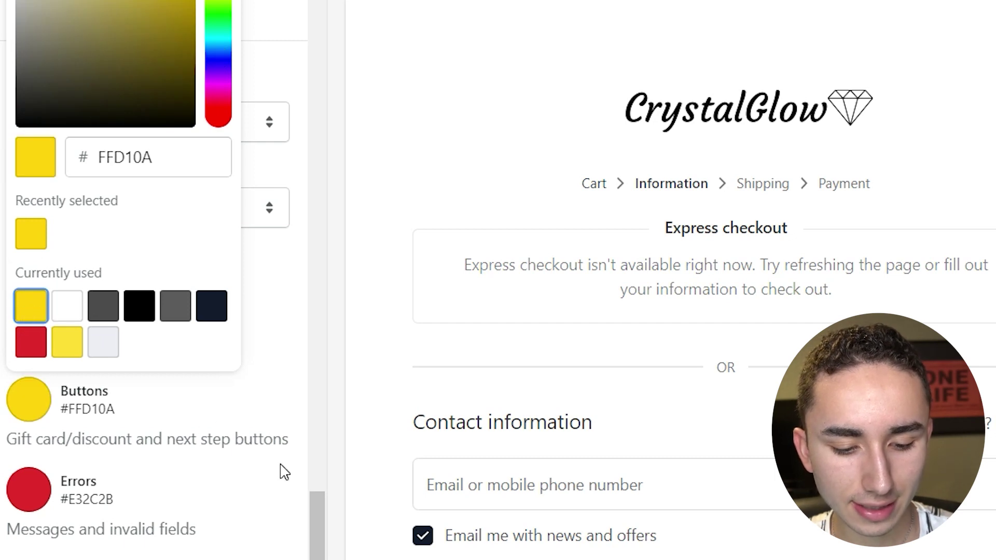
left_click(370, 366)
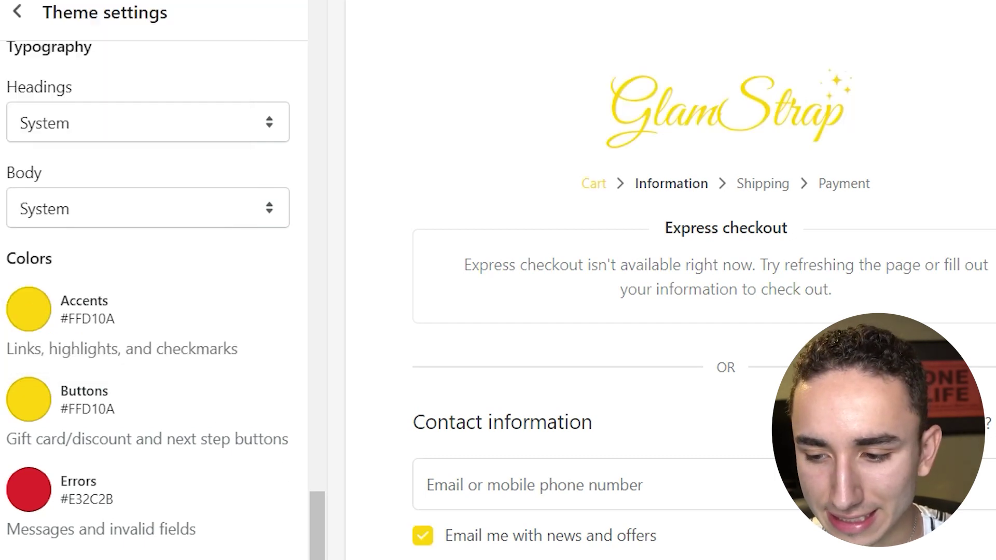
scroll(668, 312, "down", 10)
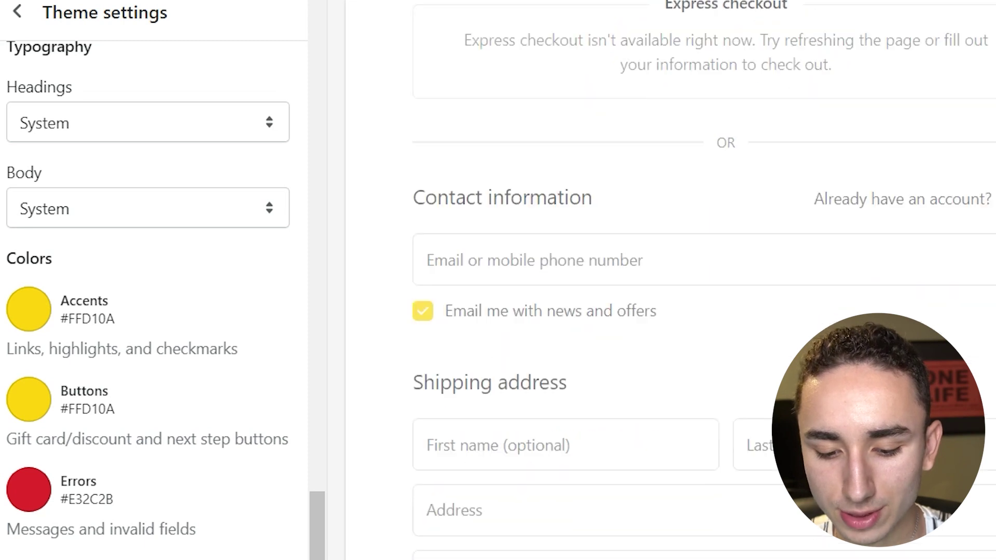
- Review the store's checkout settings from style and customer contact through tipping, order processing, marketing consent and abandoned checkouts
key("ctrl+a")
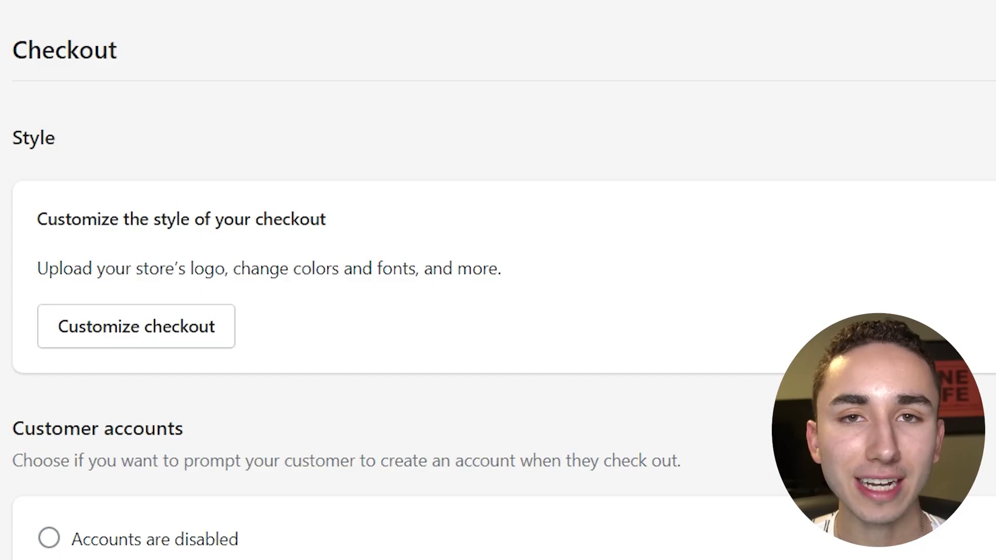
scroll(497, 280, "down", 6)
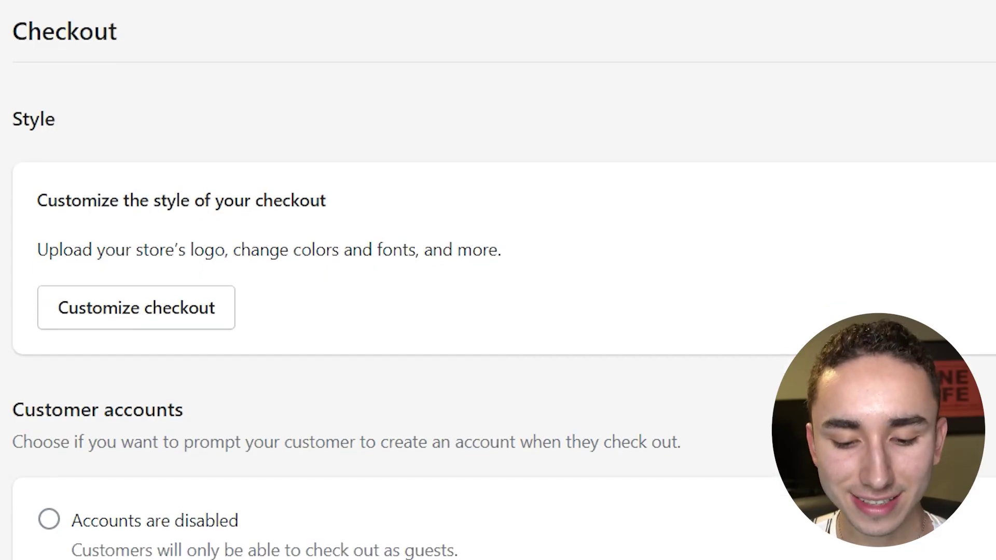
scroll(522, 267, "down", 5)
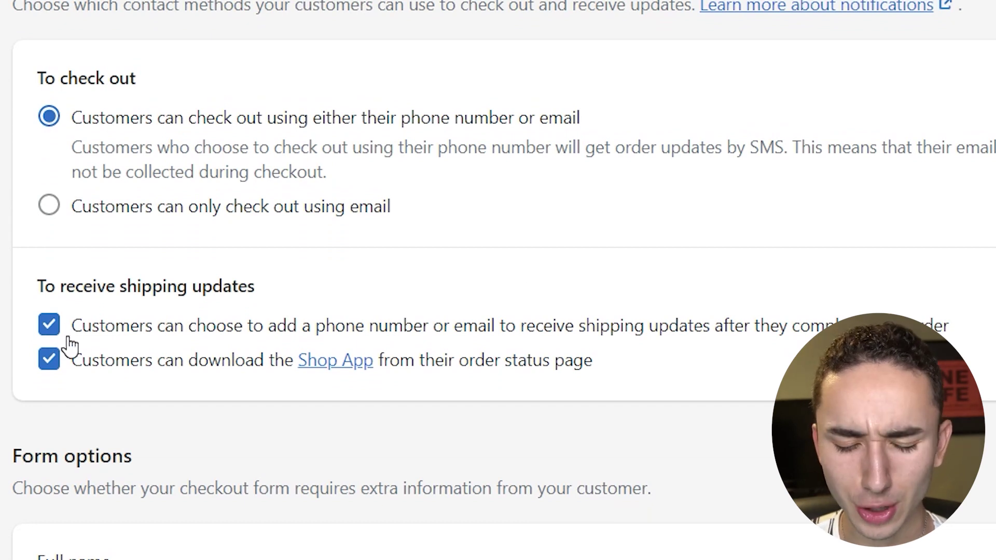
scroll(498, 280, "down", 15)
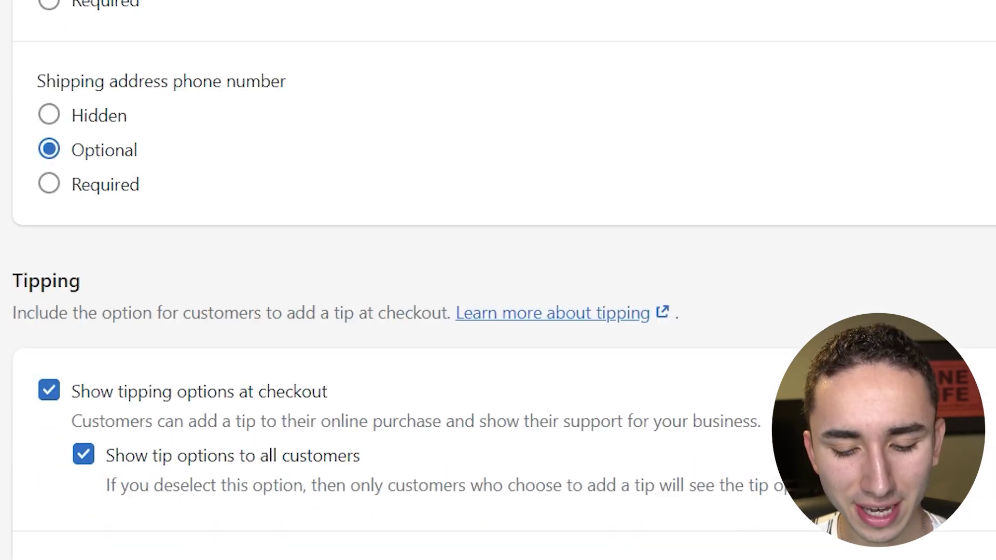
scroll(498, 280, "down", 12)
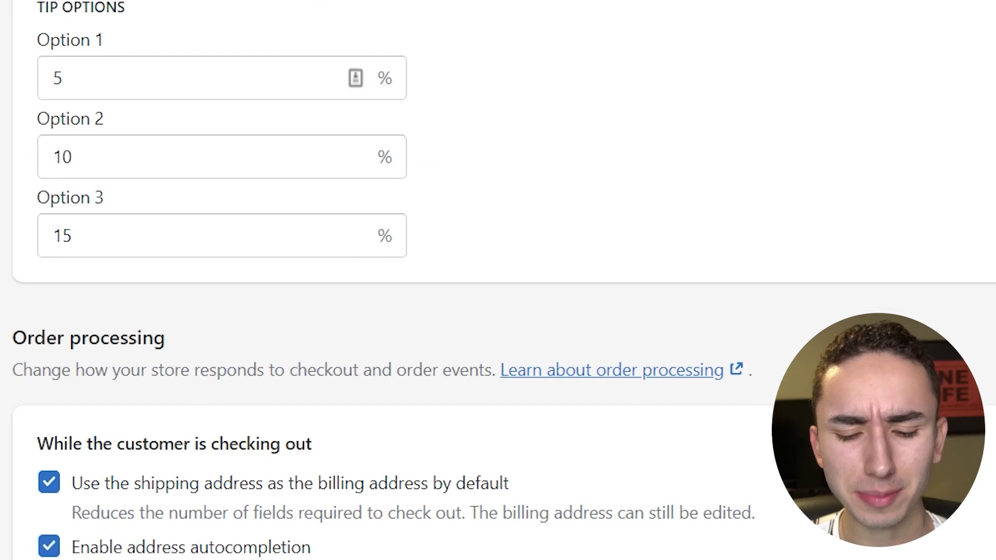
scroll(498, 280, "down", 5)
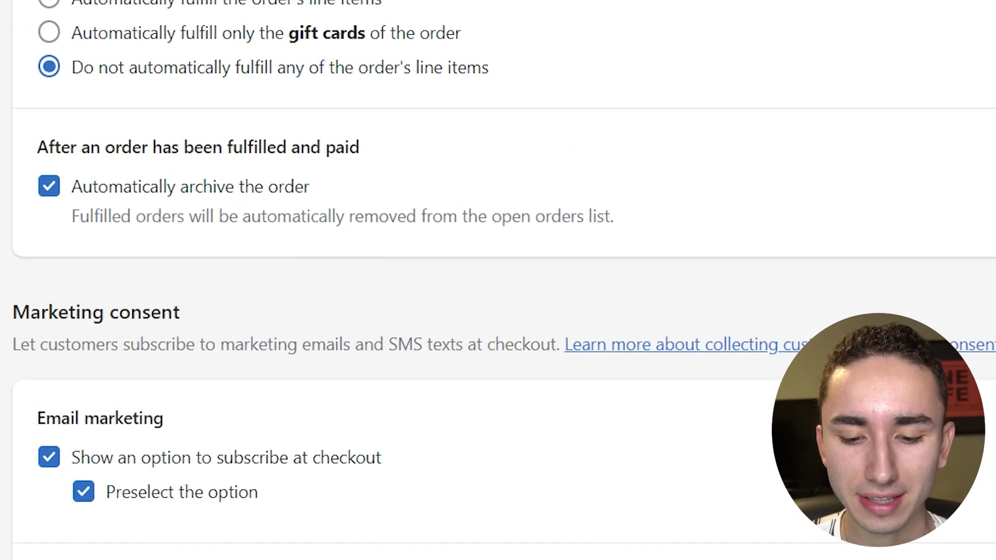
scroll(498, 280, "up", 12)
scroll(498, 280, "down", 3)
scroll(156, 189, "down", 1)
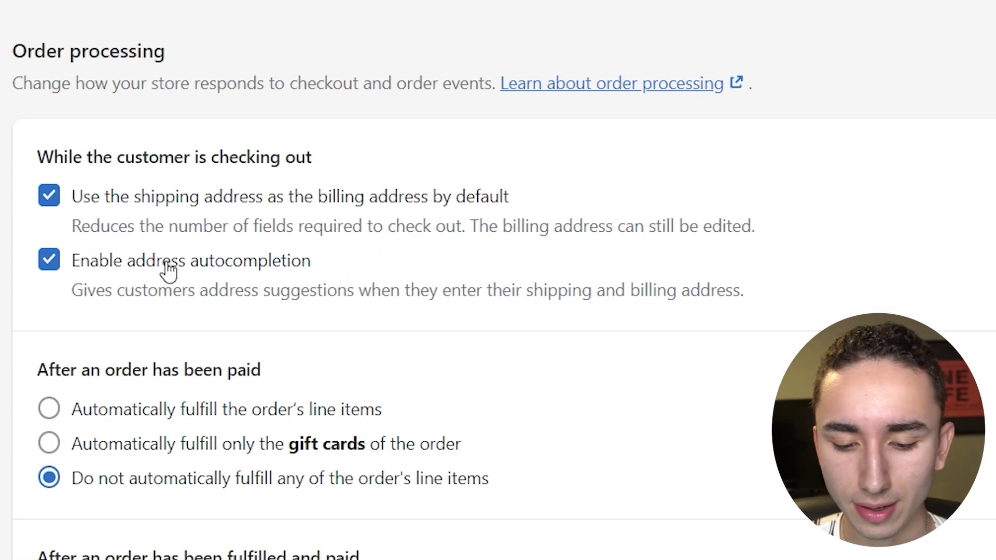
scroll(269, 54, "down", 16)
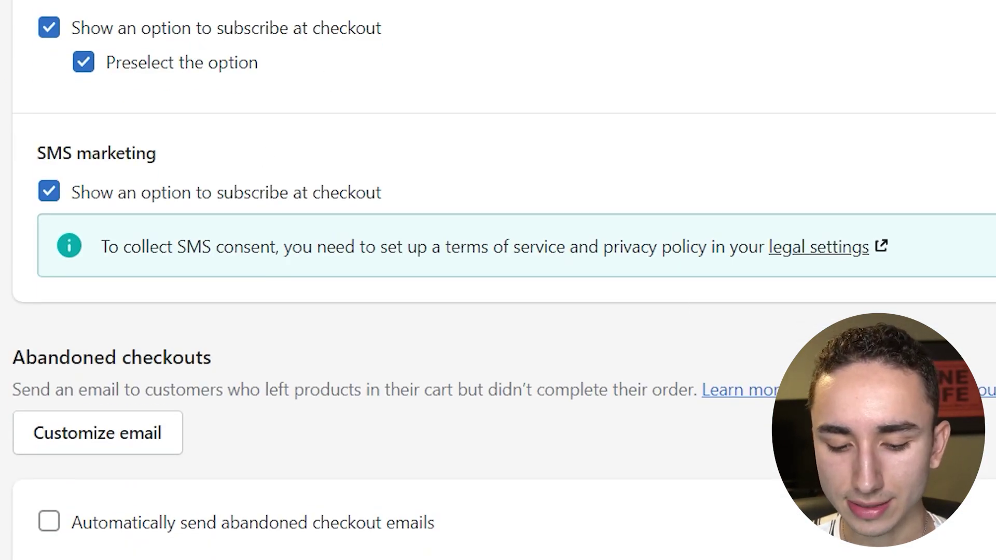
scroll(497, 280, "down", 10)
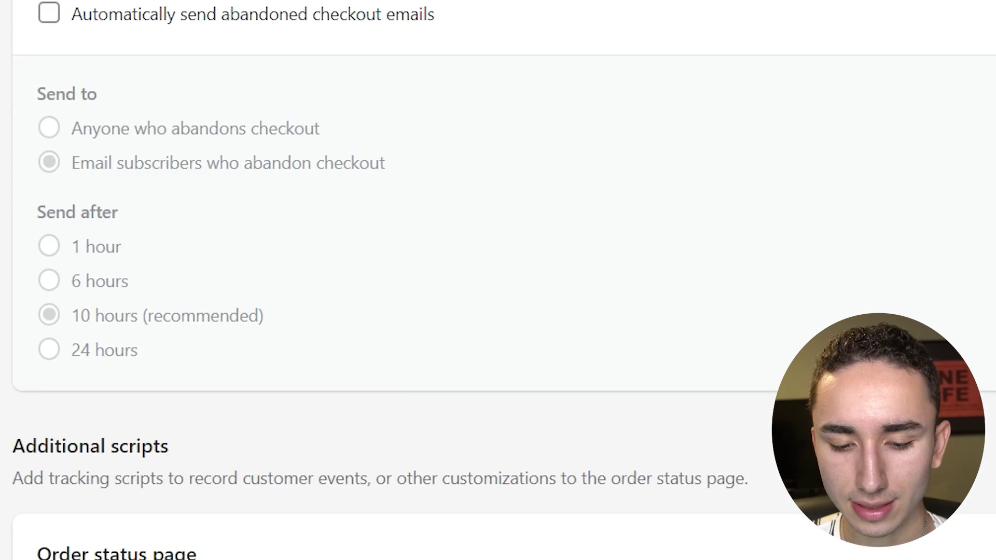
- Try enabling automatic abandoned checkout emails
left_click(184, 25)
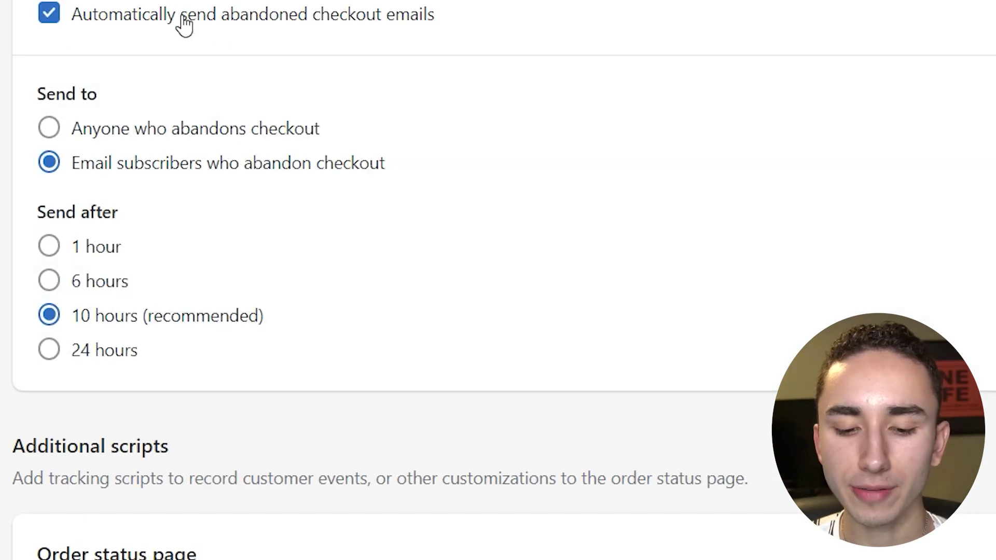
left_click(185, 25)
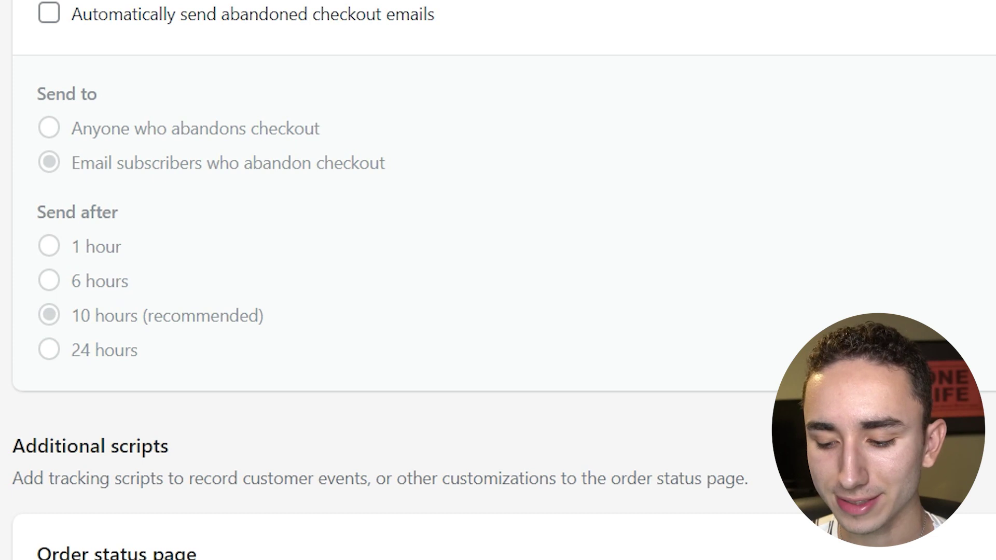
scroll(498, 279, "down", 3)
scroll(497, 280, "up", 20)
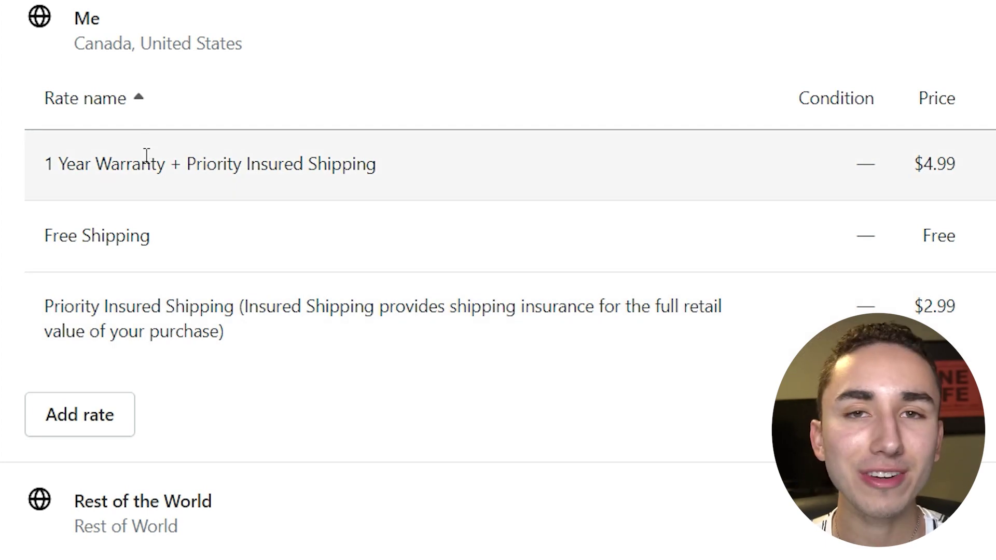
- Try to add a Free Shipping rate priced at $0.00 to the Canada and United States shipping zone
left_click(88, 424)
left_click(220, 318)
type("Free Sh")
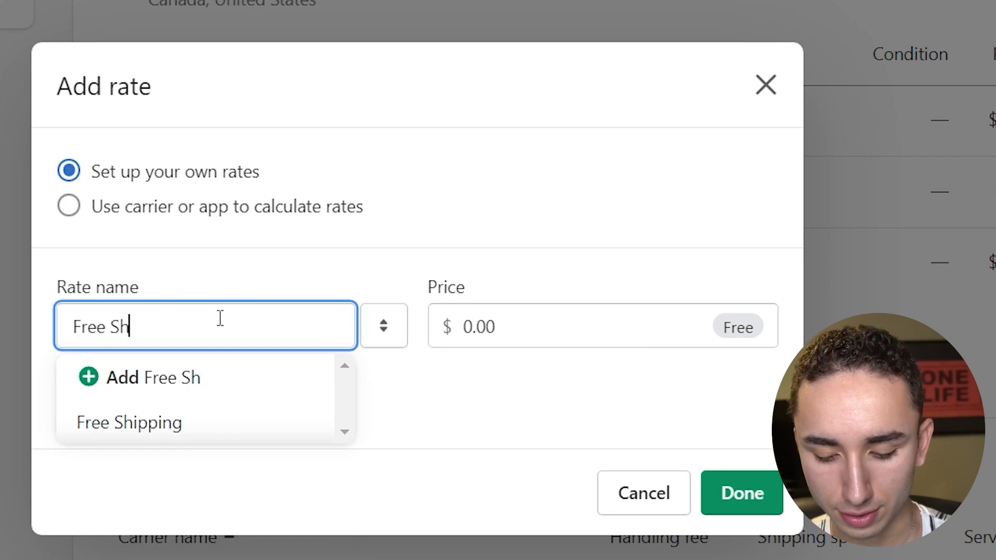
type("ipping")
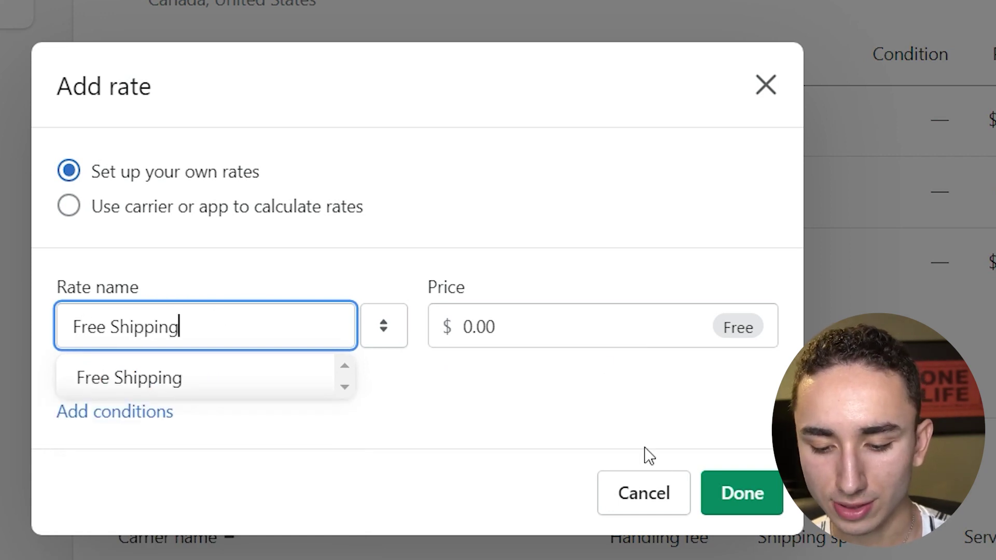
left_click(718, 493)
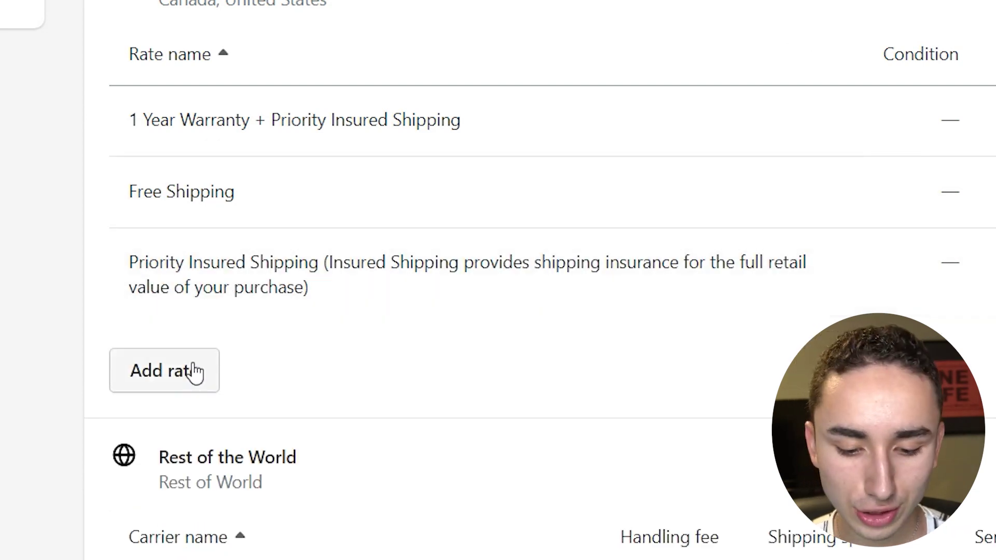
- Add a rate with the existing Priority Insured Shipping name, priced at $2.99, to the Canada and United States zone
left_click(194, 372)
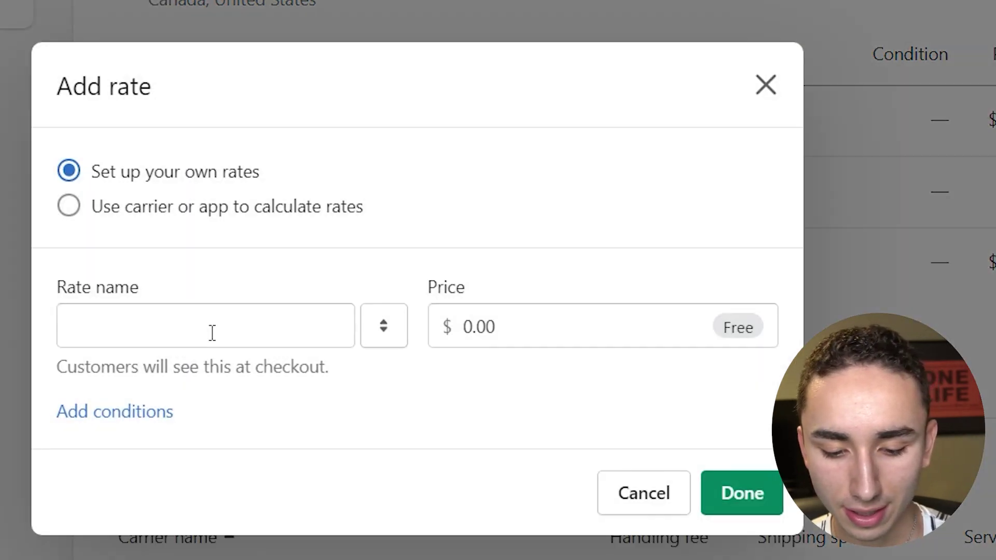
left_click(212, 332)
type("P")
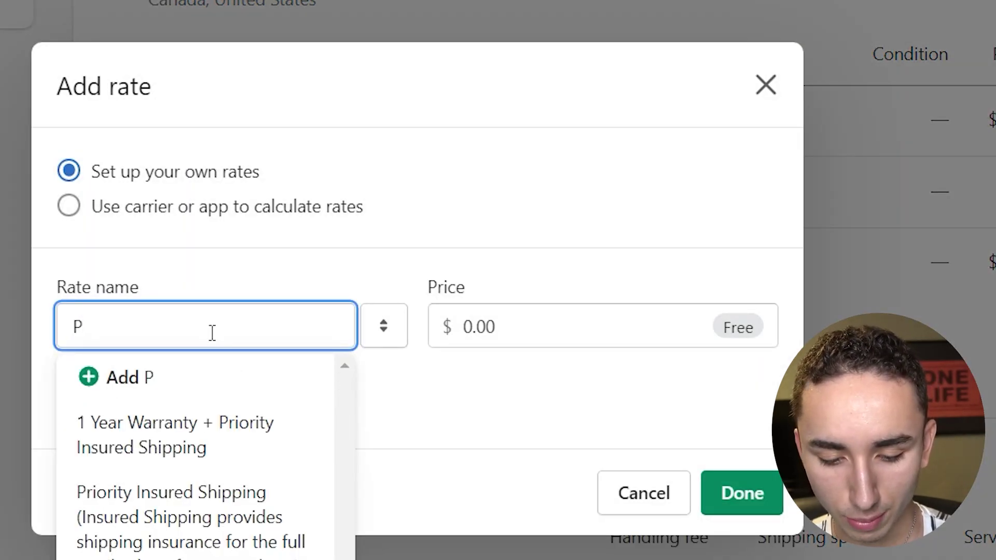
left_click(189, 511)
left_click(549, 325)
type("2.99")
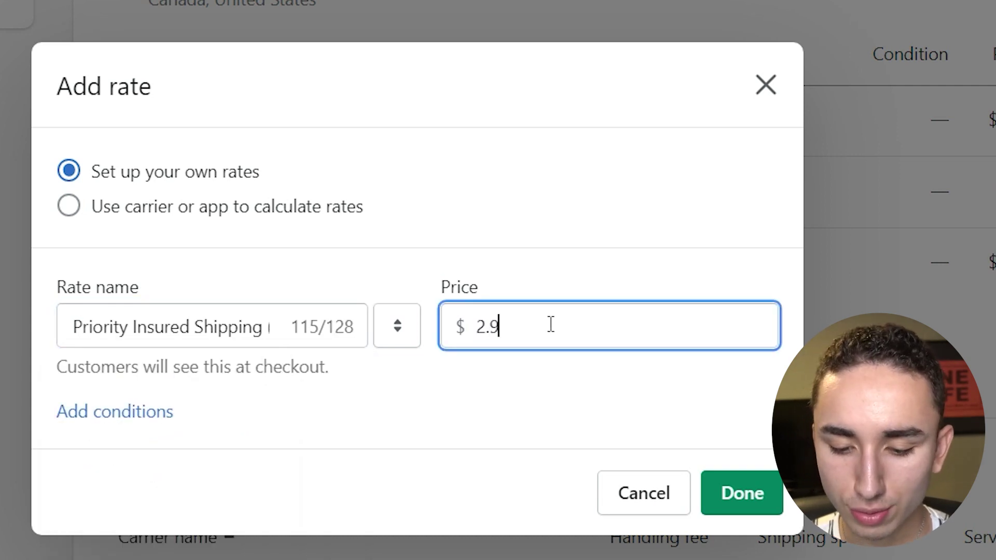
left_click(758, 513)
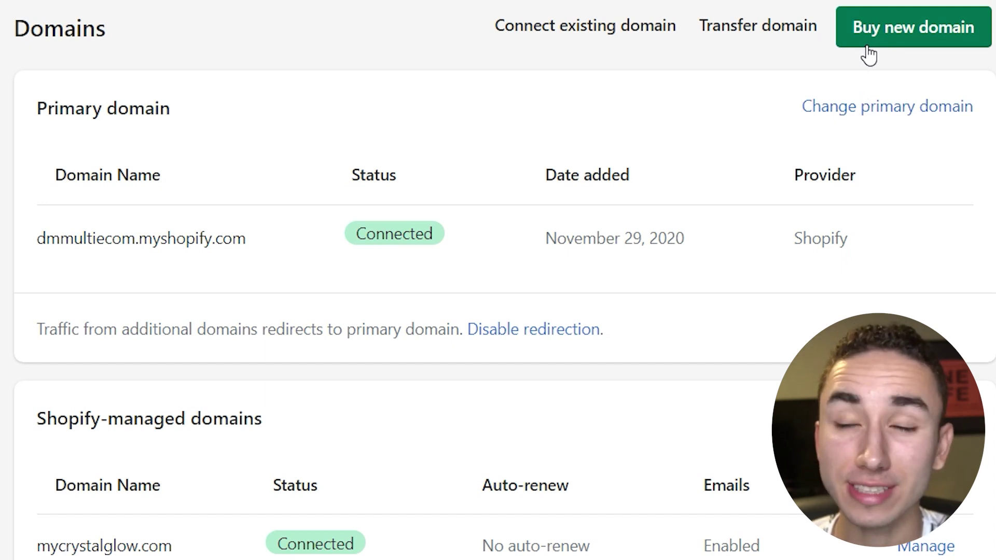
left_click(848, 108)
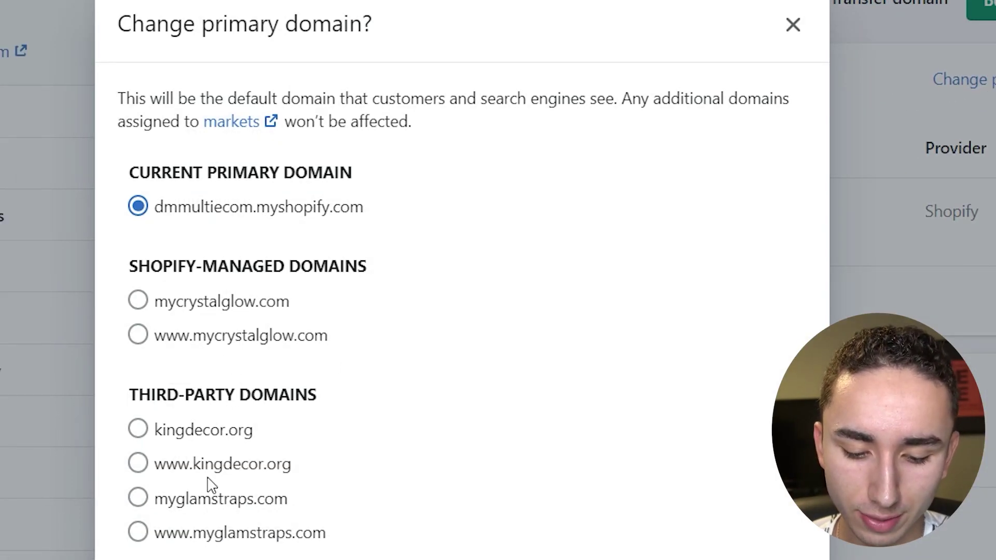
left_click(202, 535)
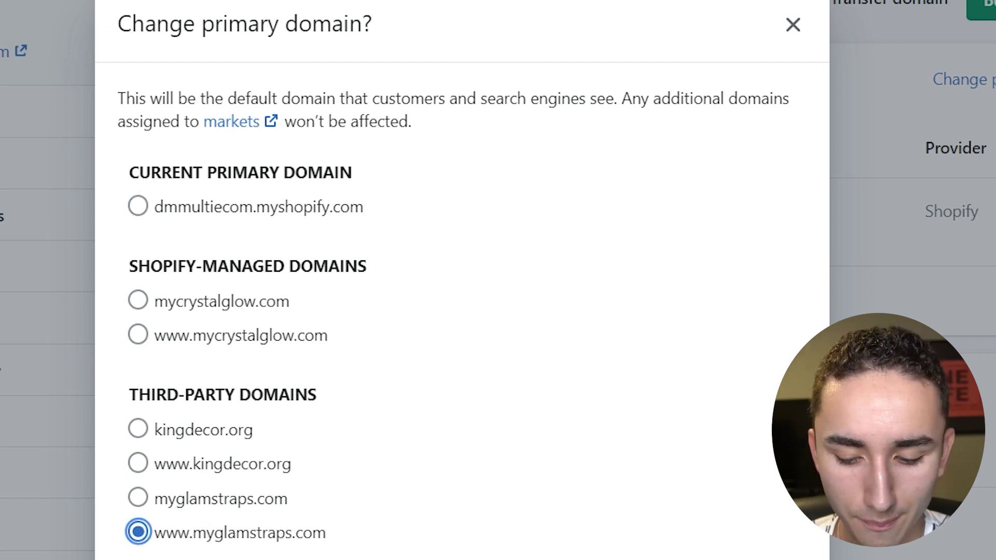
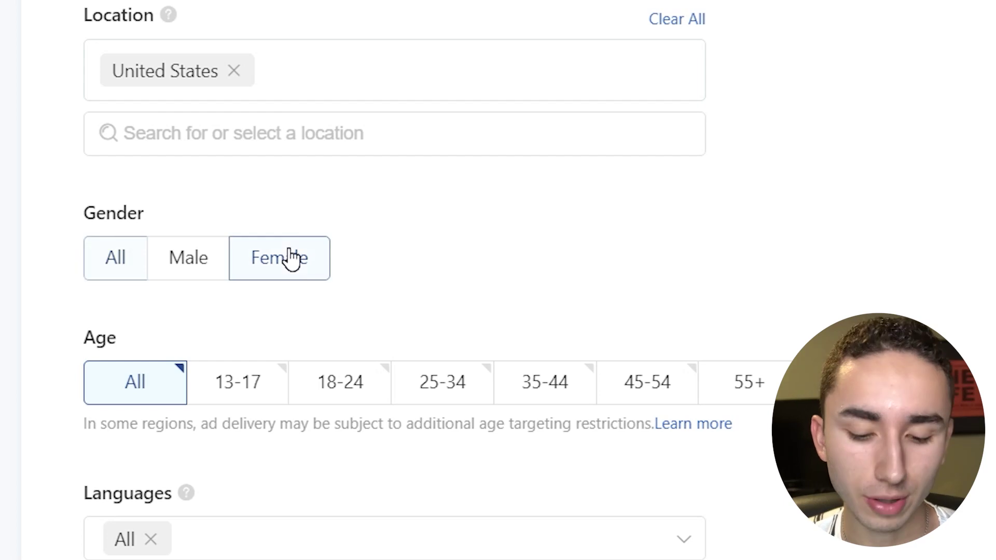
- Limit the ad's targeting to females in the age groups 18-24, 25-34, 35-44, 45-54 and 55+
left_click(315, 387)
left_click(463, 388)
left_click(585, 386)
left_click(674, 393)
left_click(747, 387)
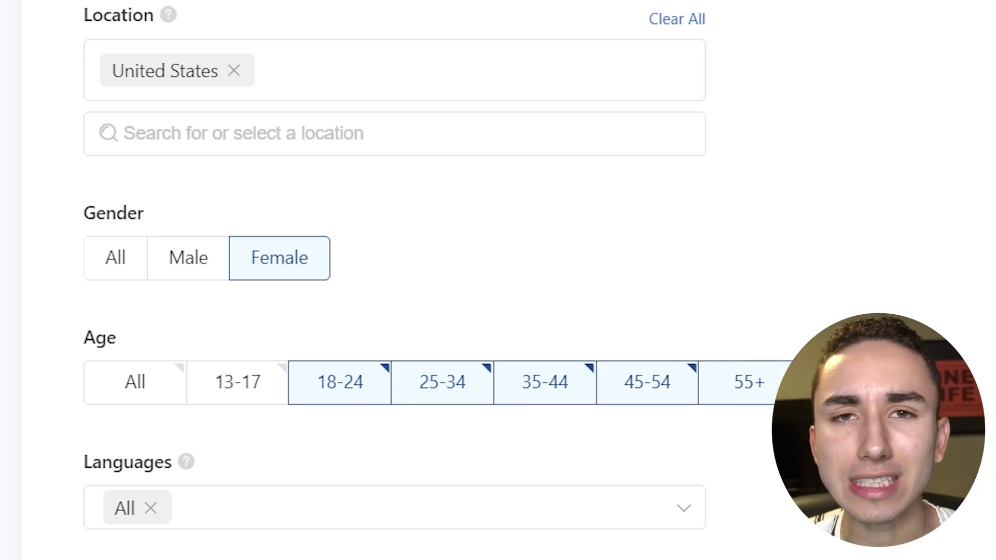
- Search the ad group's interest targeting for "watch"
scroll(953, 215, "down", 10)
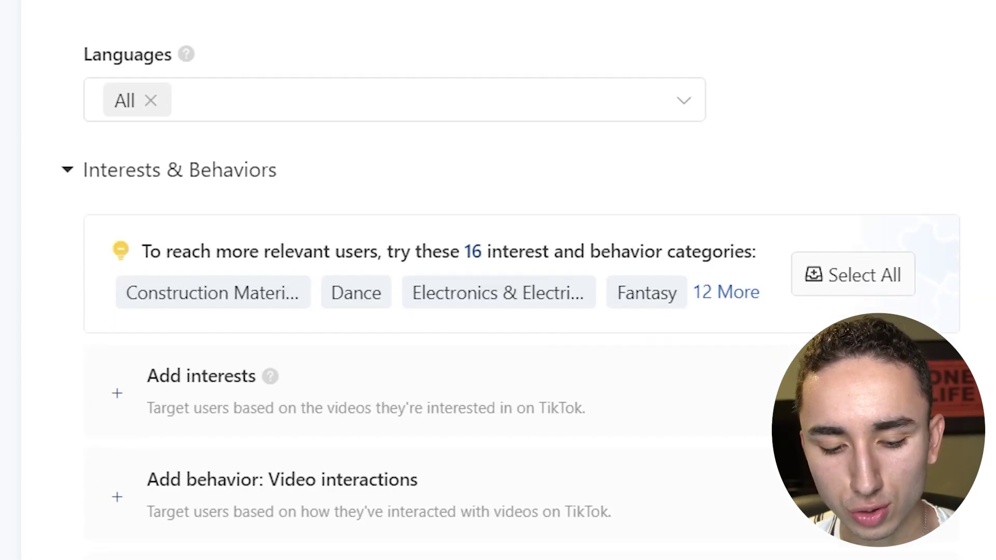
left_click(703, 136)
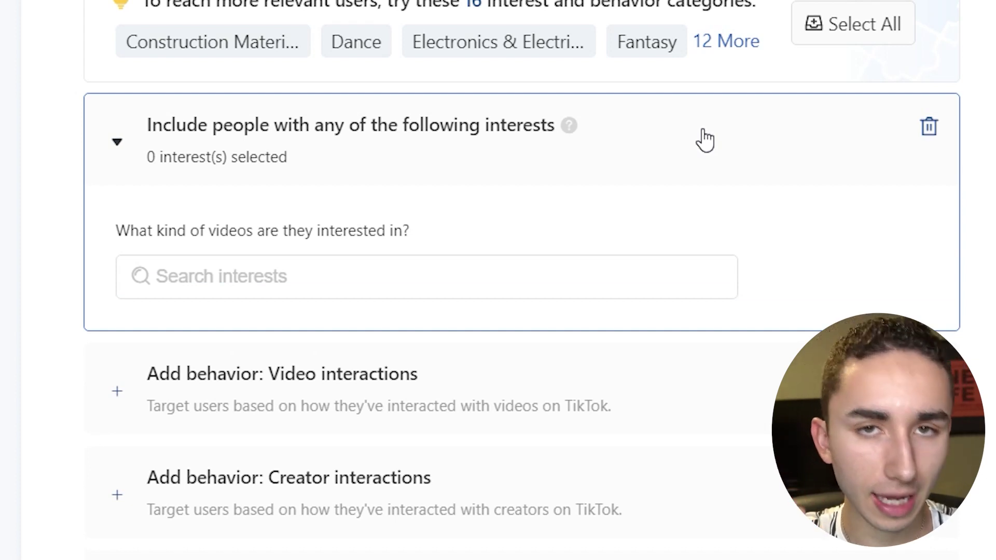
left_click(337, 291)
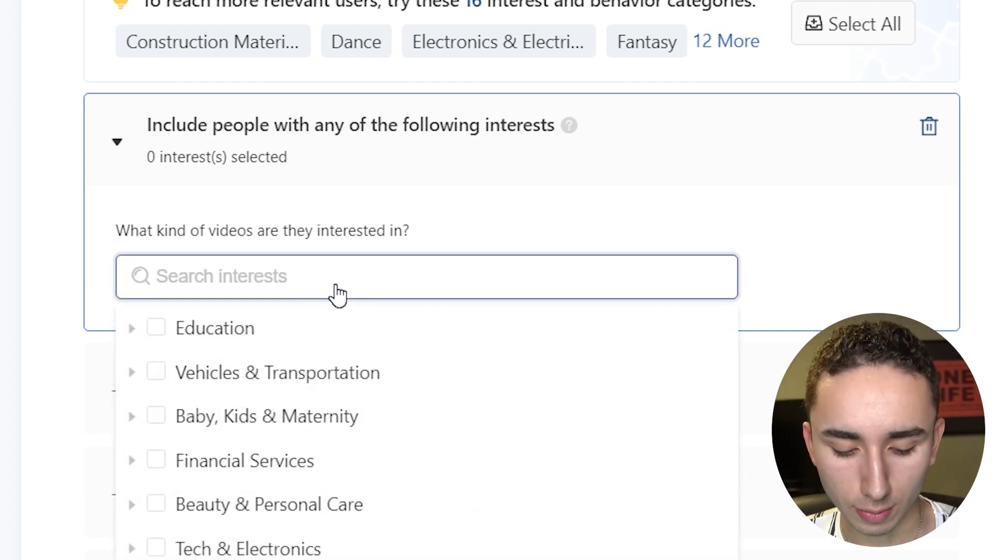
type("watch")
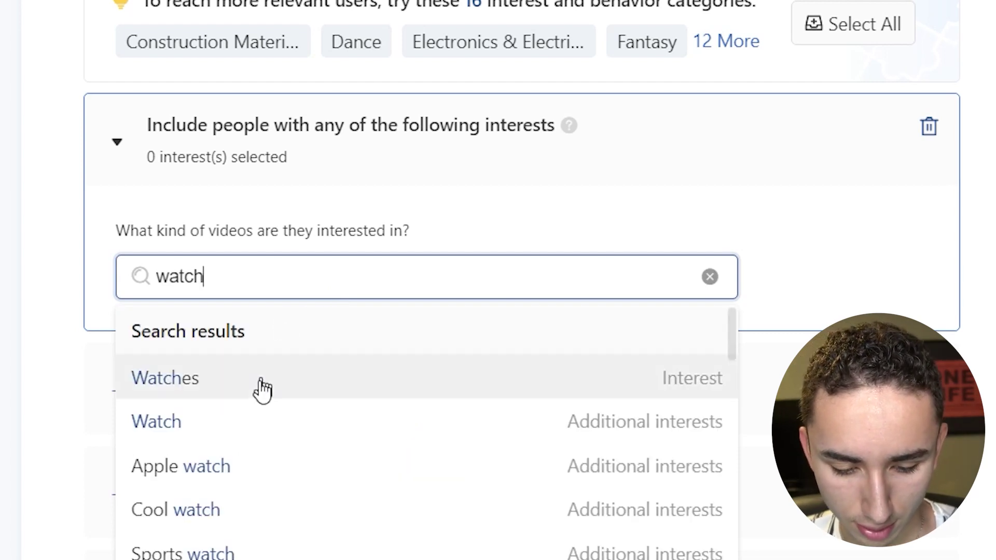
mouse_move(262, 395)
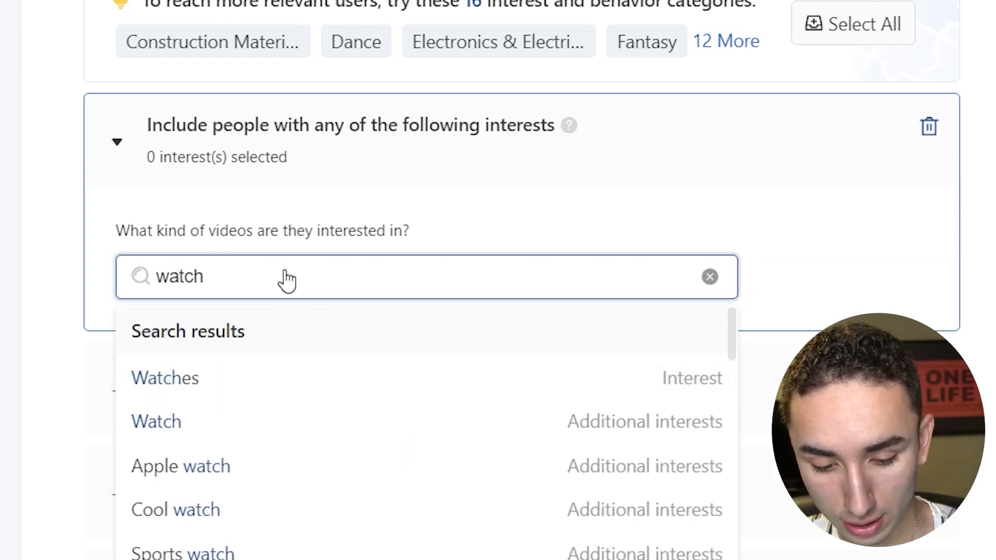
- Search the interests for "tech" and add Wearable Tech Devices to the ad group's targeting
key("BackSpace")
key("BackSpace")
key("BackSpace")
key("BackSpace")
key("BackSpace")
type("tech")
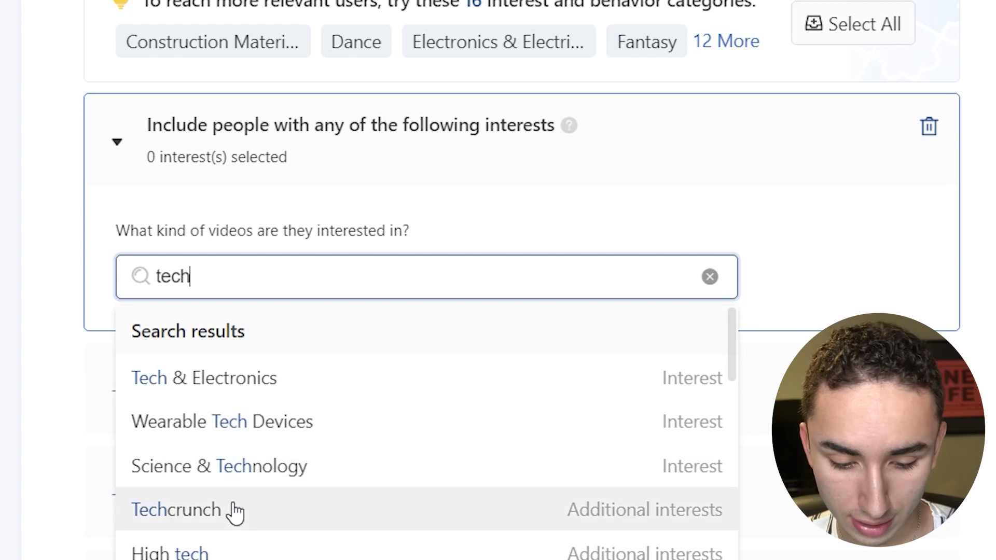
left_click(425, 425)
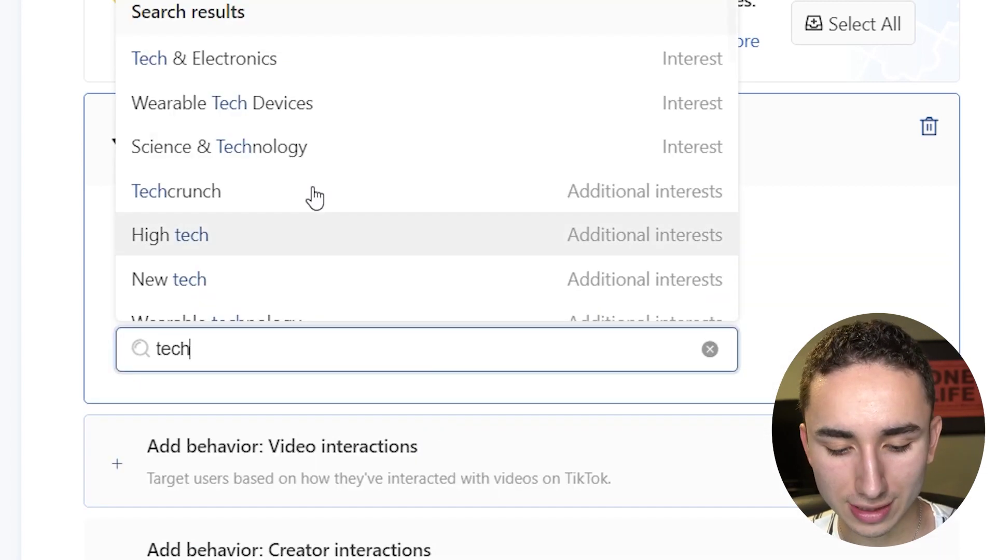
- Copy the interest name Wearable Tech Devices and use it as the ad group's name
left_click(894, 249)
triple_click(255, 284)
key("ctrl+c")
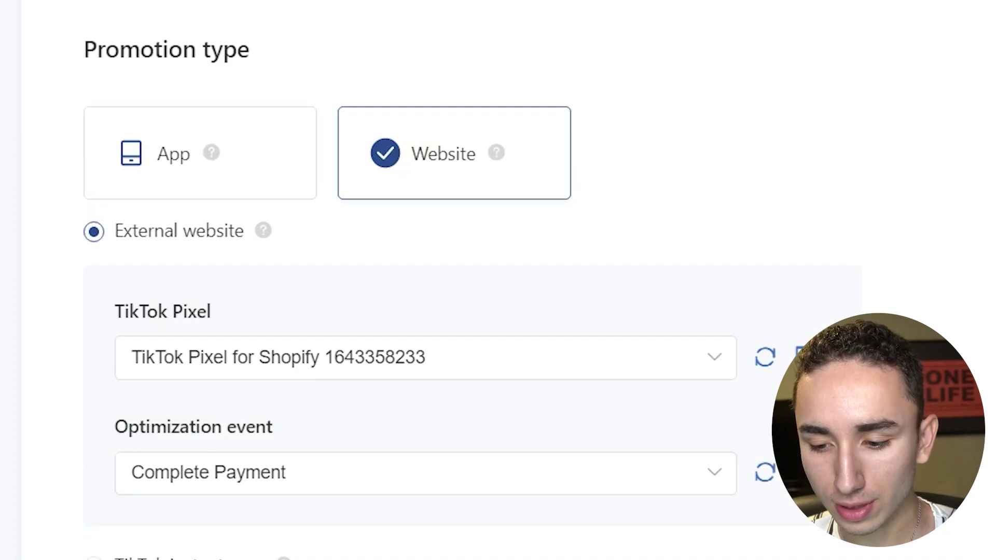
scroll(461, 36, "up", 3)
left_click(427, 53)
key("ctrl+a")
key("ctrl+v")
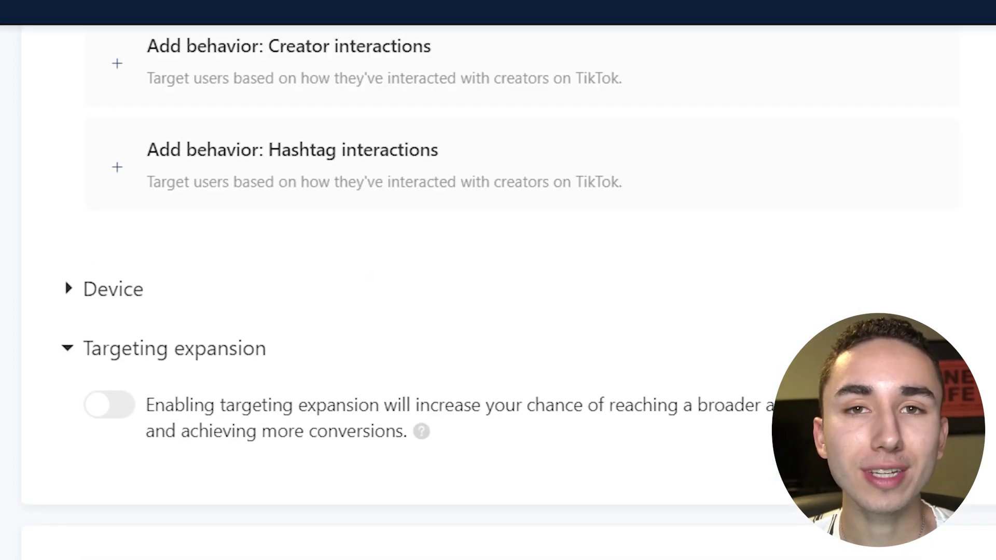
- Set the ad group's daily budget to 20 USD
scroll(753, 443, "down", 6)
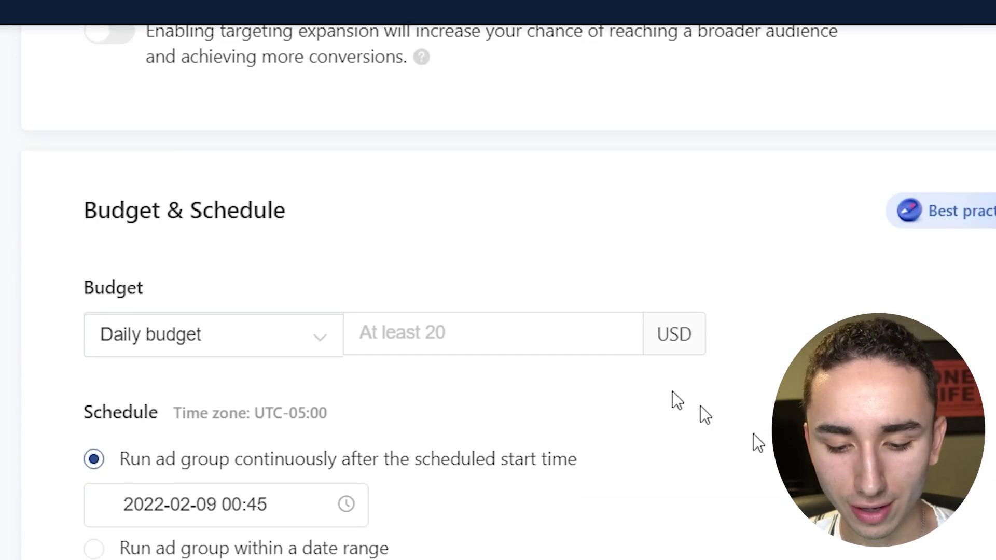
left_click(577, 344)
type("20")
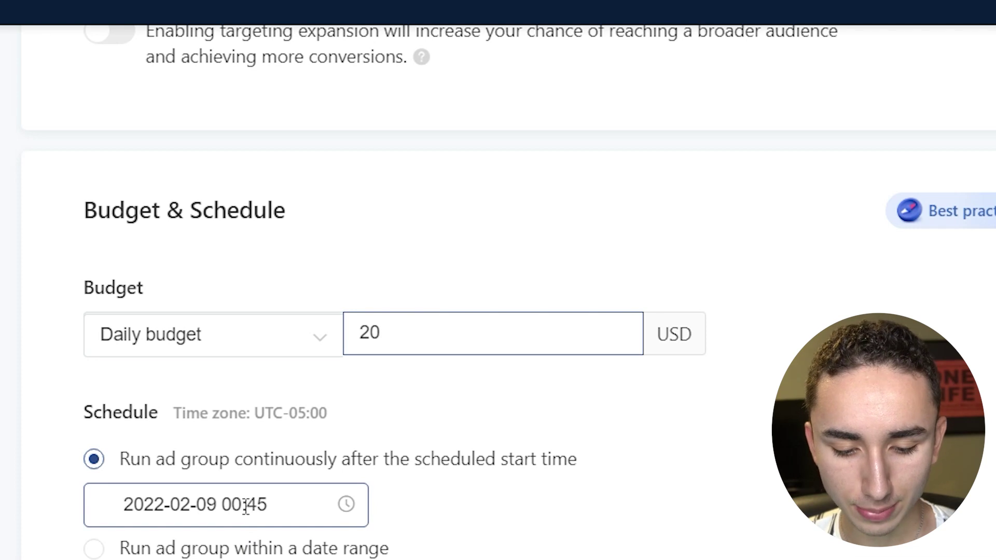
- Schedule the ad group to run continuously from 2022-02-10 at 00:00
left_click(350, 501)
left_click(349, 500)
left_click(350, 502)
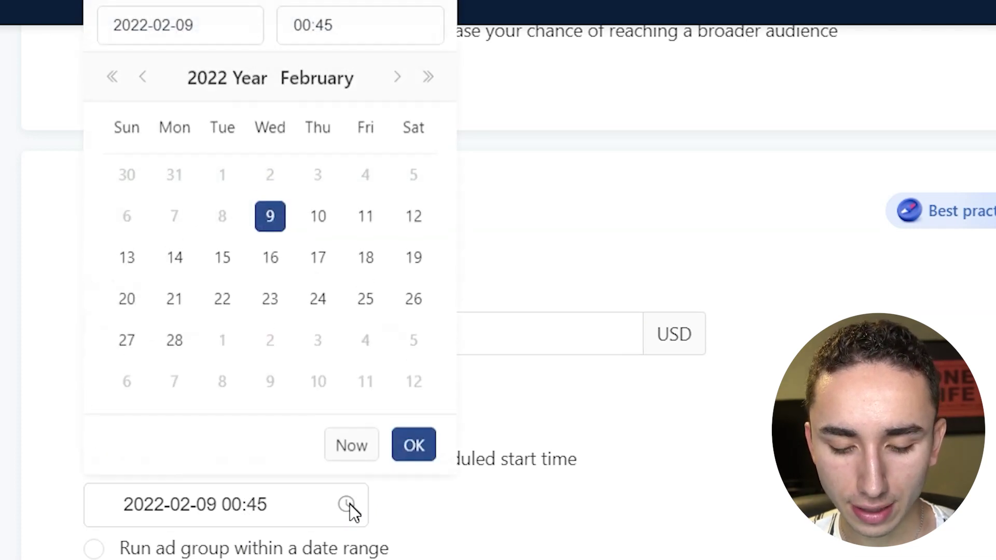
left_click(318, 224)
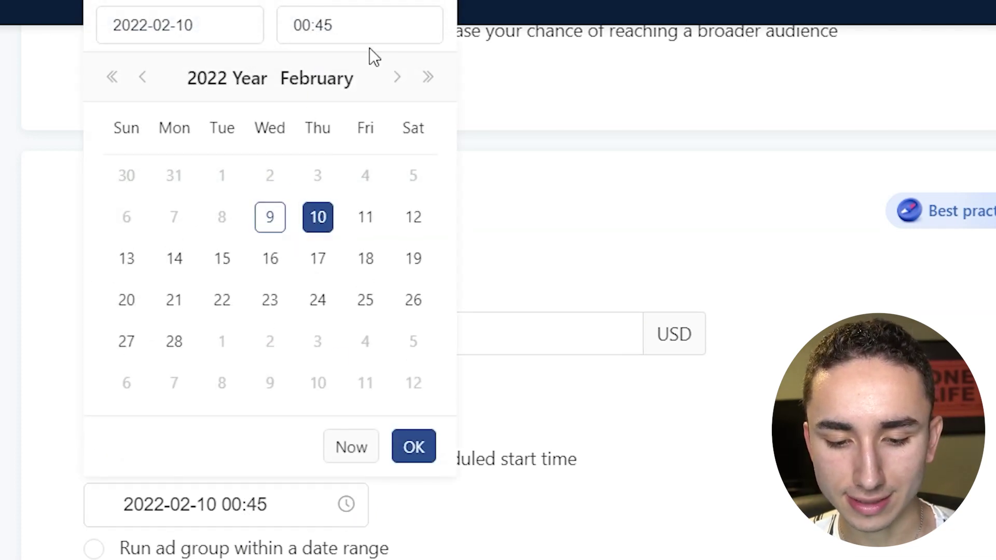
left_click(343, 18)
left_click(489, 218)
scroll(489, 218, "up", 1)
scroll(487, 213, "up", 20)
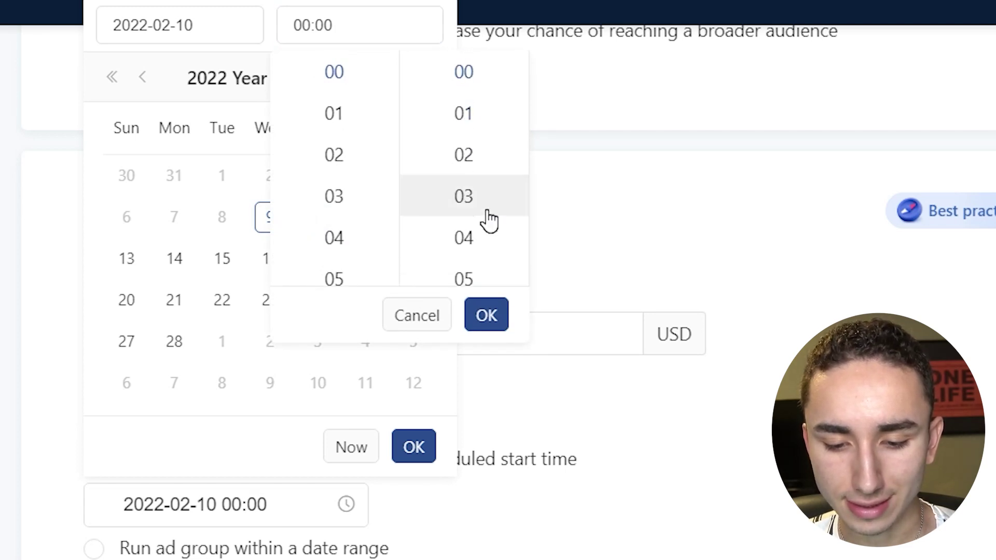
left_click(478, 313)
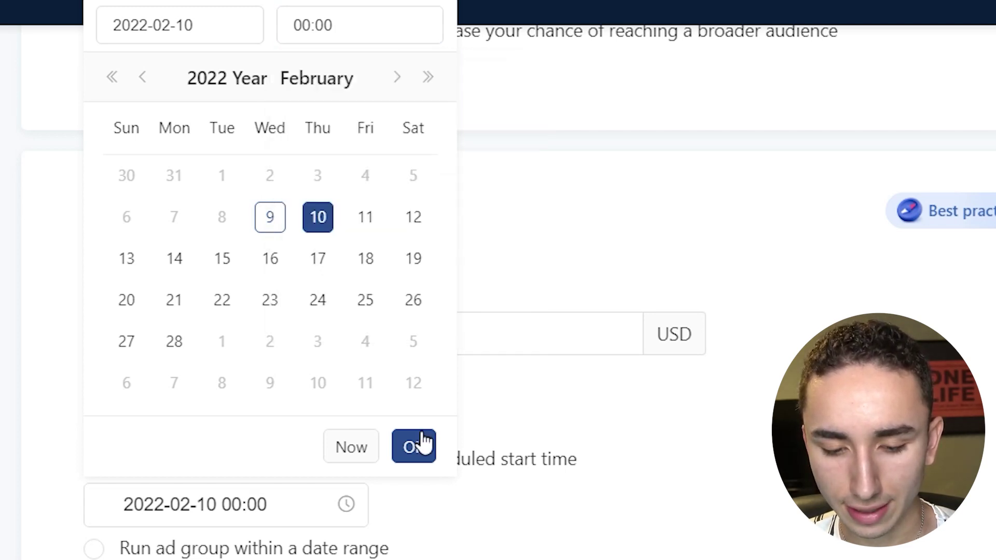
left_click(420, 439)
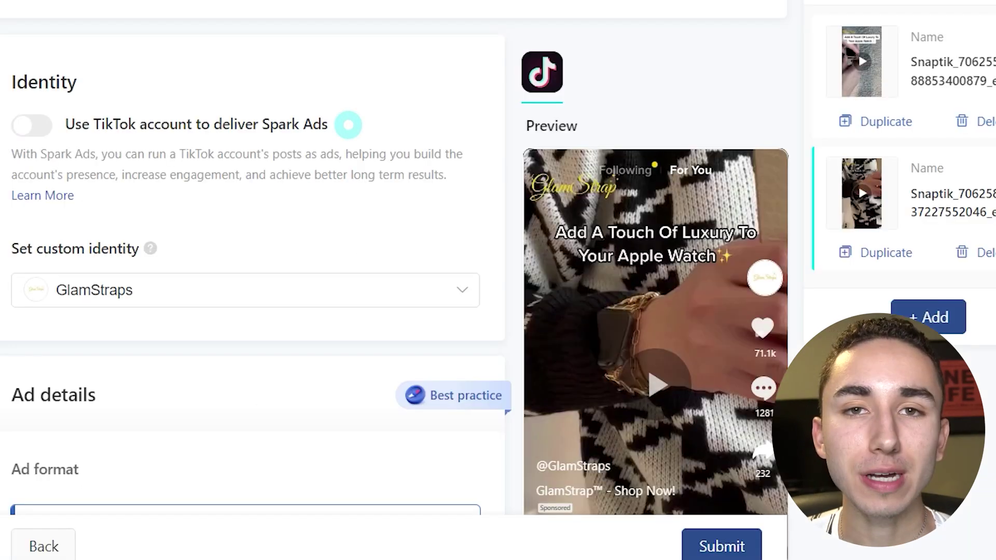
- Examine the ad's format, the source options for updating its video, and its text
scroll(249, 280, "down", 15)
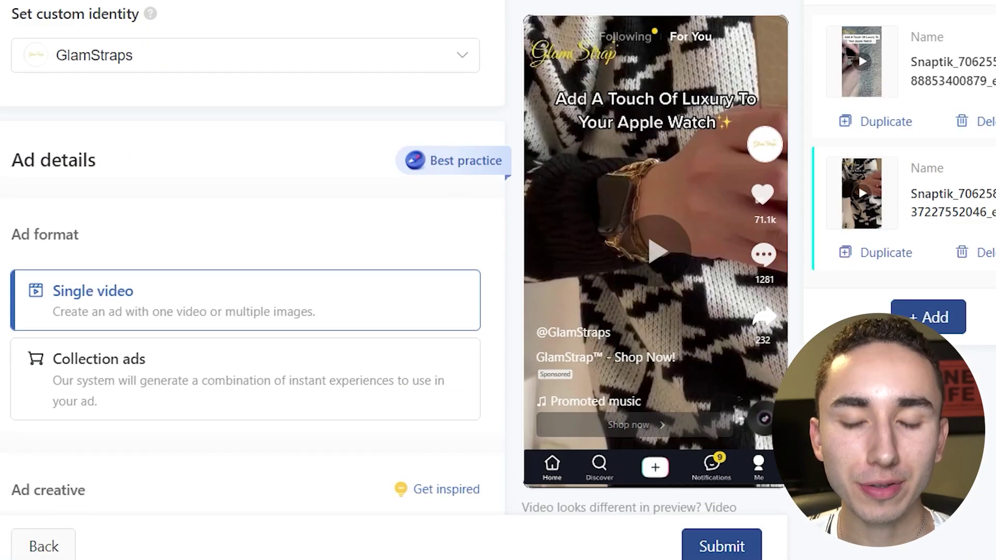
scroll(249, 280, "up", 15)
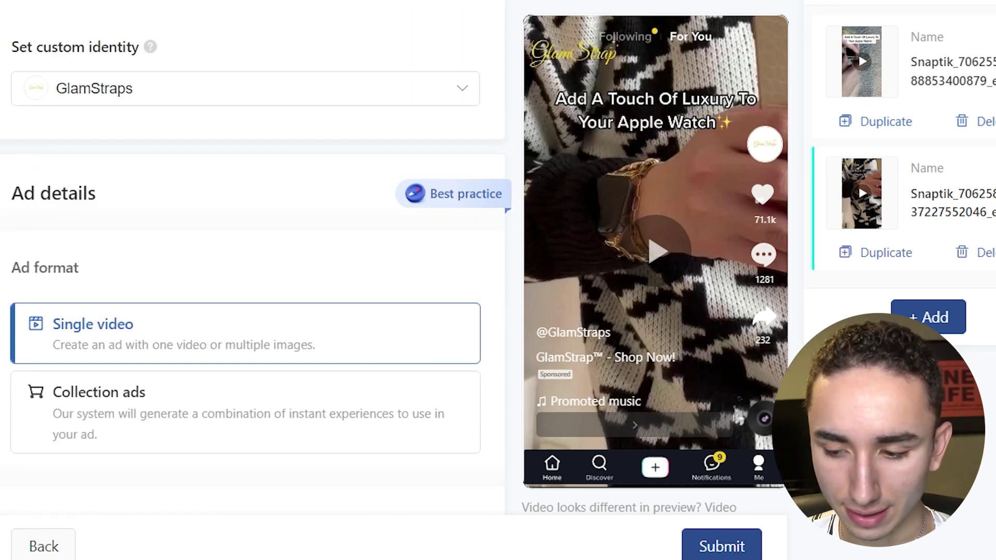
scroll(249, 280, "down", 10)
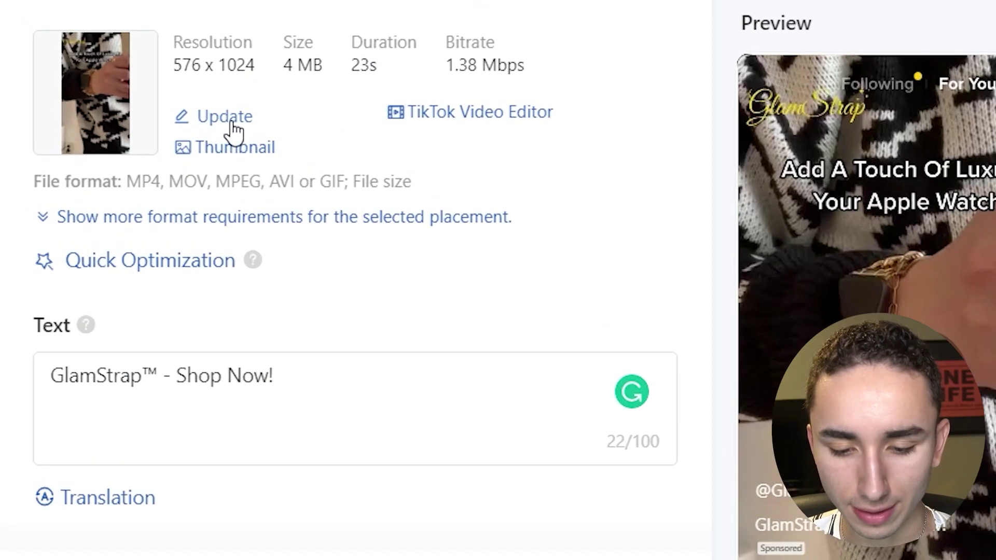
left_click(234, 130)
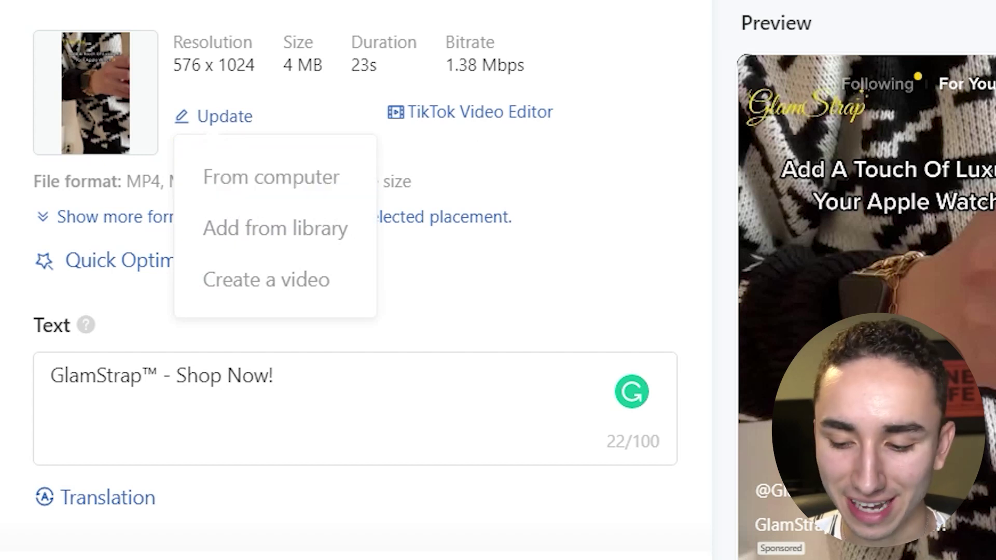
scroll(586, 160, "down", 4)
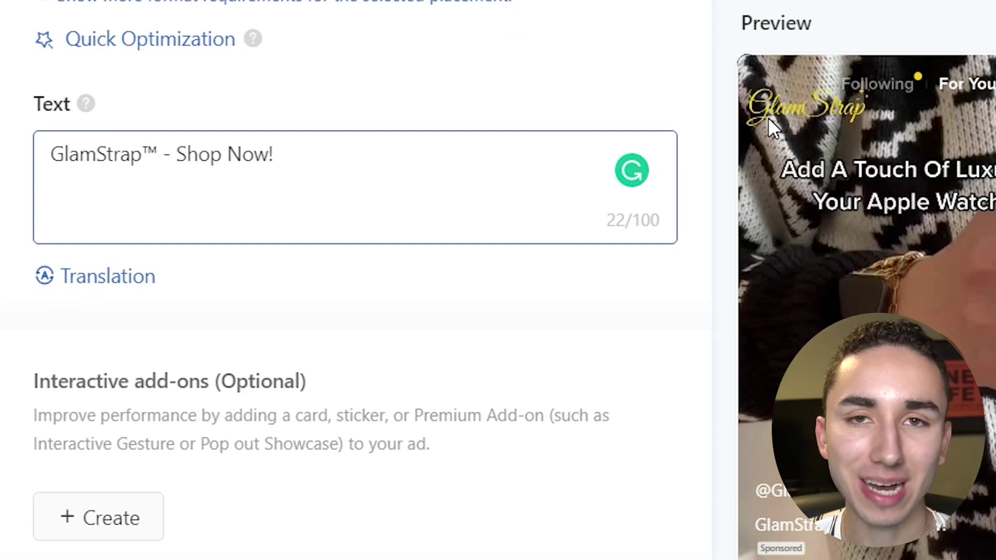
scroll(363, 259, "up", 15)
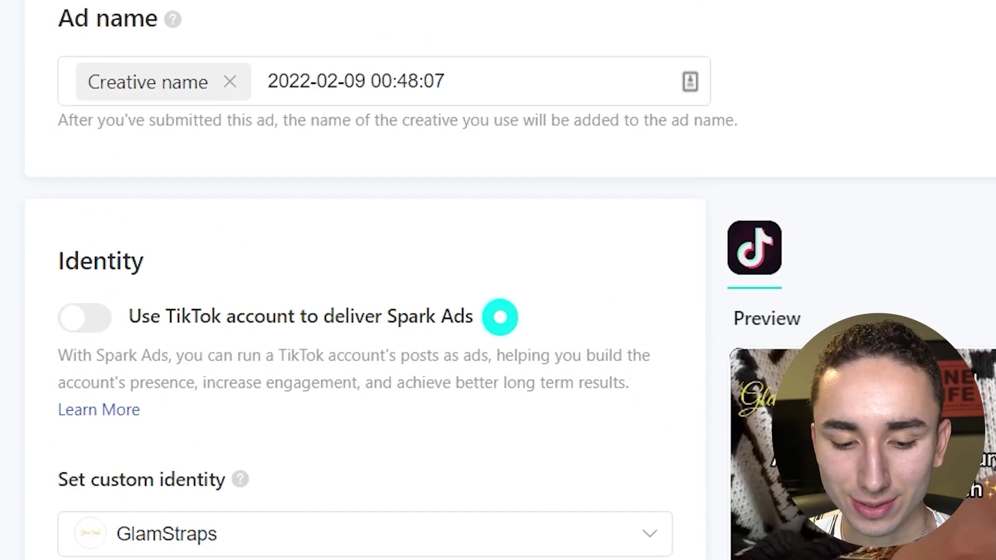
- Try to create a new custom identity named GlamStrap with its own profile image for the ad
scroll(363, 259, "down", 2)
left_click(200, 407)
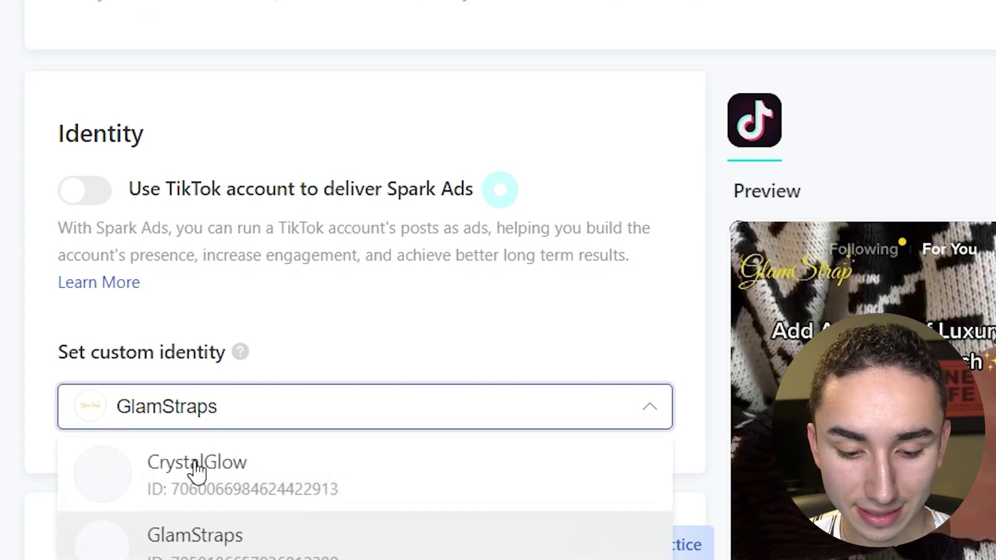
scroll(288, 498, "down", 7)
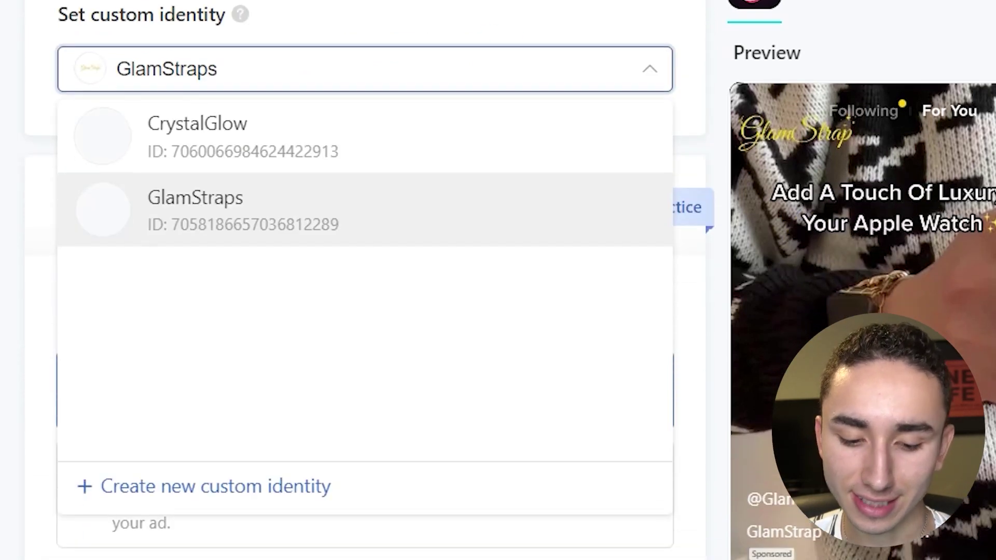
left_click(314, 68)
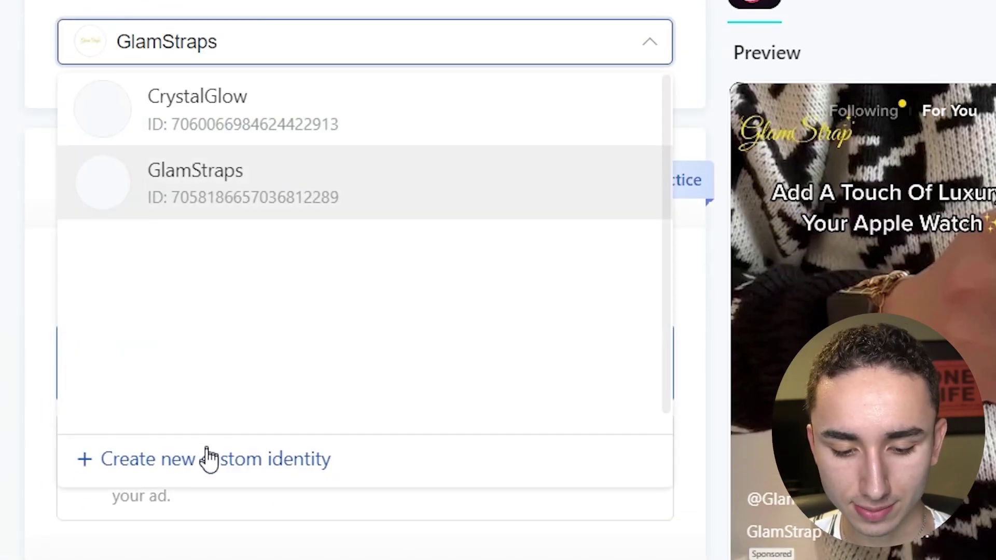
left_click(206, 456)
left_click(487, 122)
type("GlamStrap")
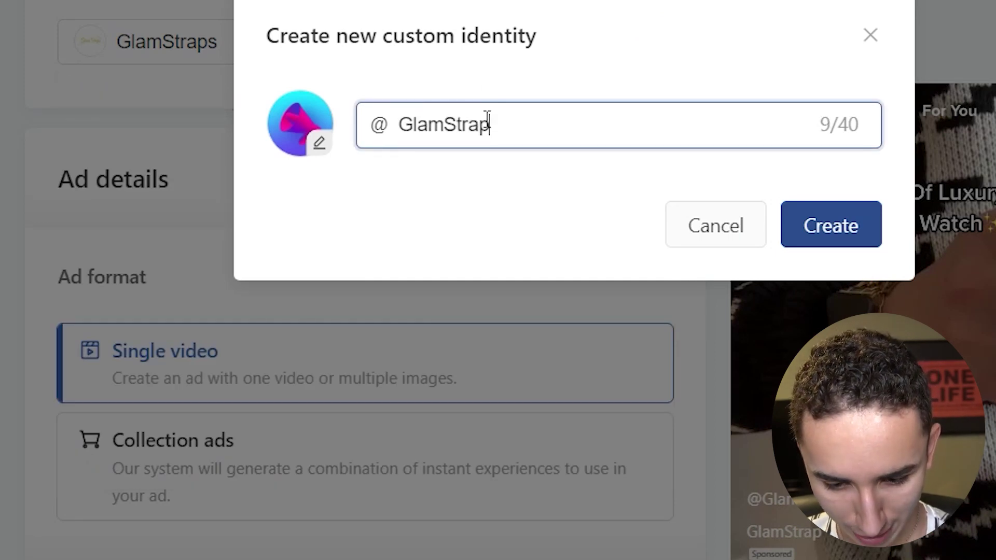
left_click(320, 143)
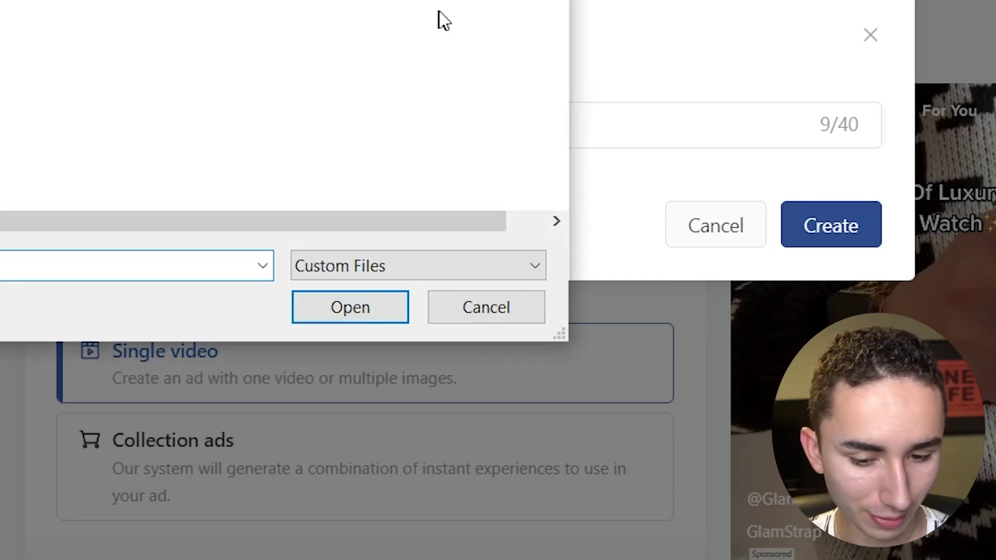
key("Escape")
left_click(715, 243)
- Set the ad's call to action to Standard with the text Shop now and submit the ad
scroll(363, 280, "down", 20)
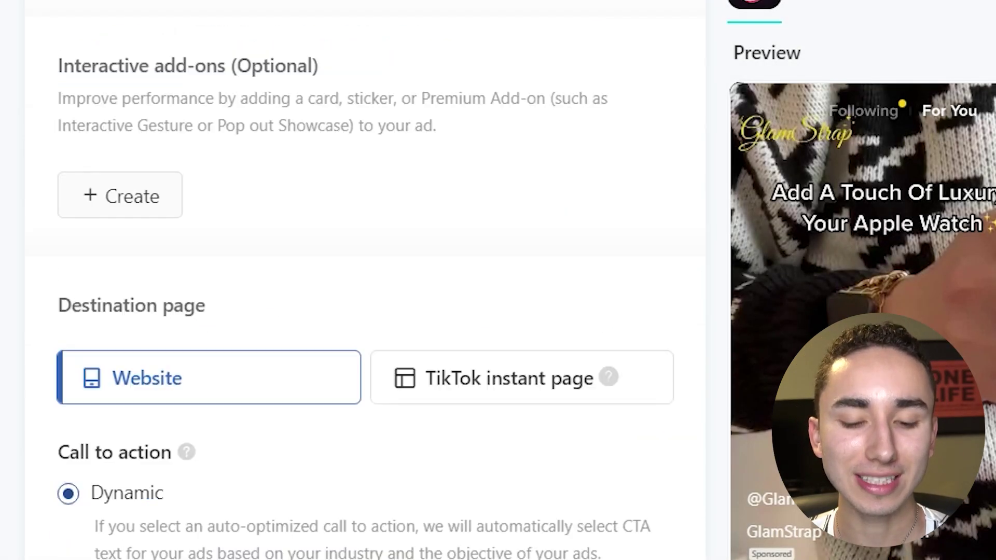
scroll(277, 322, "down", 5)
scroll(277, 321, "up", 7)
scroll(277, 322, "down", 1)
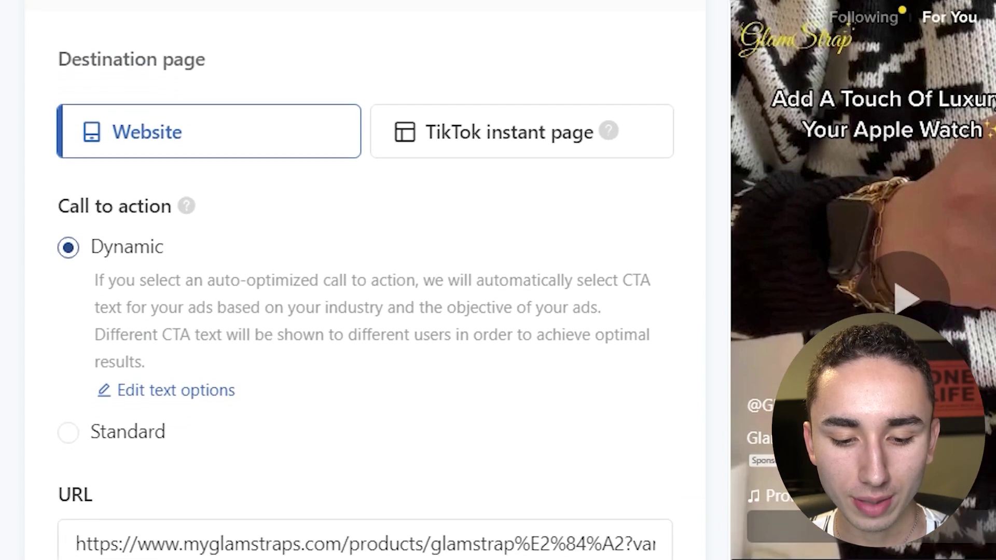
left_click(118, 426)
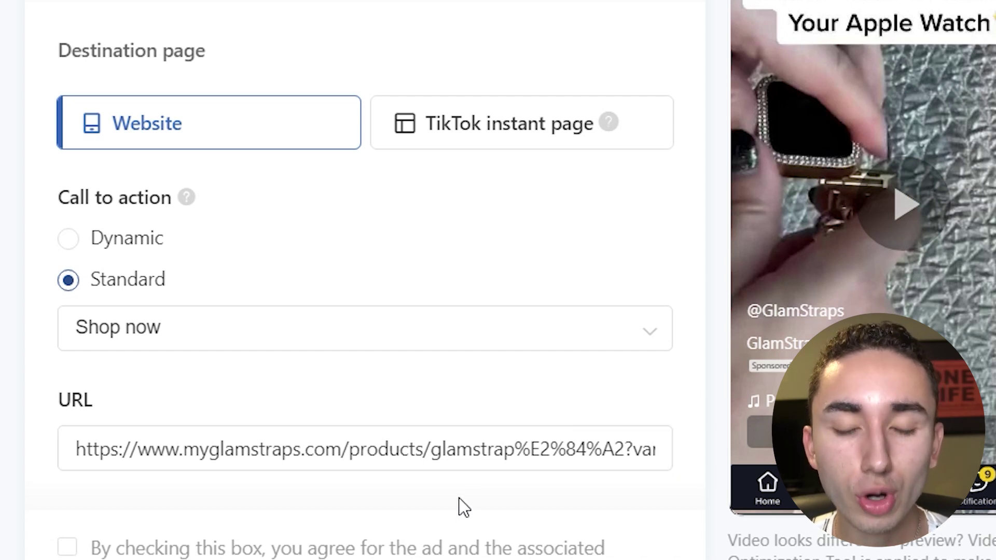
scroll(363, 493, "down", 10)
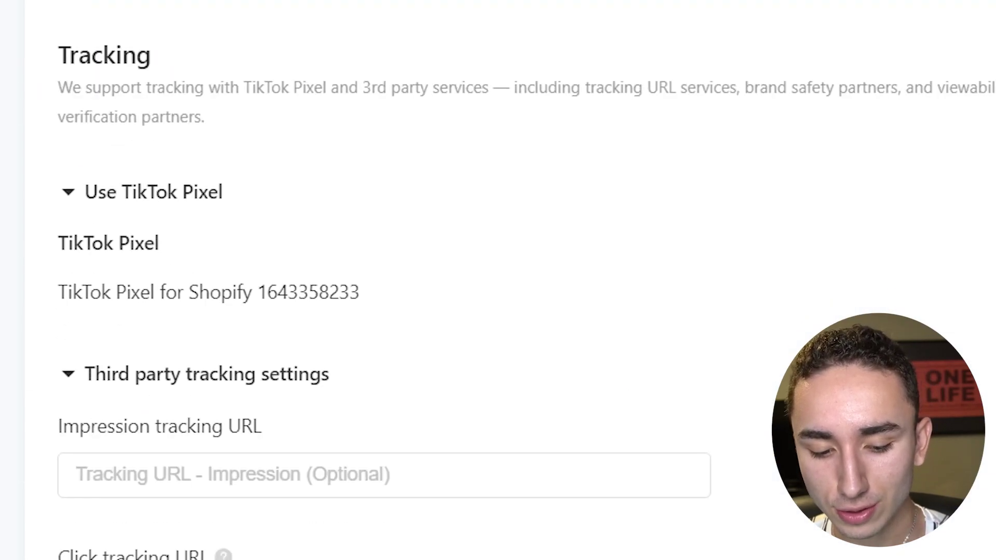
left_click(688, 545)
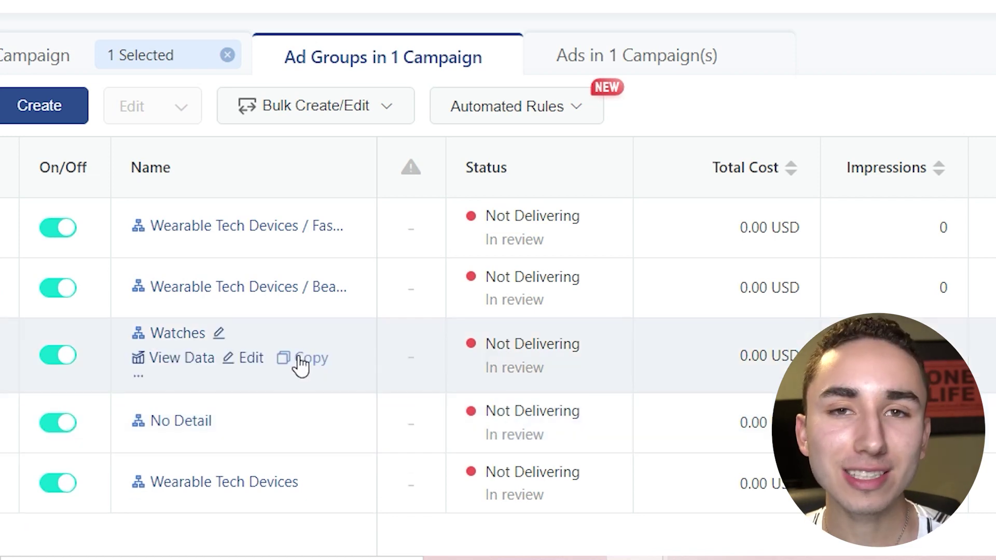
- Duplicate the Watches ad group once into a new campaign named GlamStrap BEP $19 VC
left_click(301, 361)
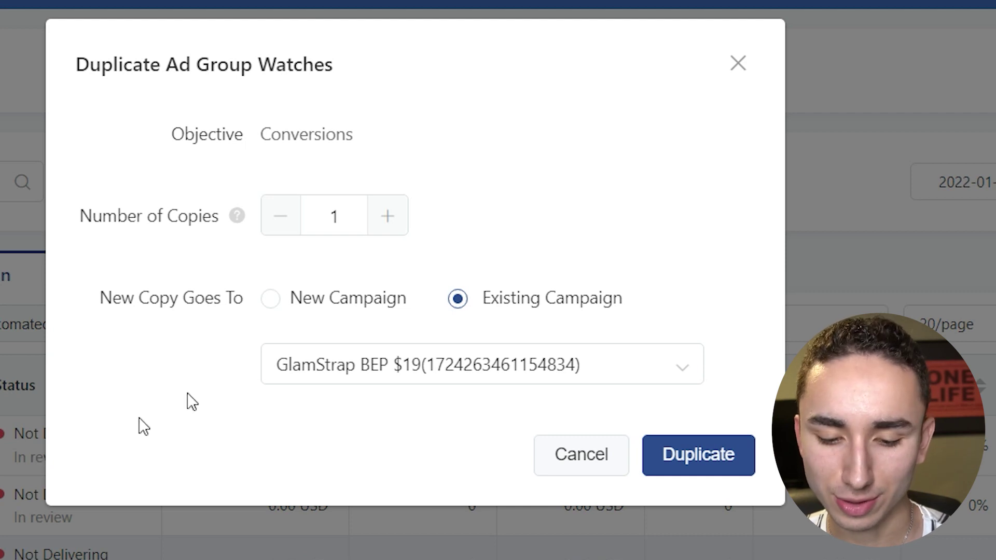
left_click(386, 224)
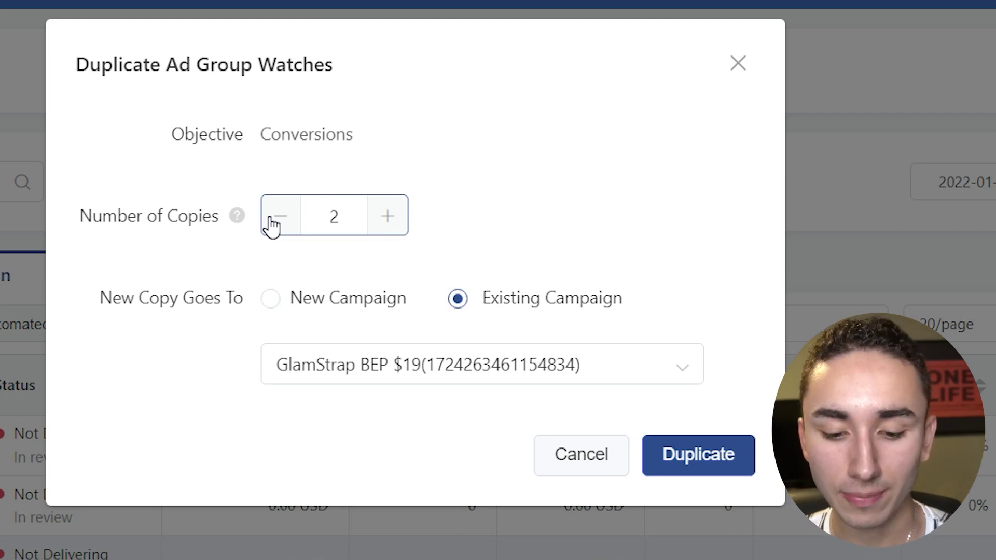
left_click(270, 226)
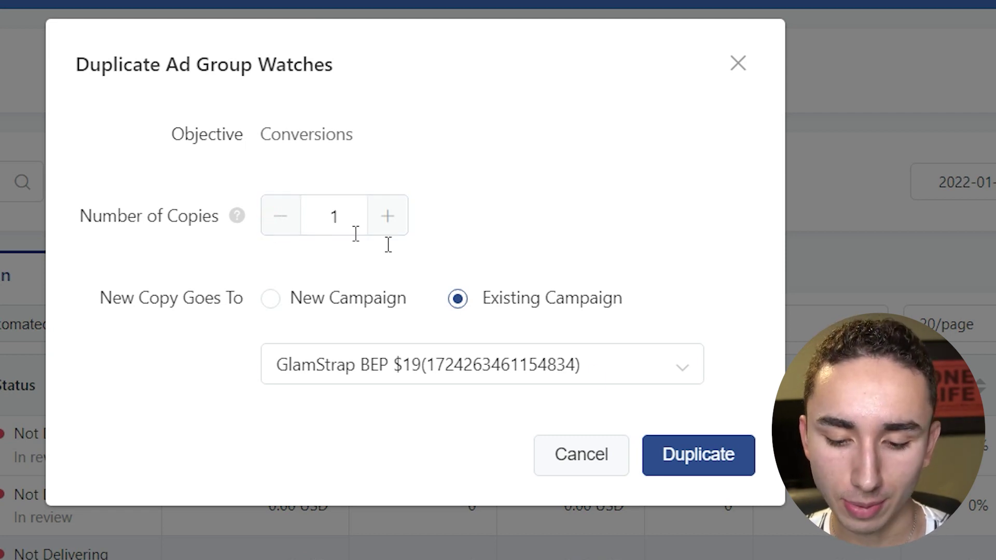
left_click(349, 306)
left_click_drag(422, 362, 551, 362)
key("BackSpace")
type("VC")
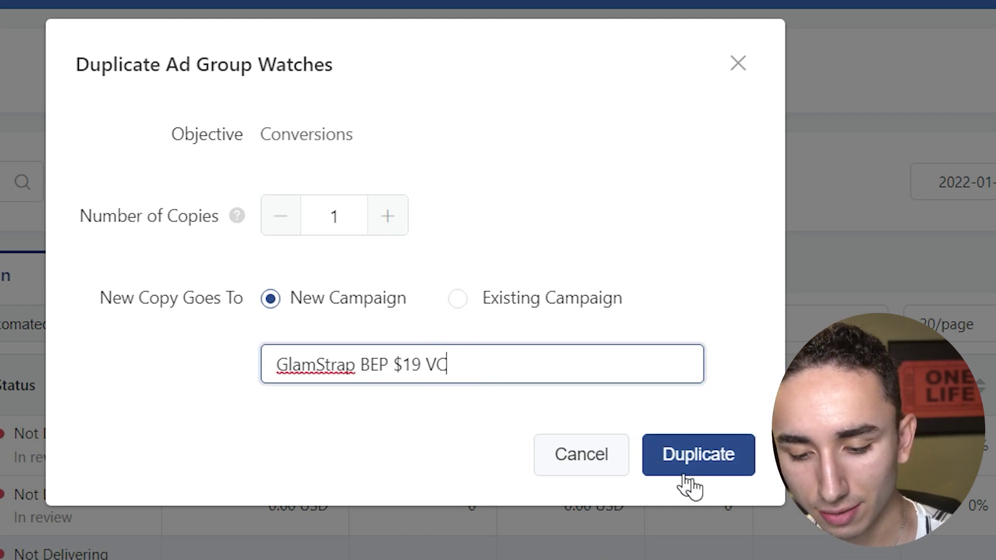
left_click(701, 461)
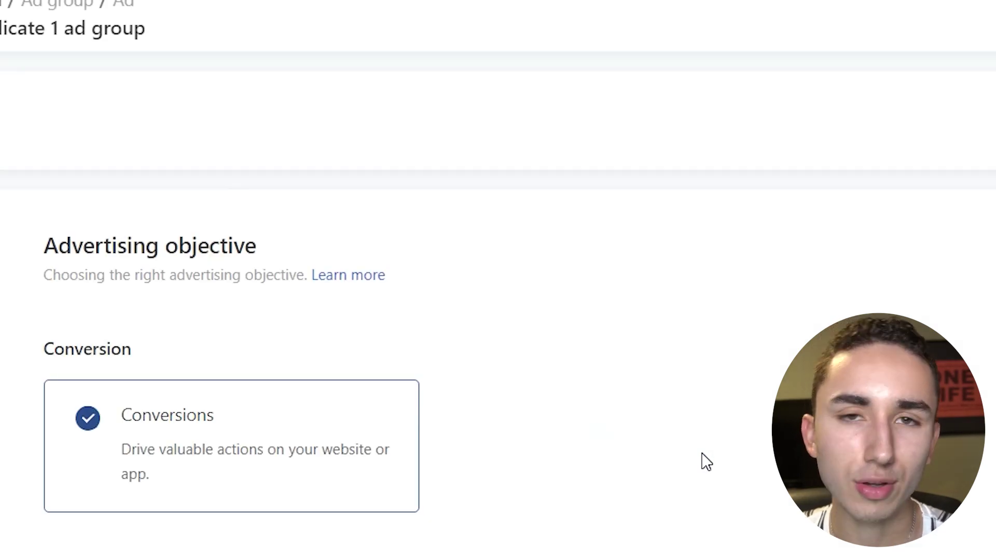
- Set the duplicated ad group's optimization event to View Content and continue with the setup
scroll(705, 460, "down", 5)
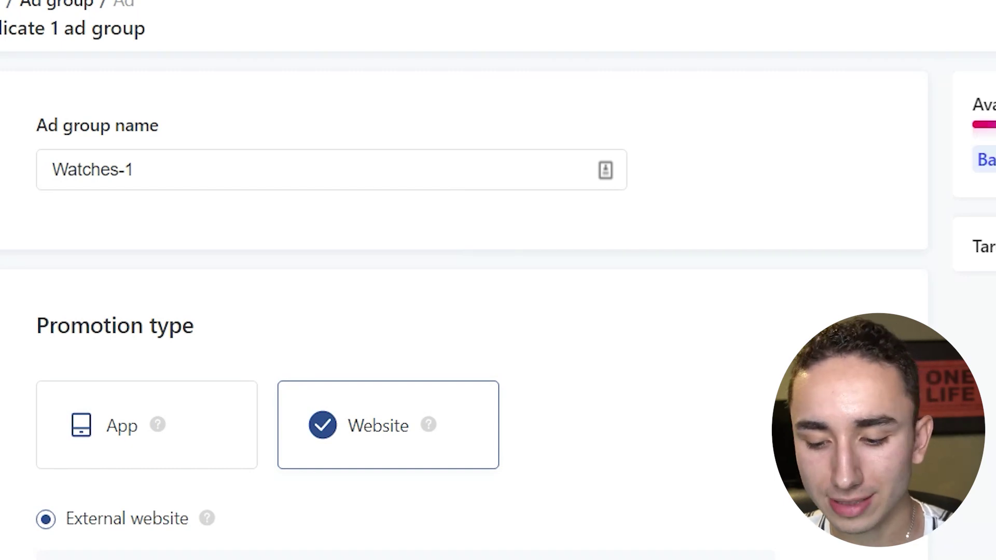
scroll(463, 306, "down", 5)
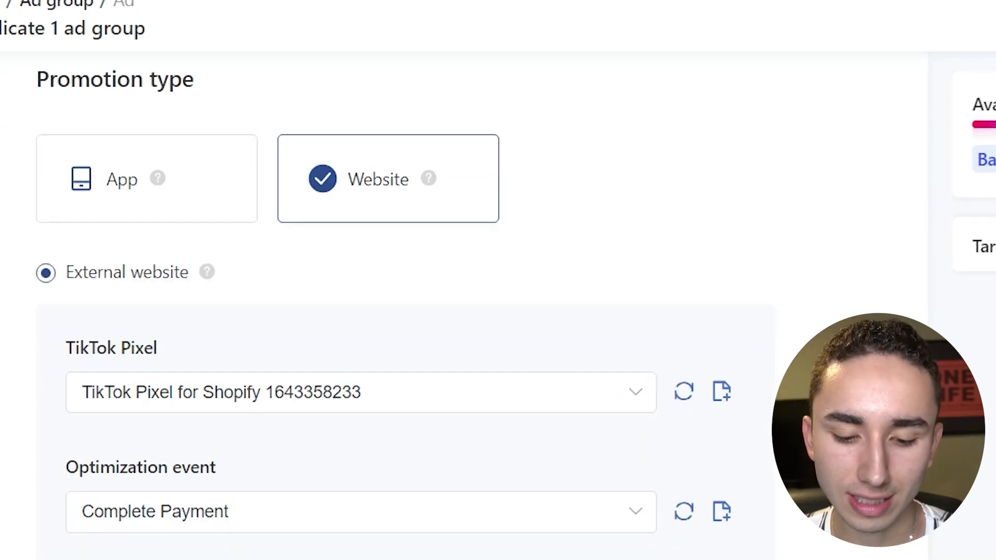
left_click(403, 510)
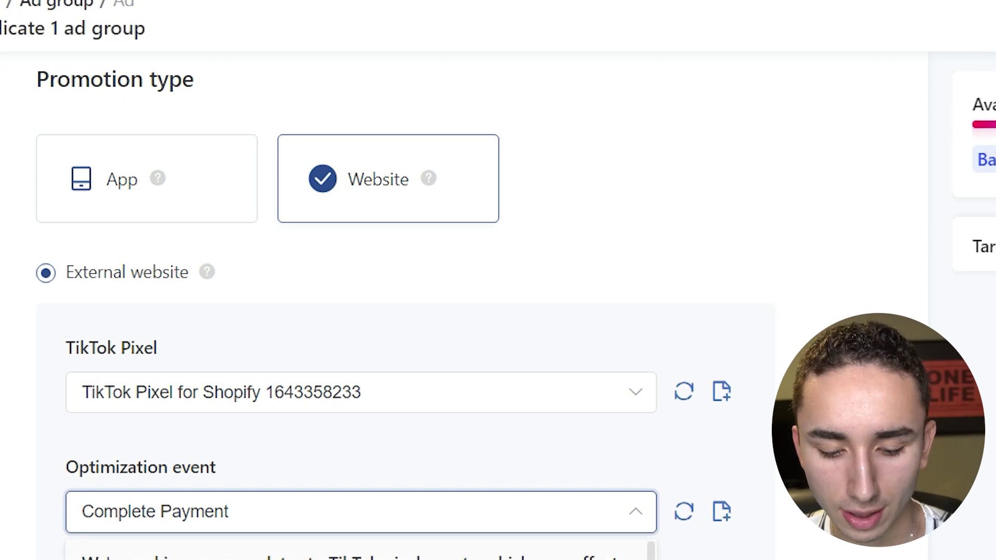
left_click(361, 558)
scroll(497, 280, "down", 4)
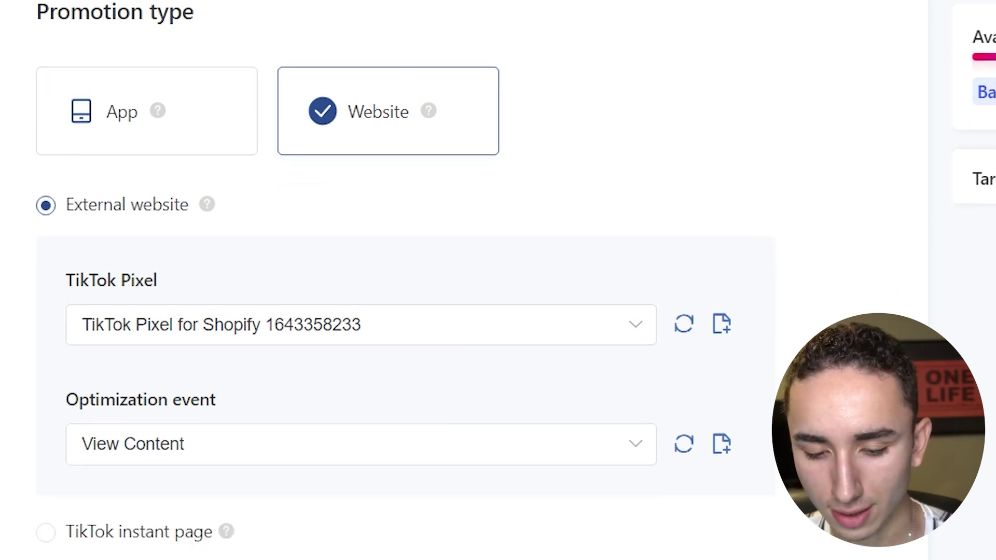
left_click(848, 549)
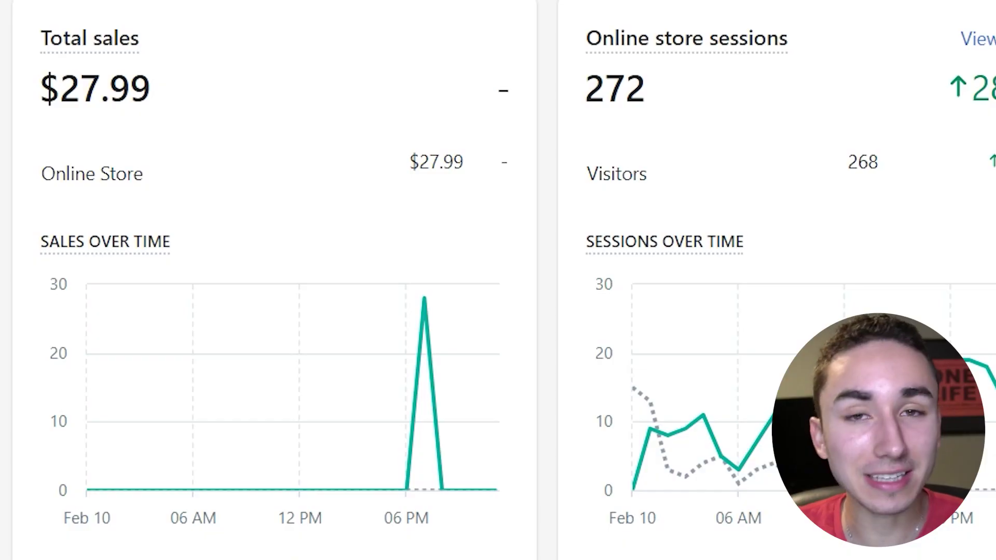
- Review the store's sales and sessions, and open the ad groups of the GlamStrap BEP $19 campaign
scroll(190, 296, "down", 5)
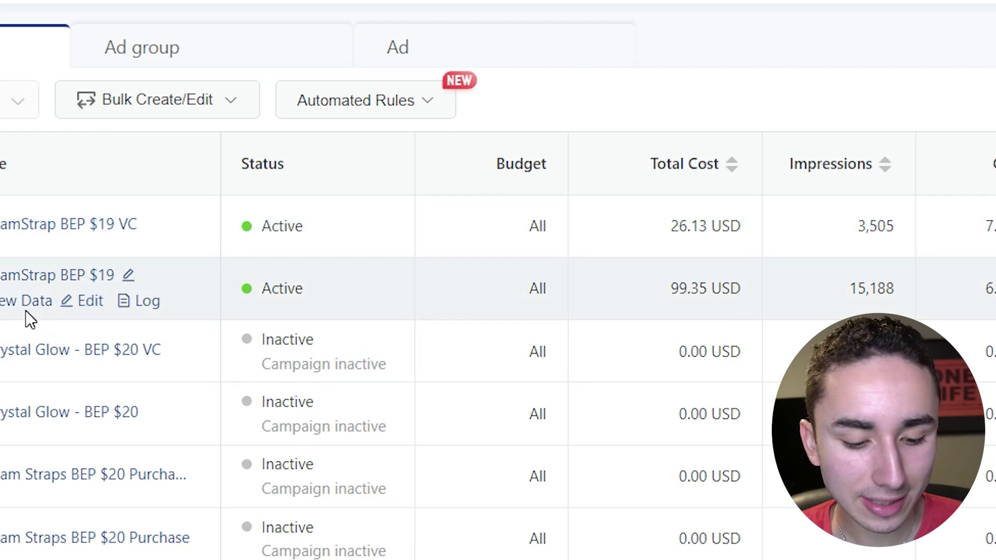
left_click(43, 280)
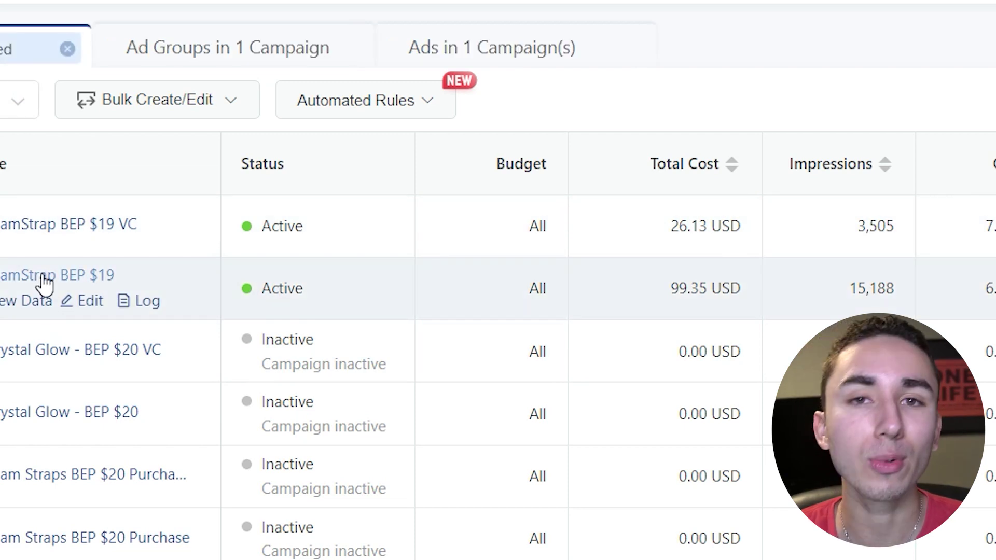
left_click(43, 279)
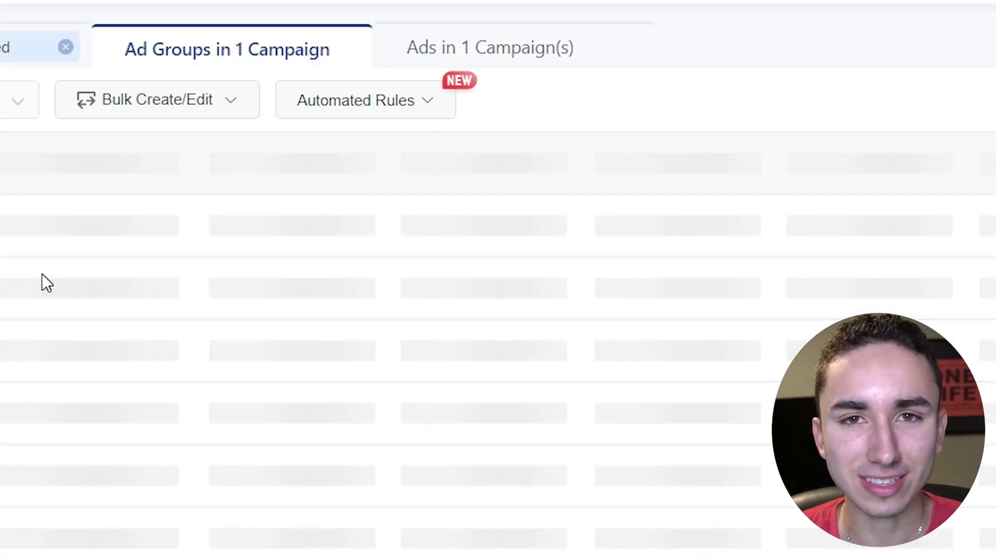